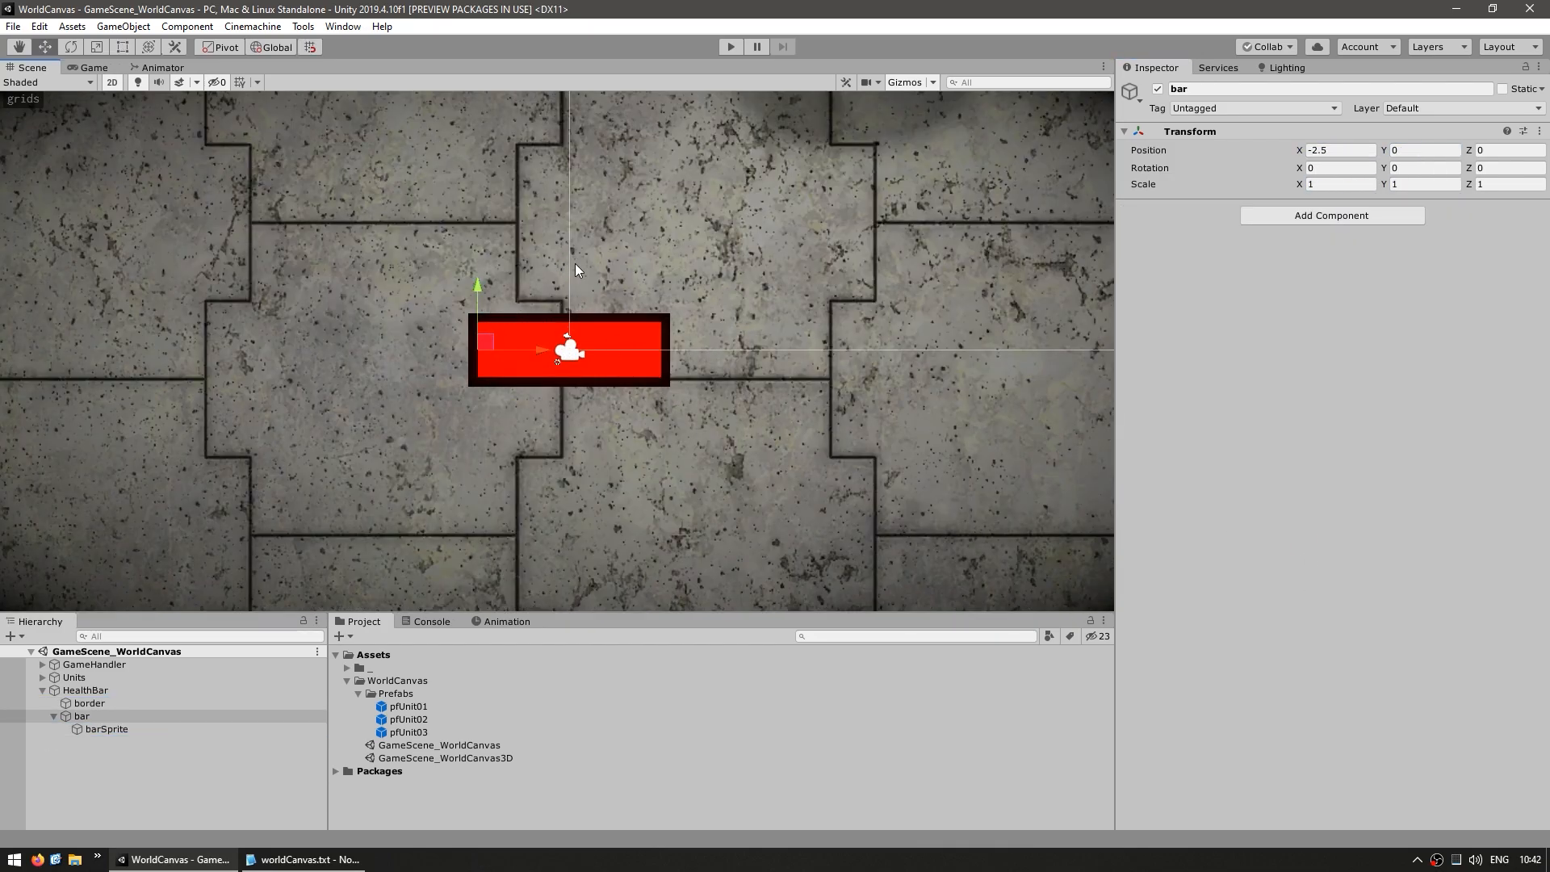
Reduce the X scale of the bar object inside HealthBar to about 0.71
{"action": "left_click", "coordinate": [85, 691]}
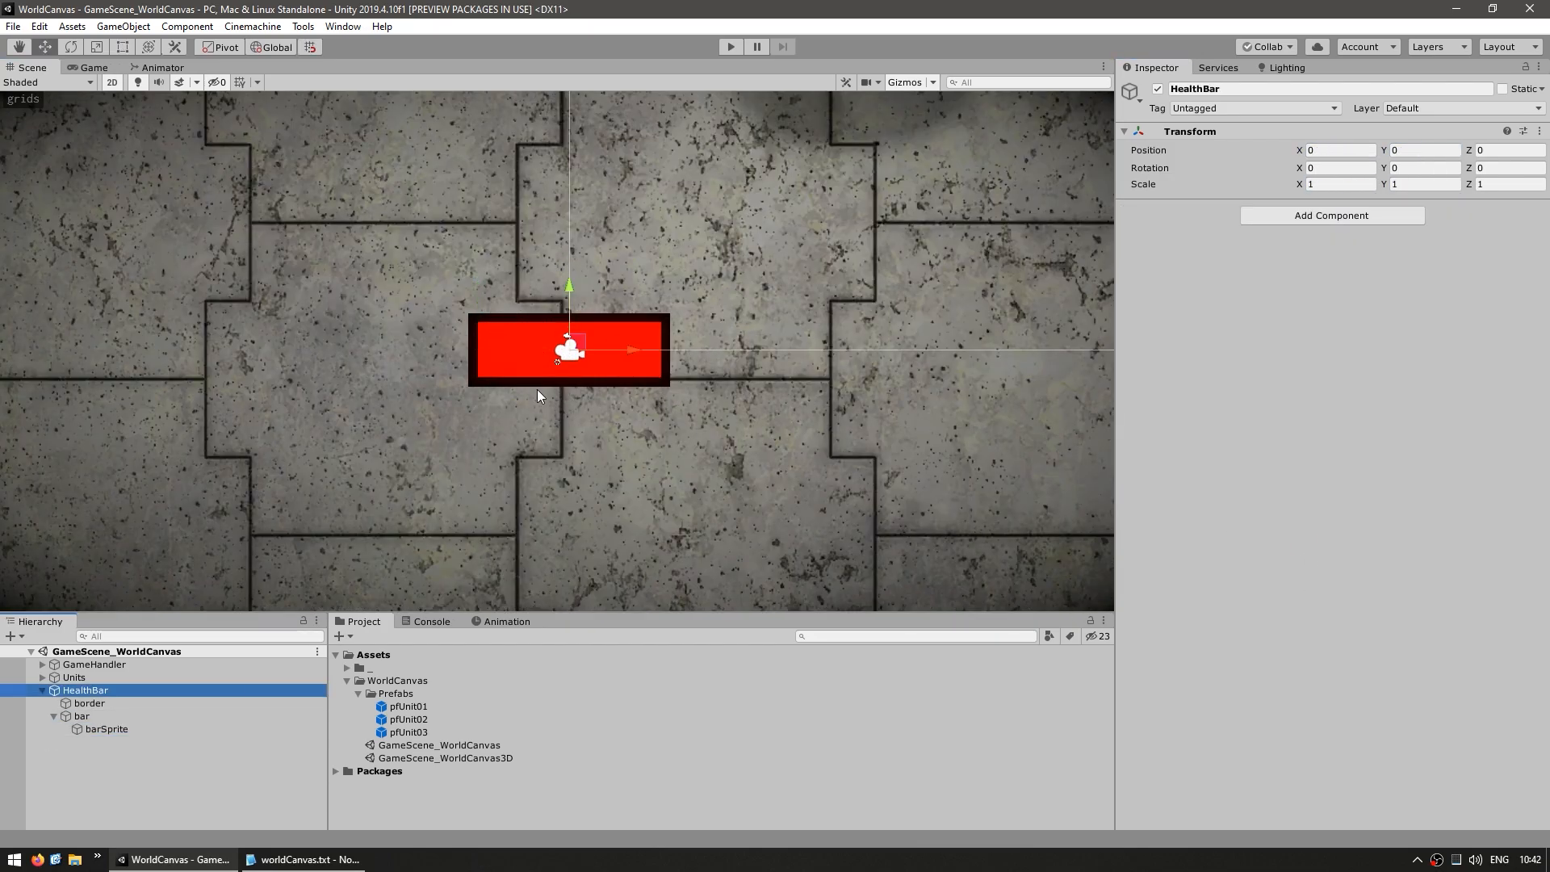
{"action": "left_click", "coordinate": [95, 703]}
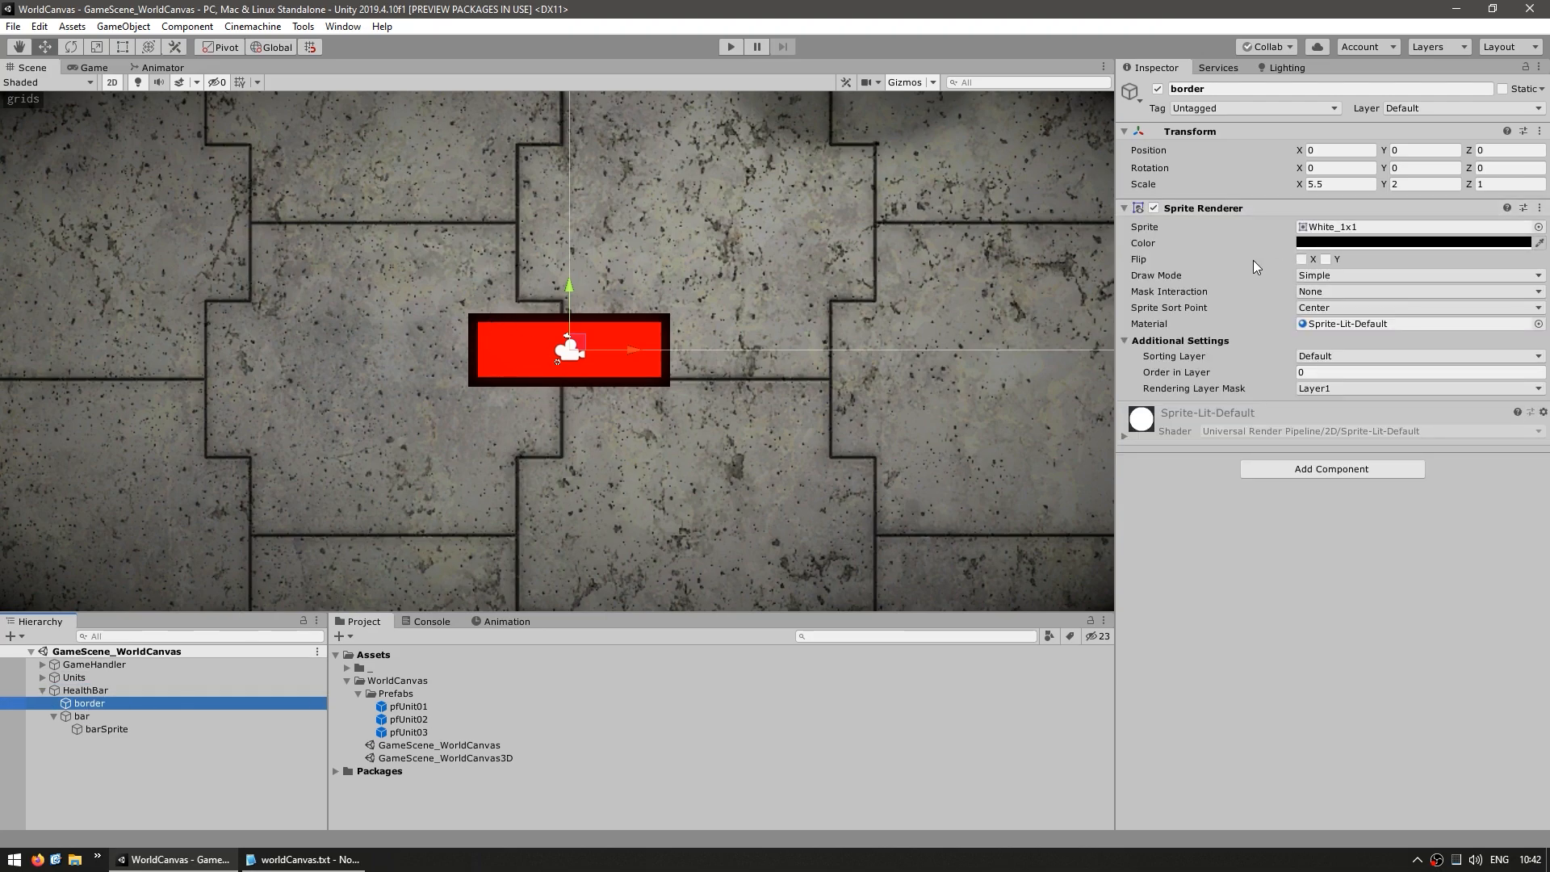
{"action": "left_click", "coordinate": [90, 719]}
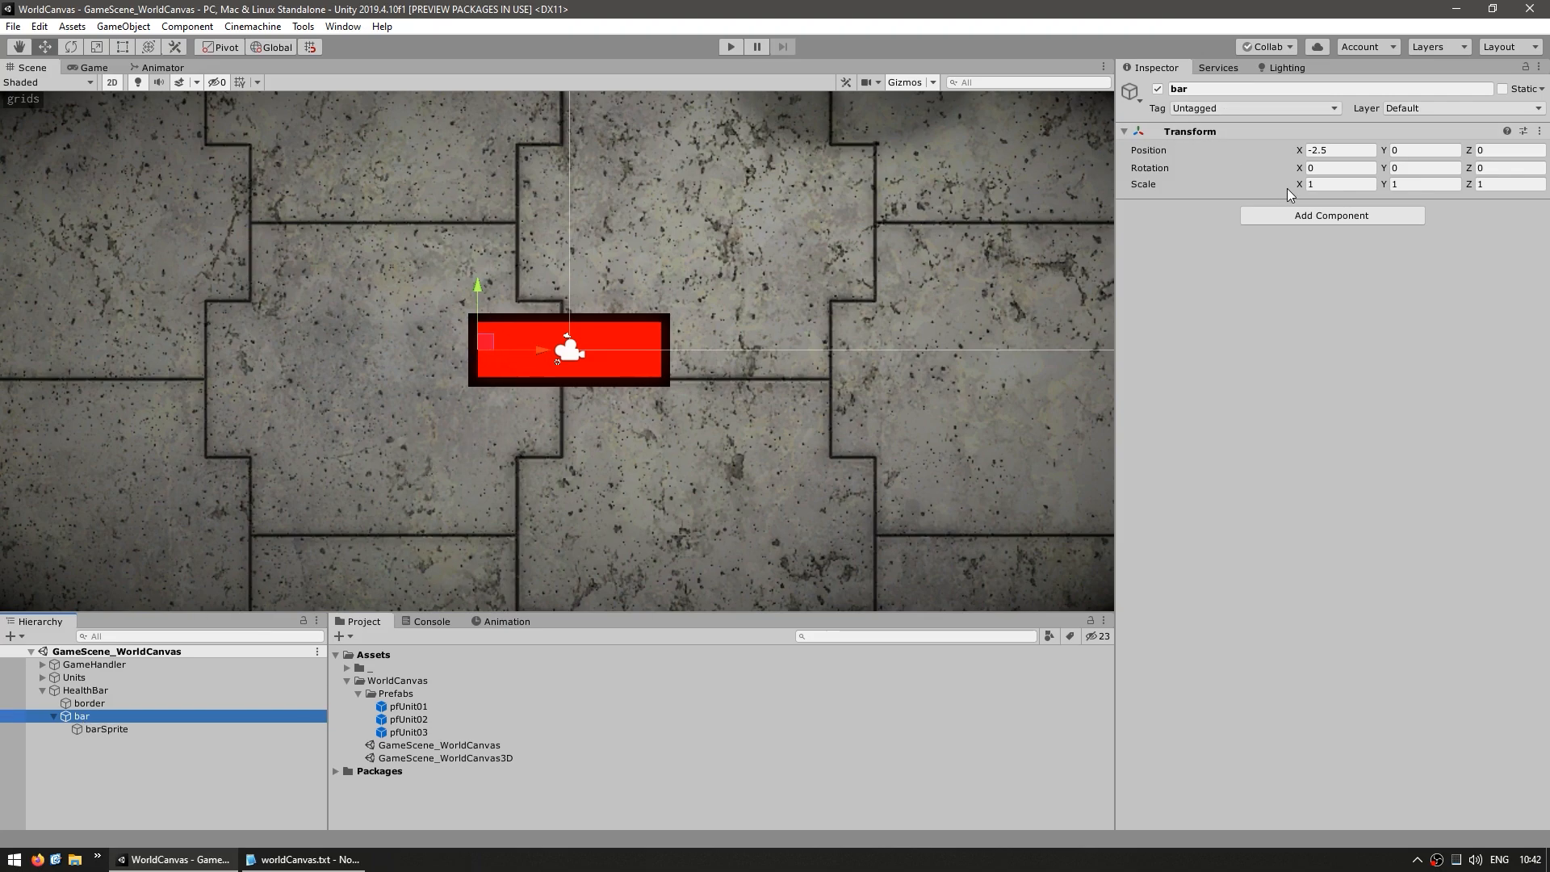
{"action": "mouse_move", "coordinate": [1293, 185]}
{"action": "left_mouse_down"}
{"action": "mouse_move", "coordinate": [1272, 186]}
{"action": "mouse_move", "coordinate": [1285, 185]}
{"action": "left_mouse_up"}
Inspect the components of barSprite, border, bar and the HealthBar parent
{"action": "left_click", "coordinate": [147, 731]}
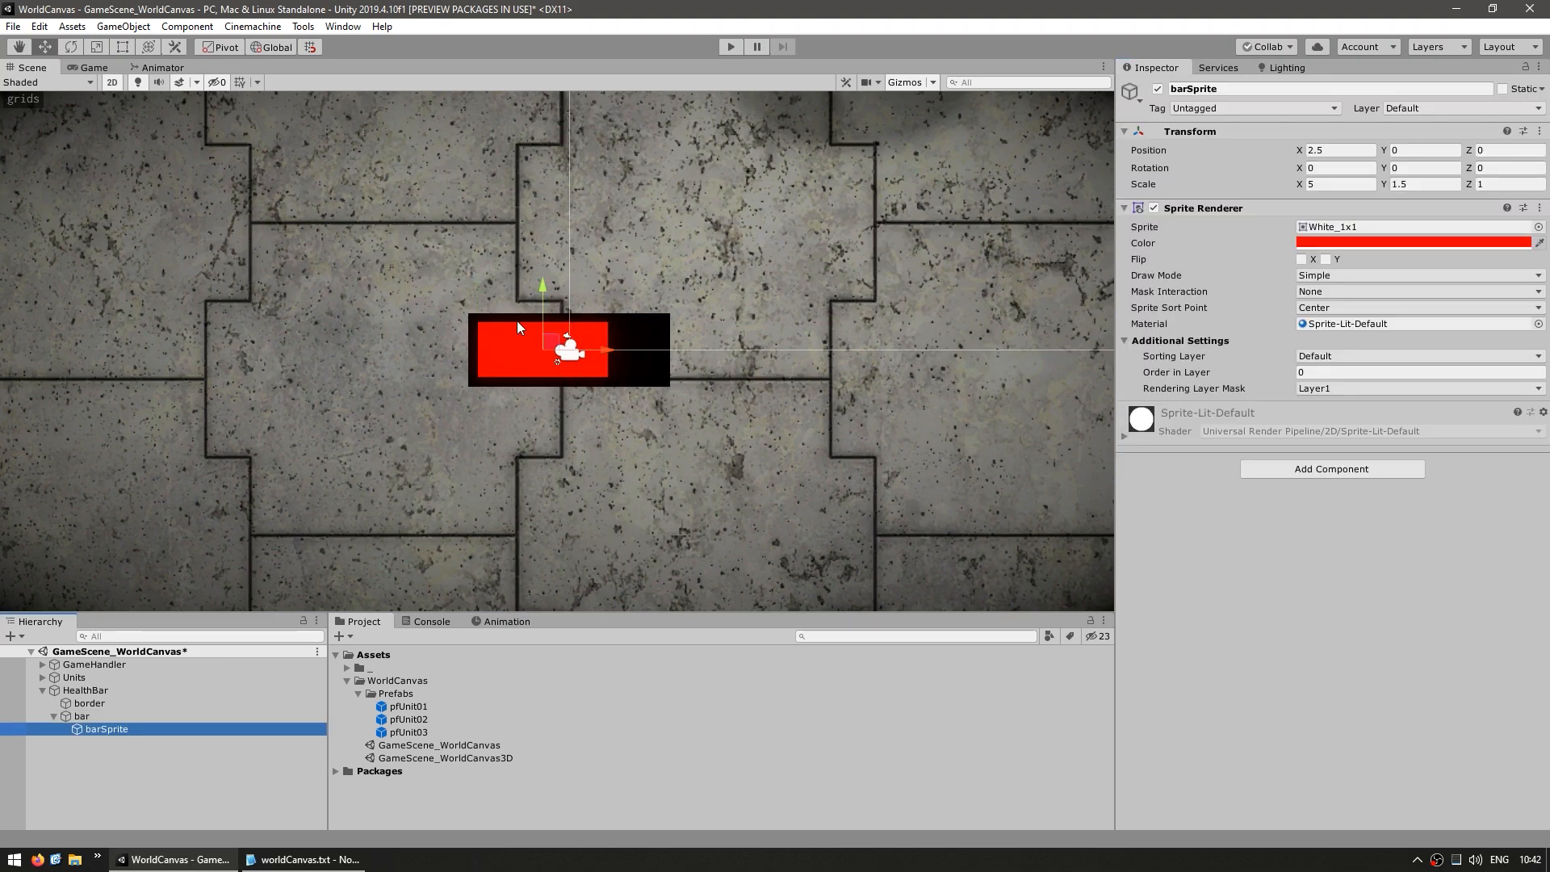
{"action": "left_click", "coordinate": [86, 716]}
{"action": "left_click", "coordinate": [90, 703]}
{"action": "left_click", "coordinate": [92, 692]}
{"action": "left_click", "coordinate": [84, 716]}
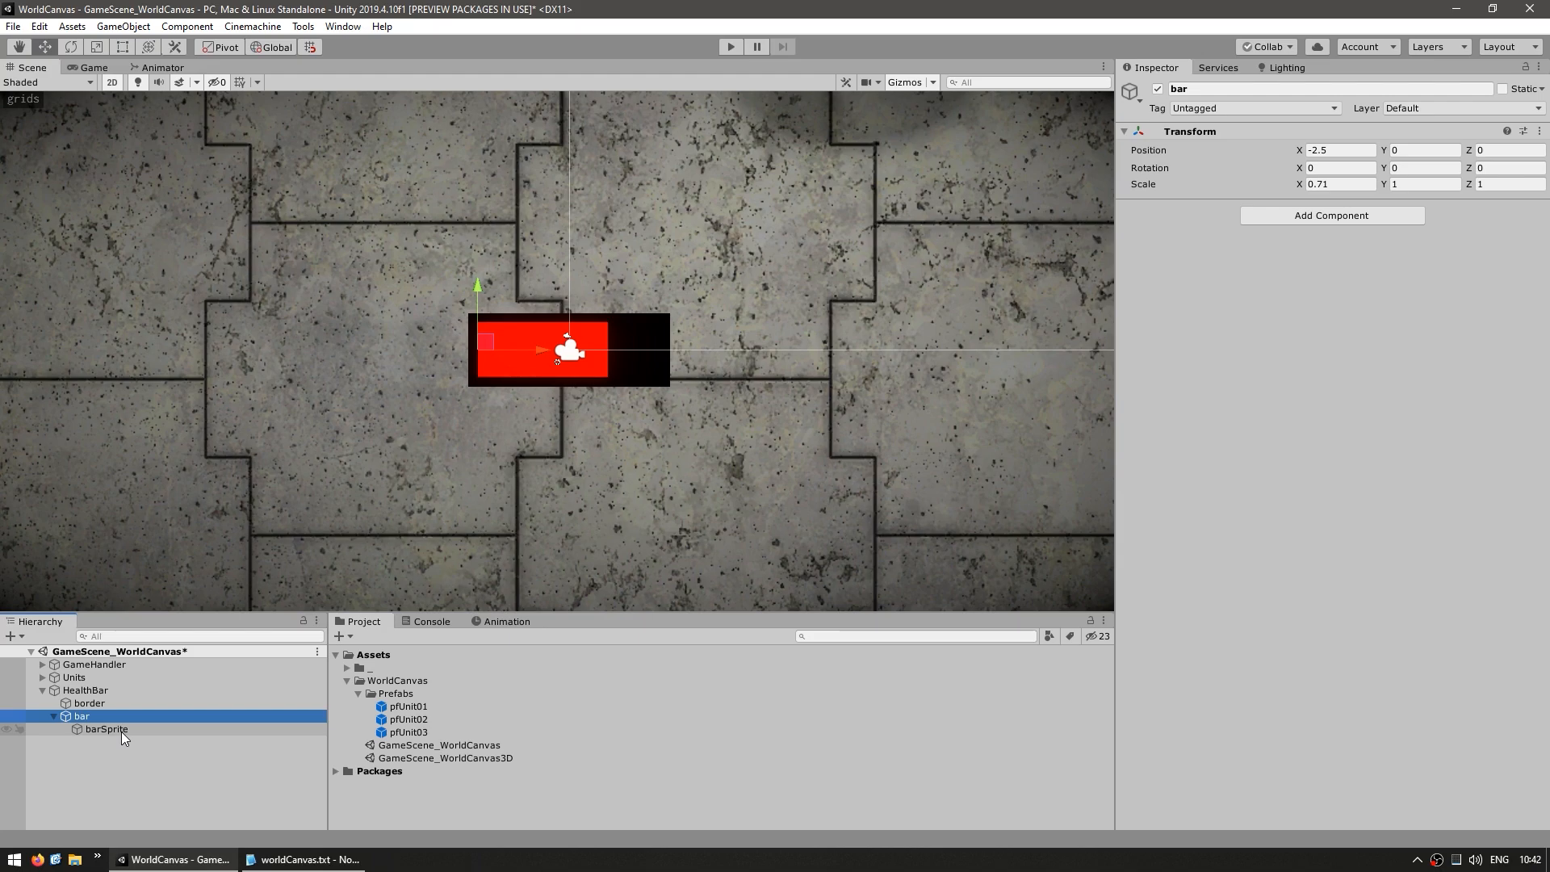
Add a UI Image to the Canvas in the GameHandler's UI group
{"action": "left_click", "coordinate": [43, 664]}
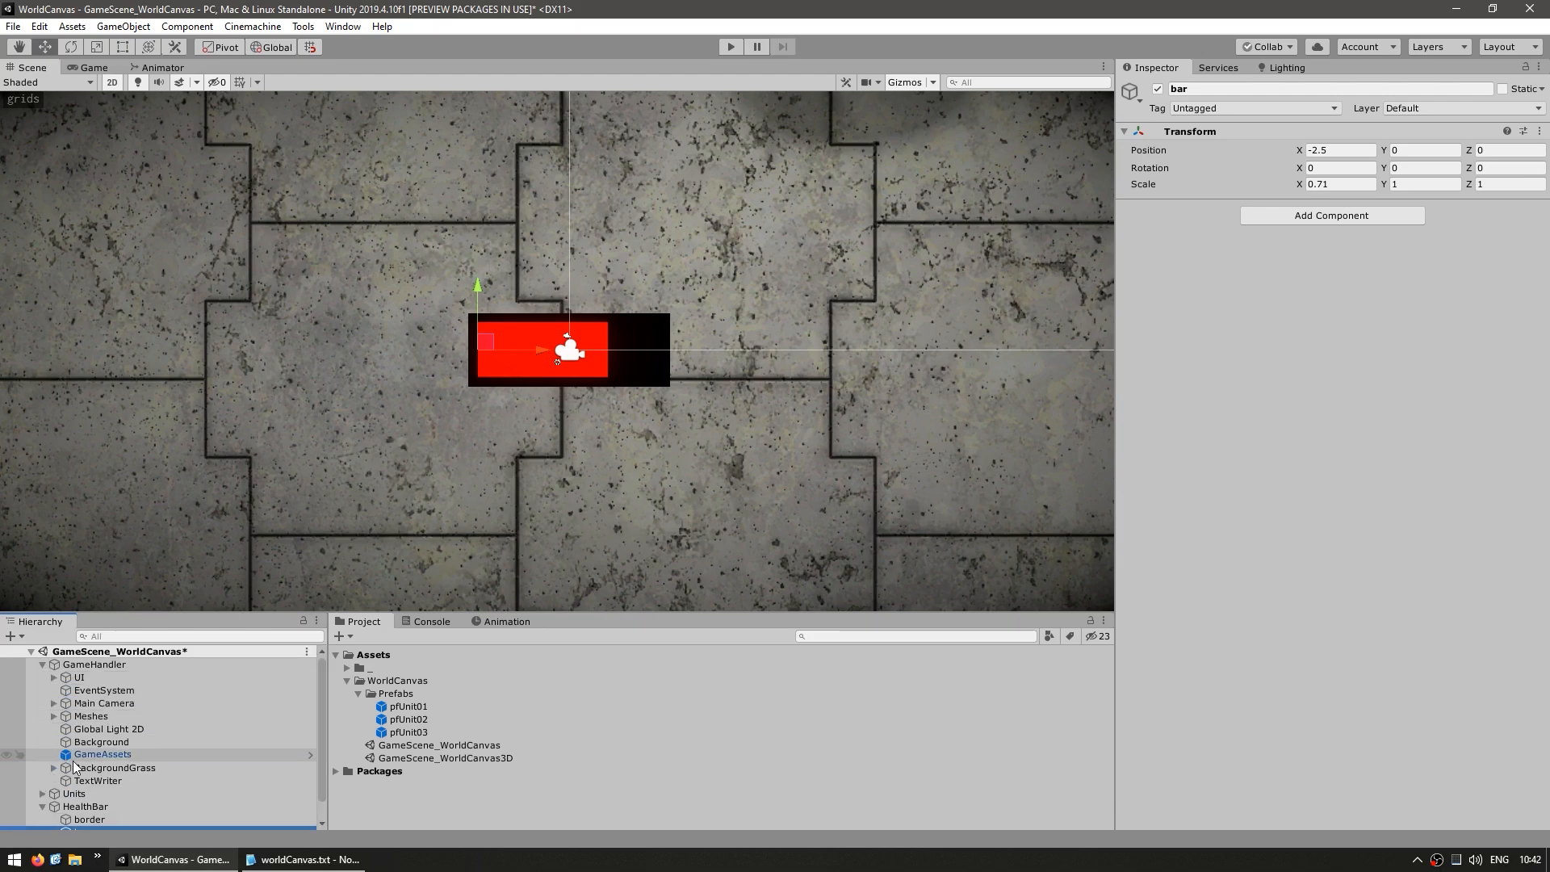
{"action": "left_click", "coordinate": [54, 677]}
{"action": "double_click", "coordinate": [25, 704]}
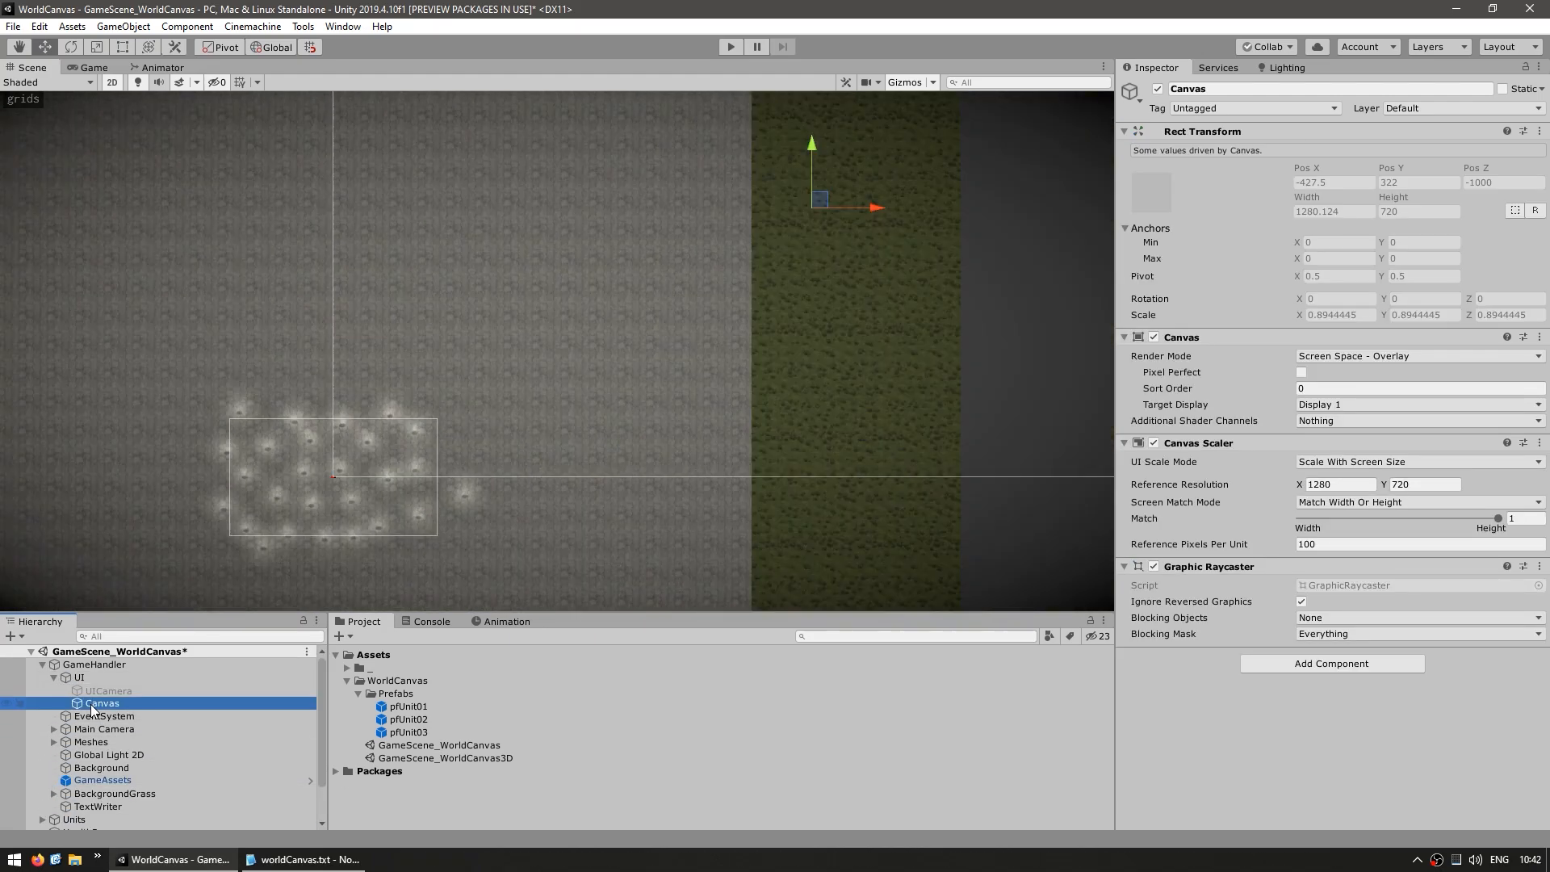
{"action": "right_click", "coordinate": [24, 704]}
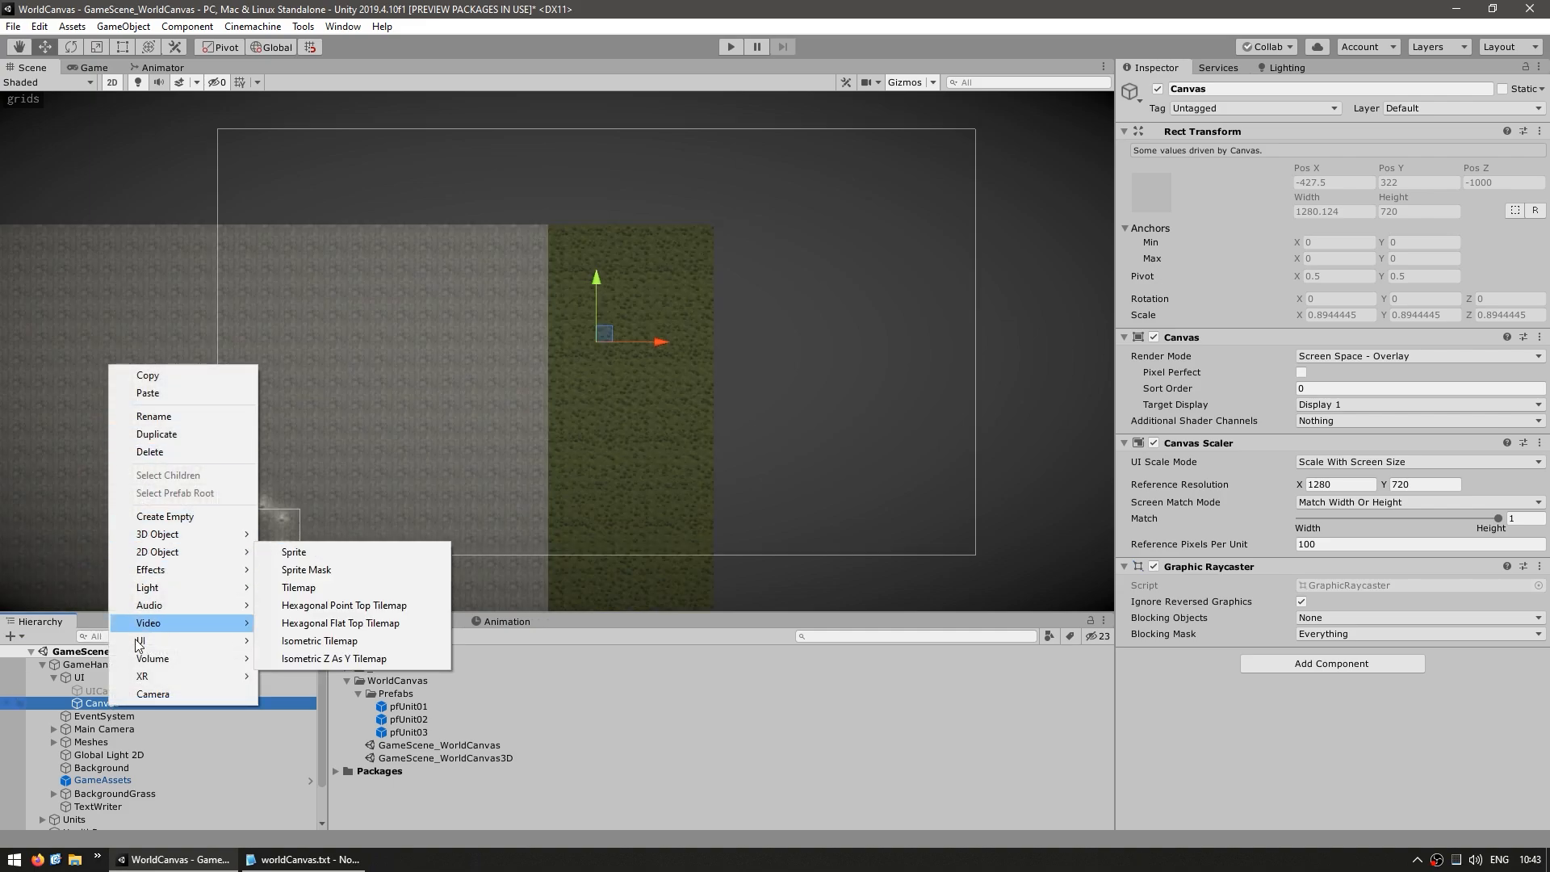
{"action": "mouse_move", "coordinate": [190, 641]}
{"action": "left_click", "coordinate": [313, 392]}
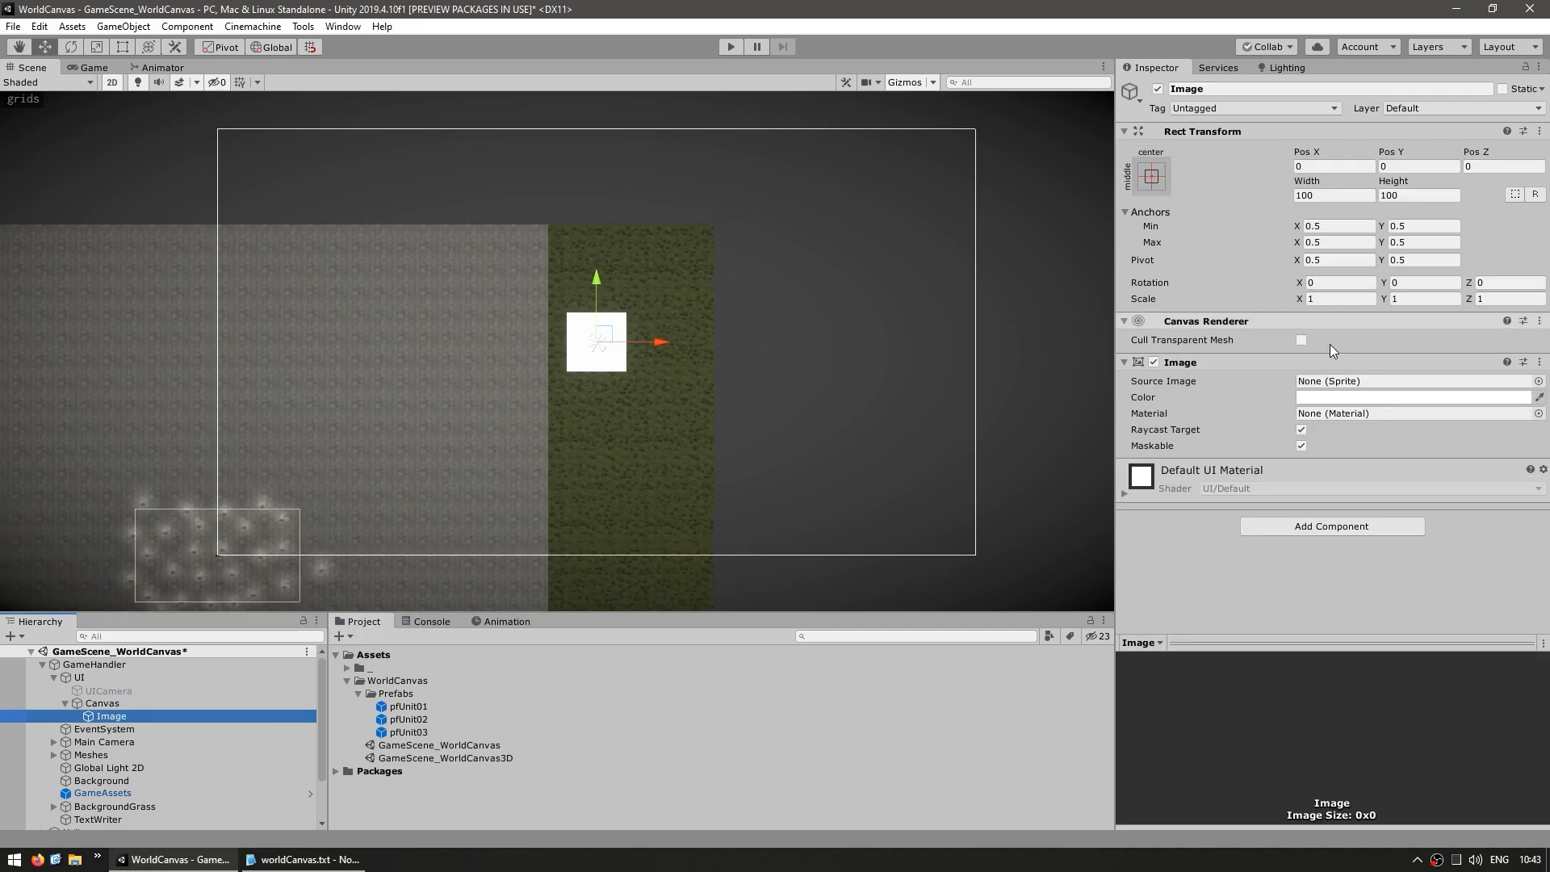
Colour the new image red and assign the White_1x1 sprite as its source image
{"action": "left_click", "coordinate": [1340, 396]}
{"action": "left_click_drag", "start_coordinate": [1340, 394], "coordinate": [1287, 427]}
{"action": "left_click_drag", "start_coordinate": [1233, 470], "coordinate": [1184, 527]}
{"action": "left_click_drag", "start_coordinate": [1309, 387], "coordinate": [1385, 343]}
{"action": "left_click", "coordinate": [1537, 381]}
{"action": "type", "text": "whi"}
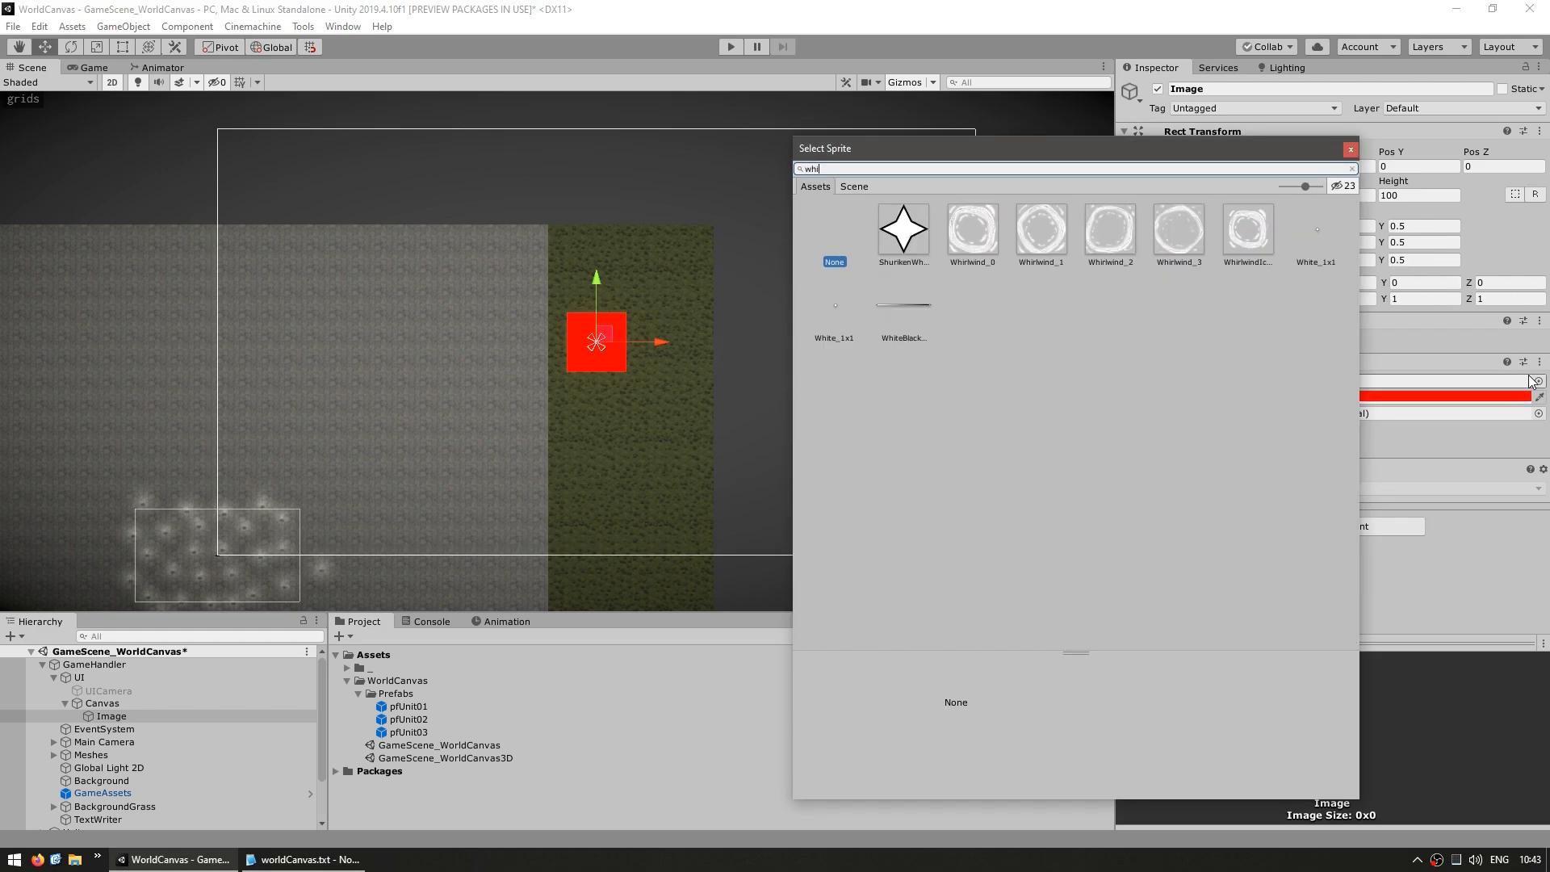
{"action": "double_click", "coordinate": [1326, 223]}
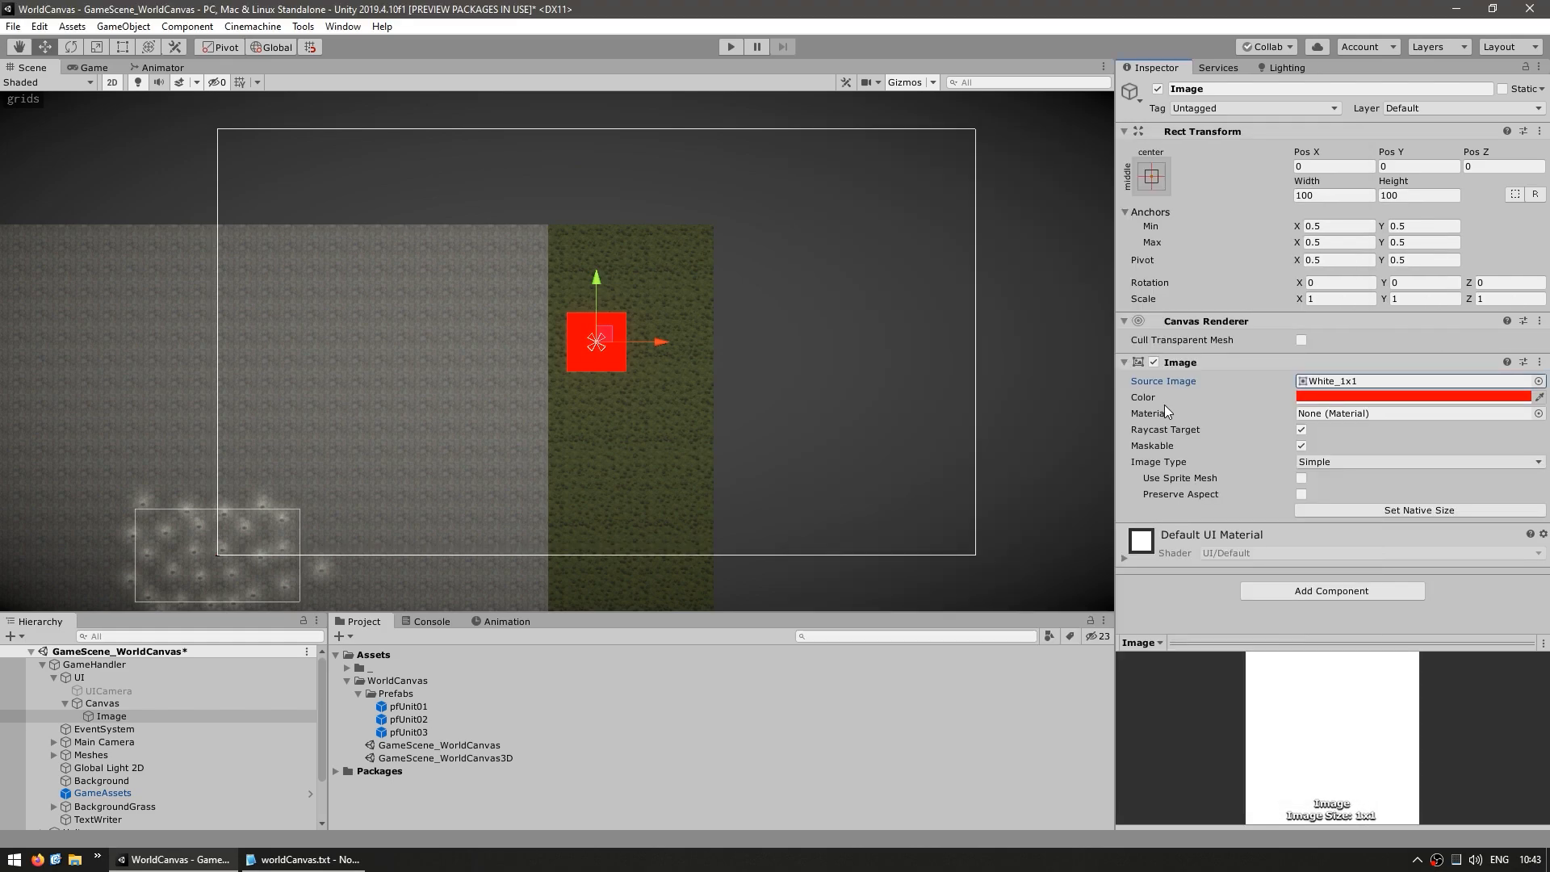
Set the image type to Filled with a Horizontal fill method and a Left fill origin
{"action": "left_click", "coordinate": [1314, 463]}
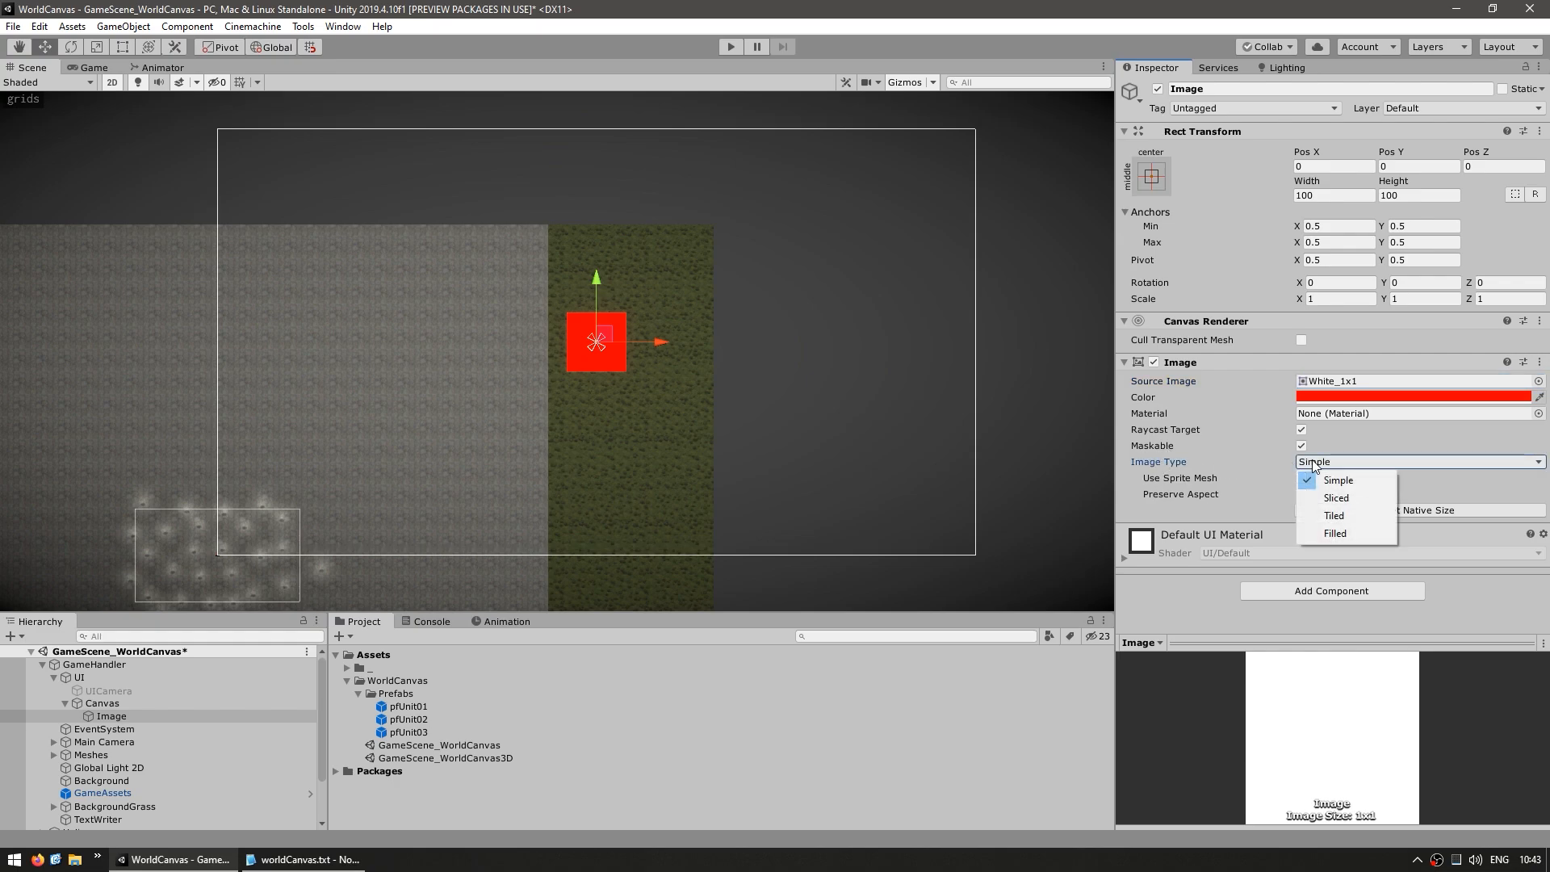
{"action": "left_click", "coordinate": [1335, 533]}
{"action": "left_click", "coordinate": [1309, 477]}
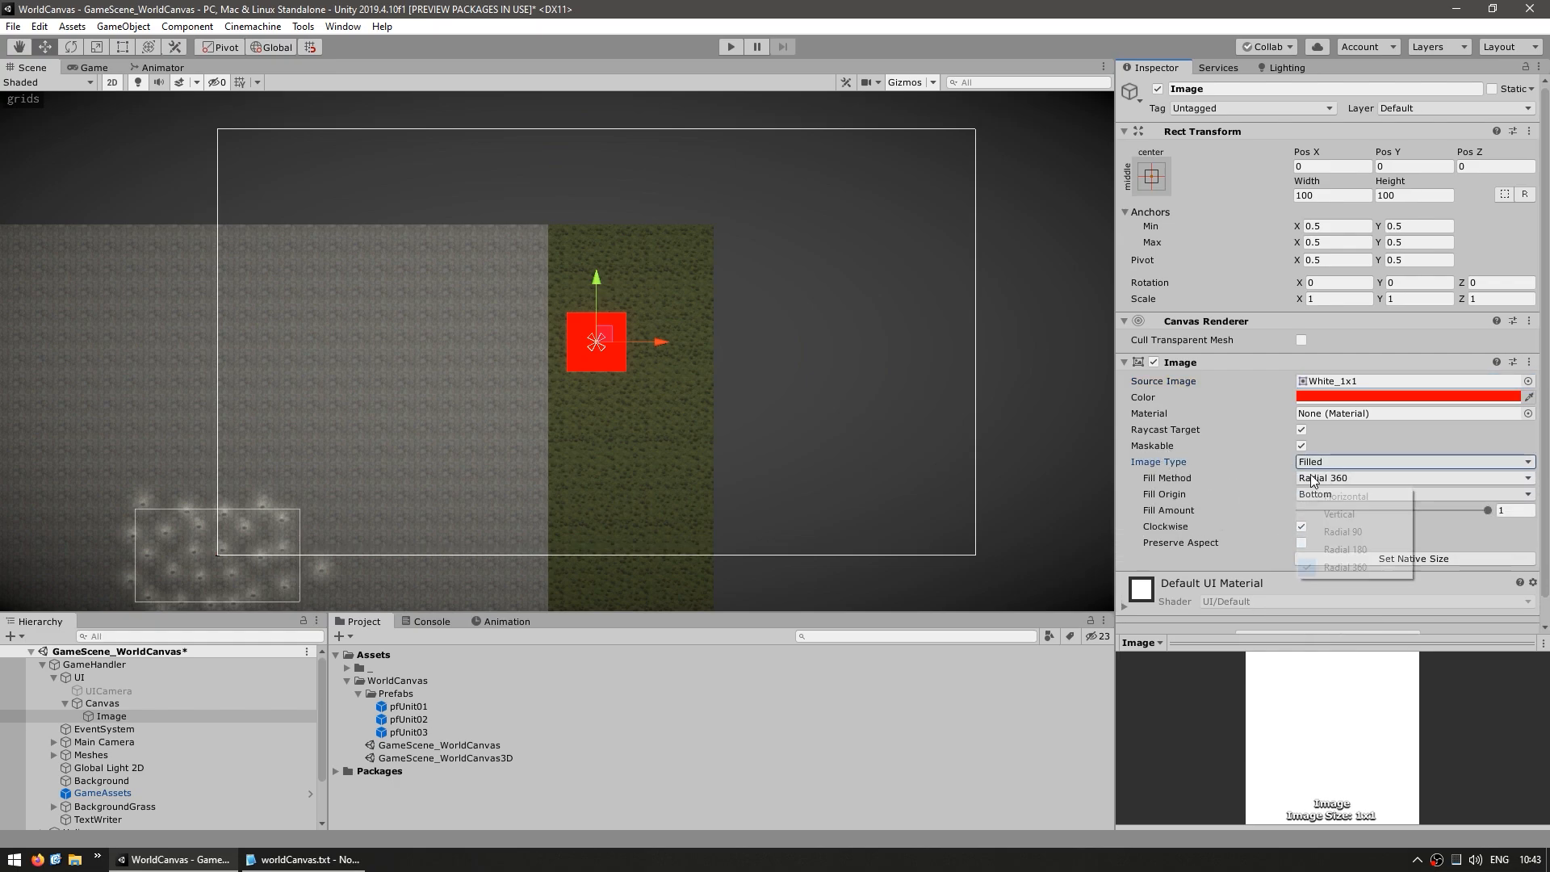
{"action": "left_click", "coordinate": [1343, 495]}
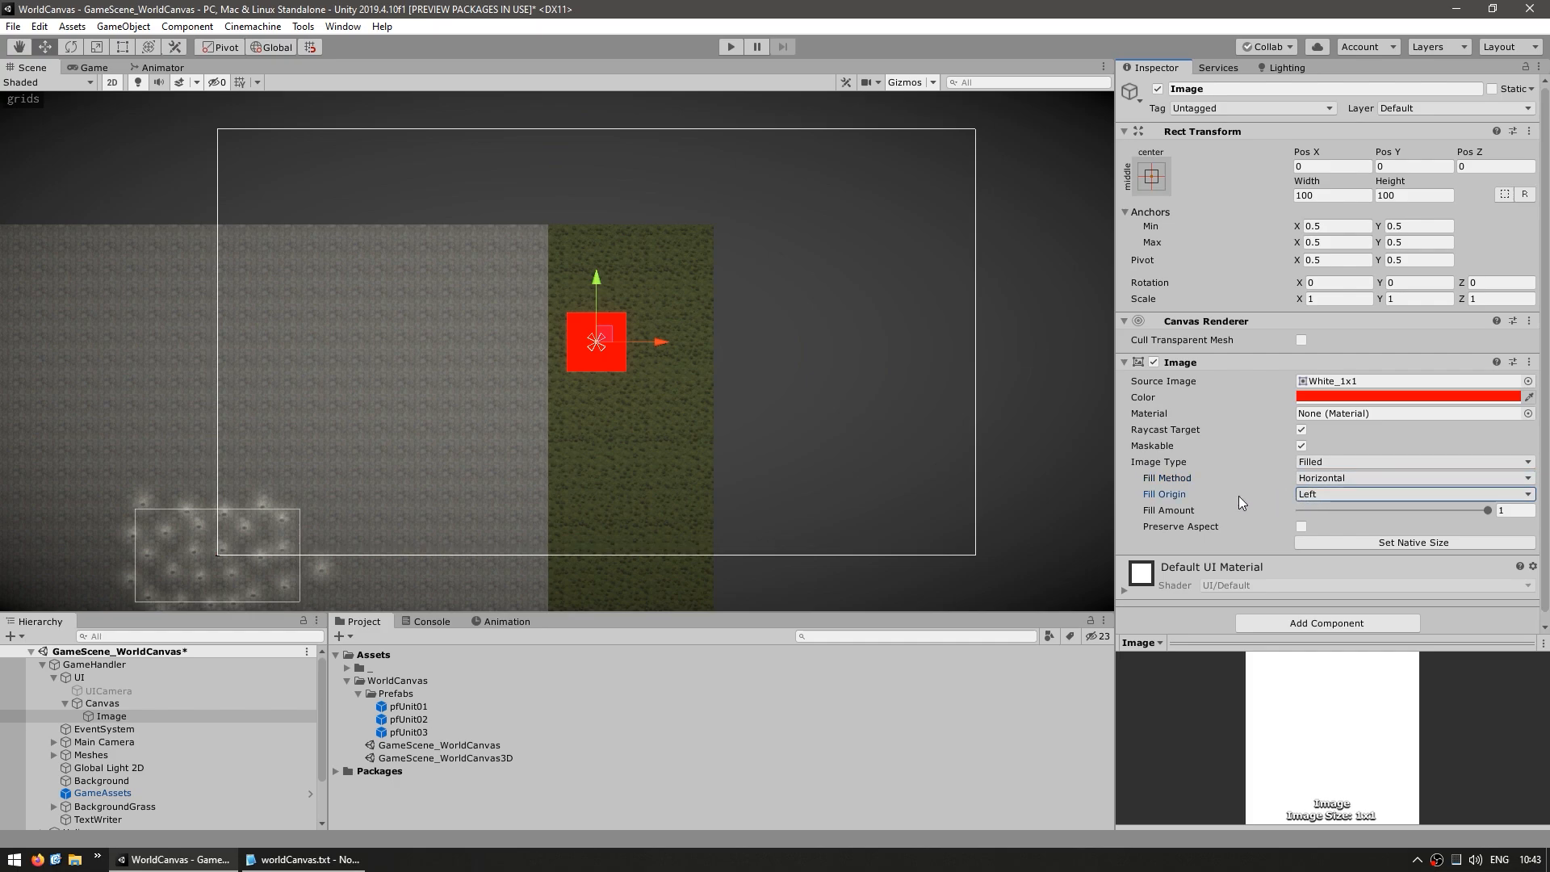
Shape the image into a bar with height 20 at X position 121.5, and lower its fill amount to about 0.623
{"action": "scroll", "coordinate": [779, 456], "scroll_direction": "up", "scroll_amount": 5}
{"action": "scroll", "coordinate": [408, 293], "scroll_direction": "up", "scroll_amount": 7}
{"action": "middle_click_drag", "start_coordinate": [586, 358], "coordinate": [644, 476]}
{"action": "scroll", "coordinate": [645, 476], "scroll_direction": "down", "scroll_amount": 2}
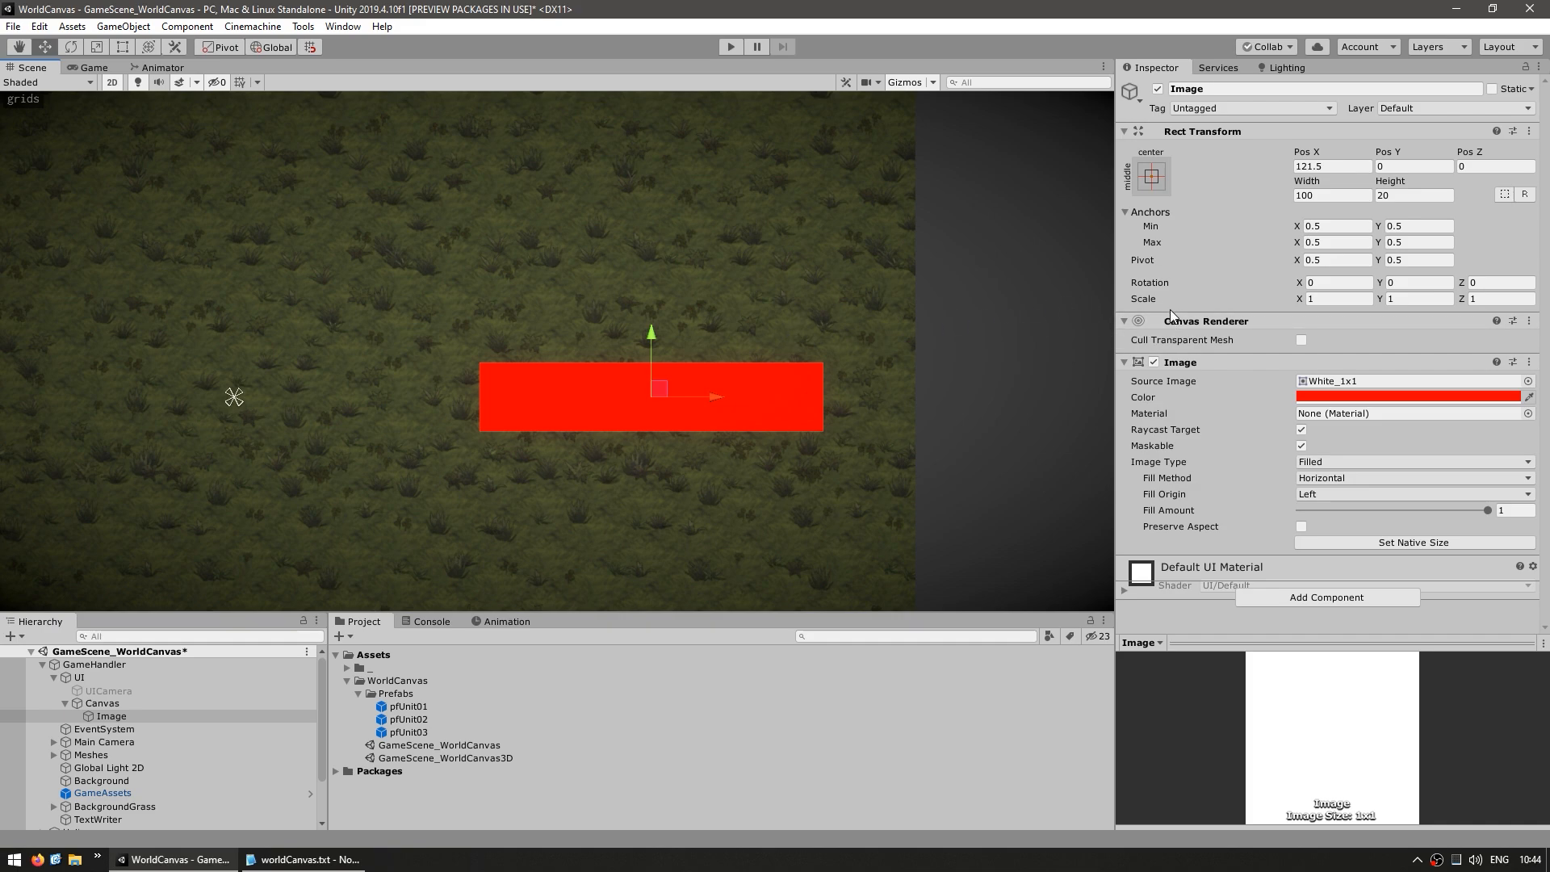
{"action": "left_click", "coordinate": [1162, 464]}
{"action": "left_click_drag", "start_coordinate": [1482, 510], "coordinate": [1419, 520]}
Duplicate the red image as a dark grey background of Simple image type with an Outline component
{"action": "left_click", "coordinate": [113, 716]}
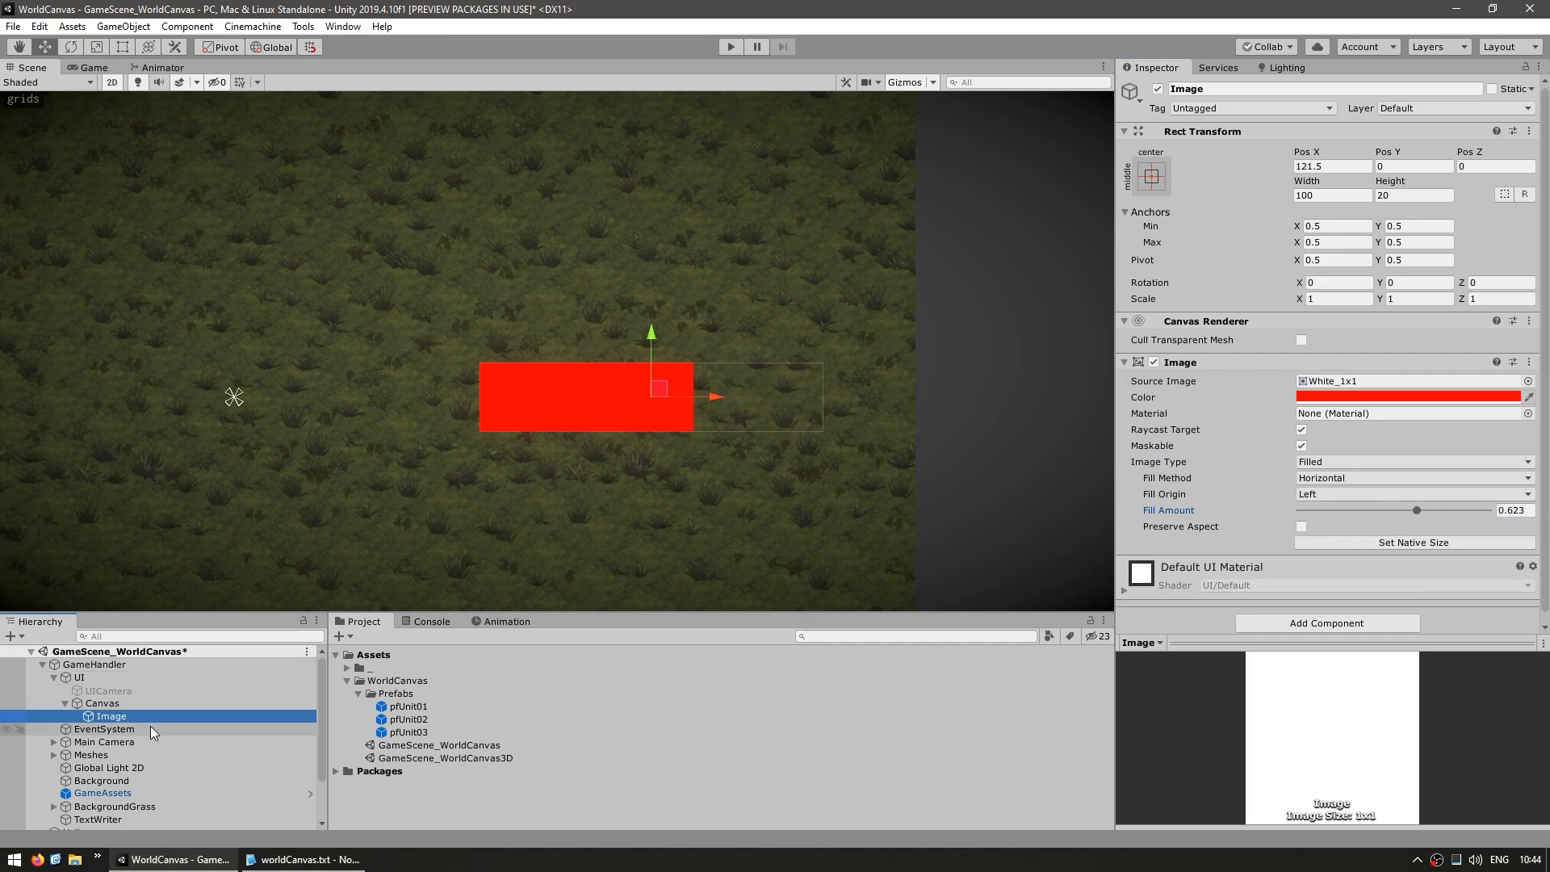
{"action": "key", "text": "ctrl+d"}
{"action": "left_click", "coordinate": [1344, 397]}
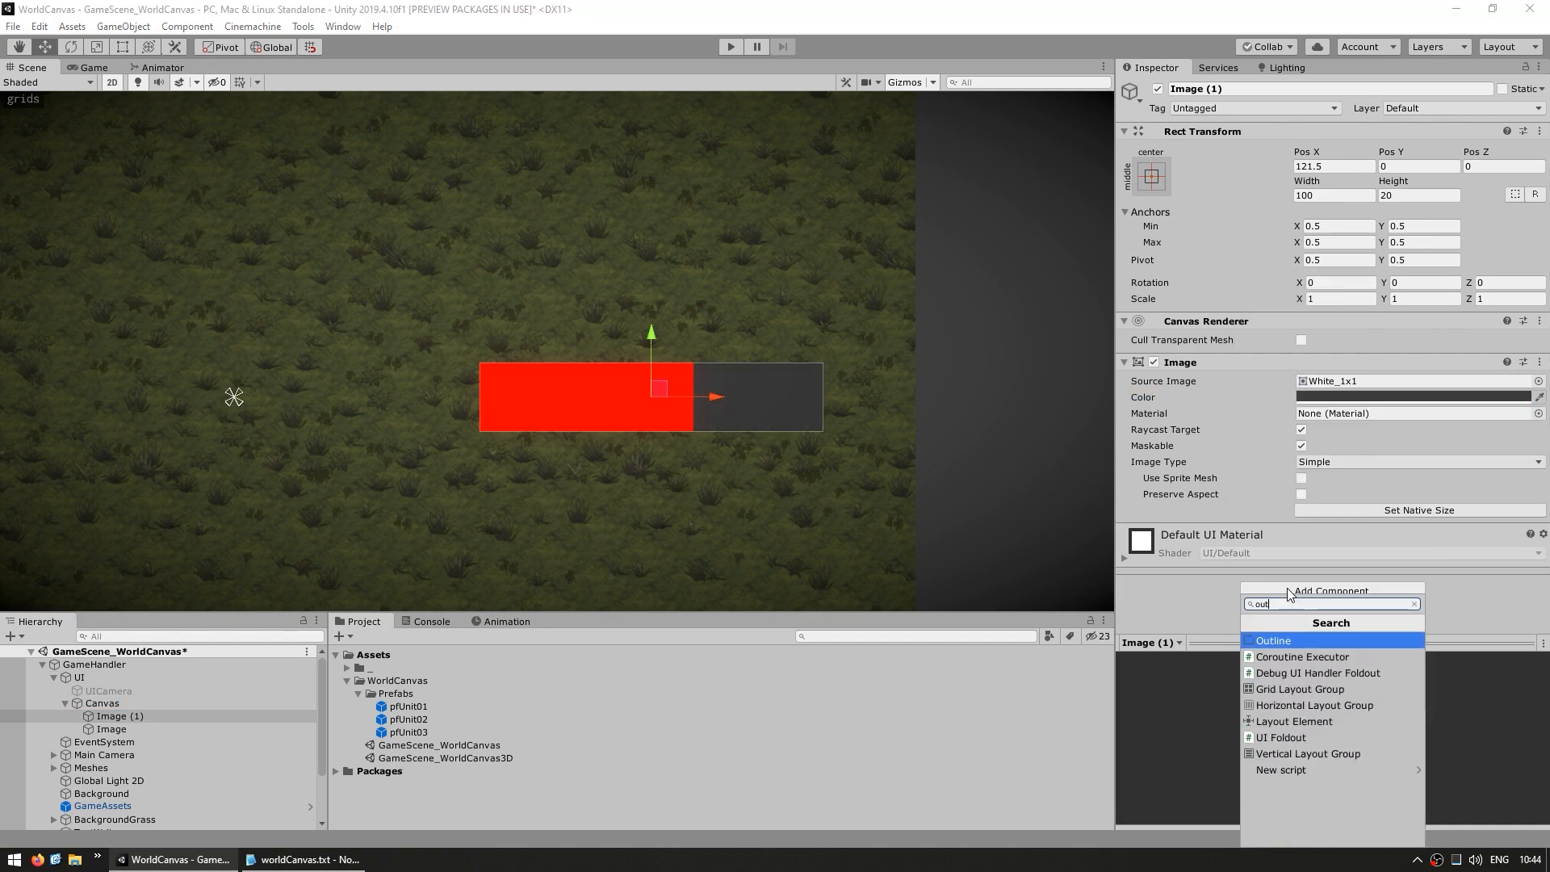
{"action": "key", "text": "Return"}
Set the background image's outline effect distance to 3 in both X and Y
{"action": "left_click", "coordinate": [1327, 583]}
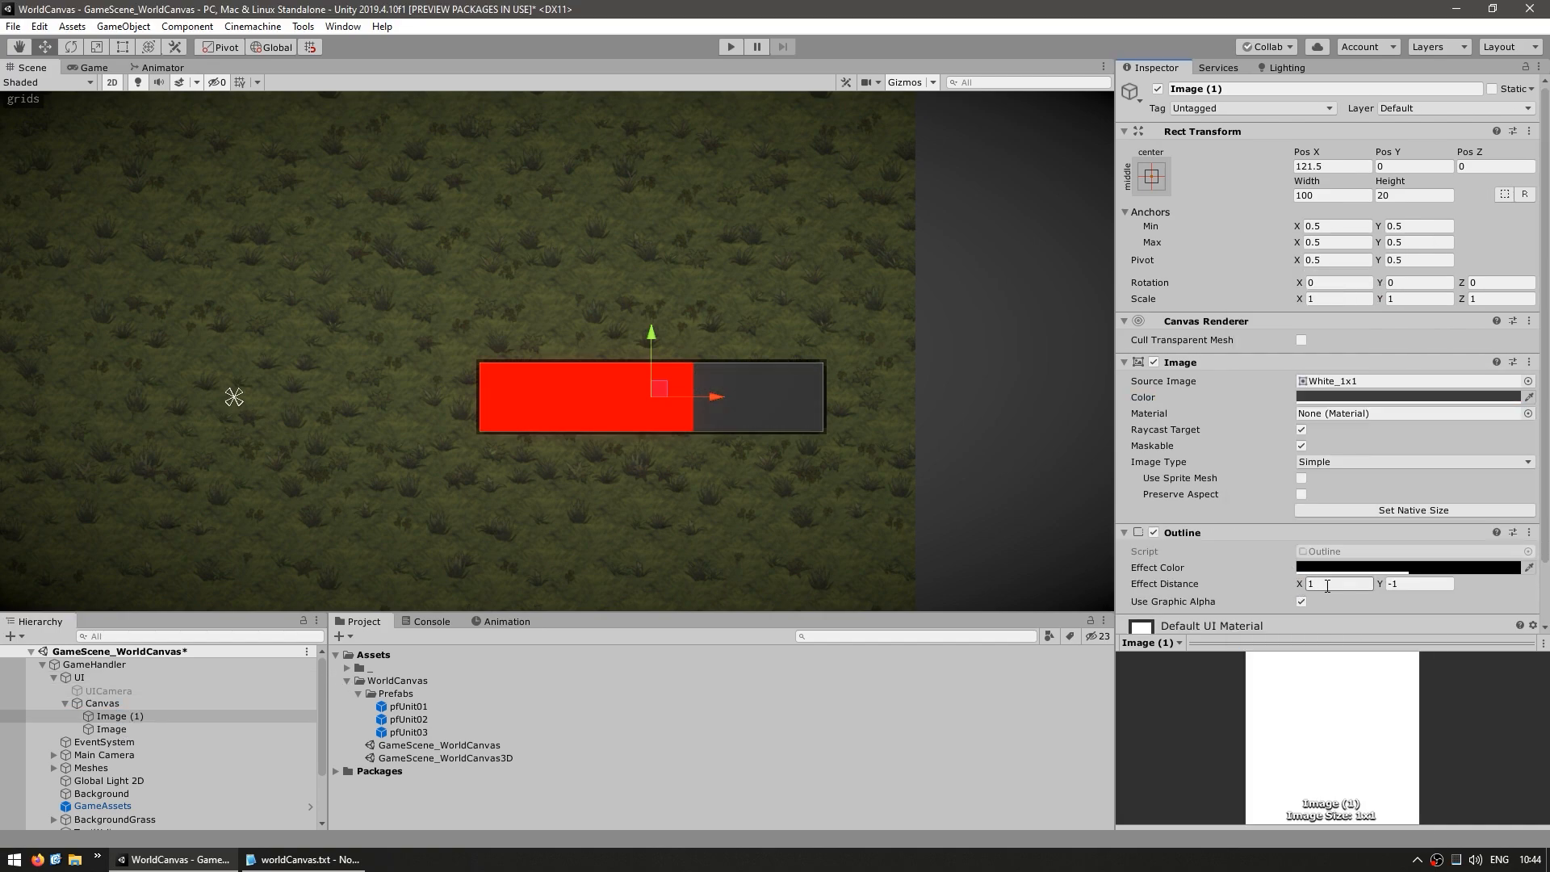
{"action": "type", "text": "3"}
{"action": "key", "text": "Tab"}
{"action": "type", "text": "3"}
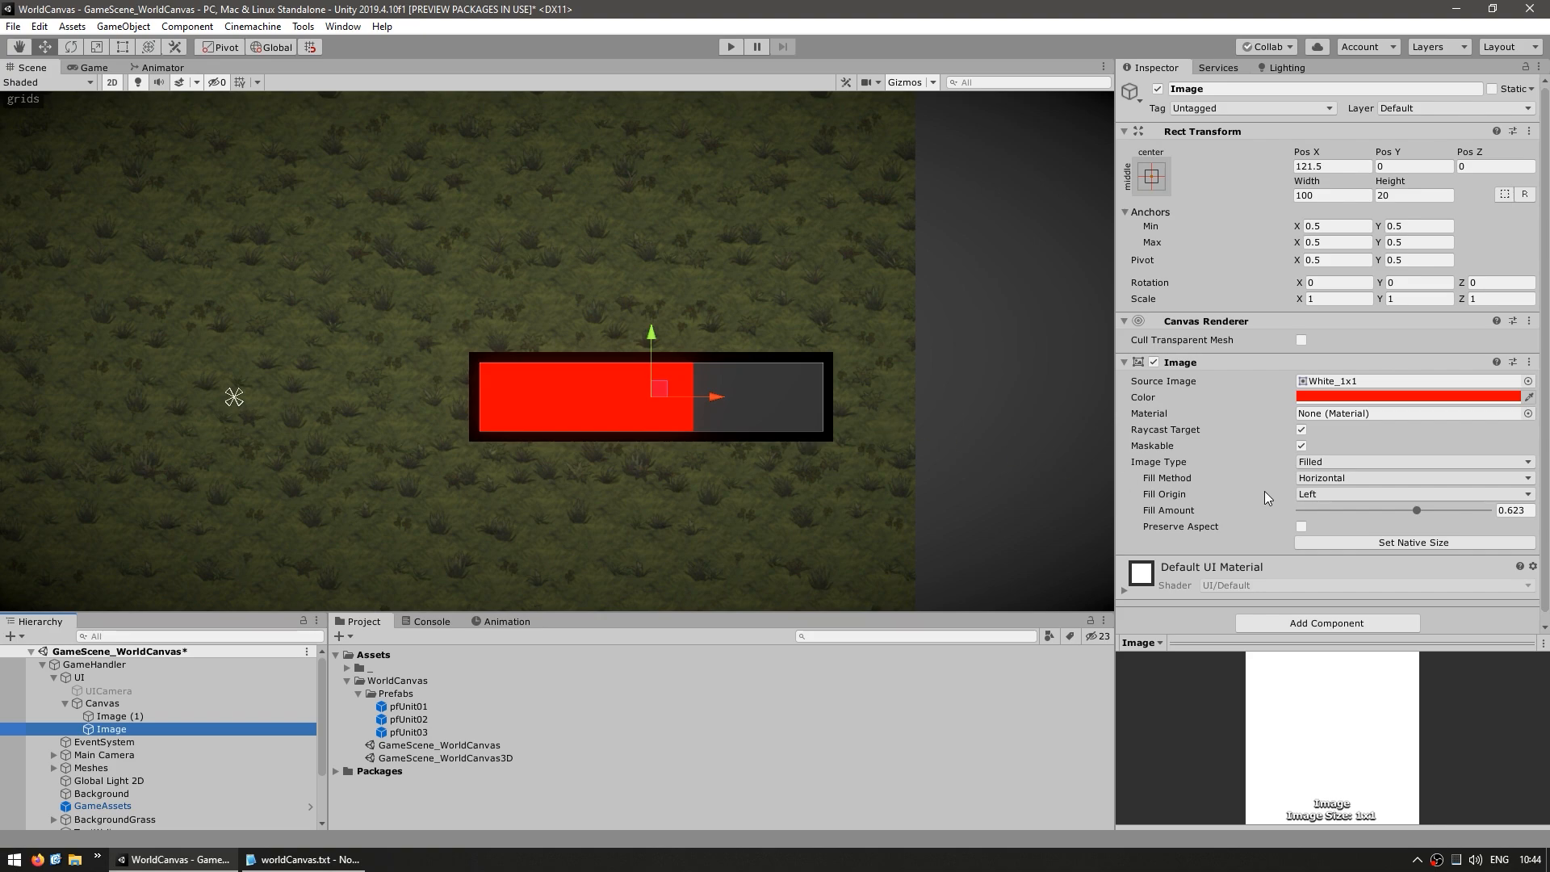
Lower the red image's fill amount to about 0.533 and preview the bar in the Game view
{"action": "mouse_move", "coordinate": [1416, 510]}
{"action": "left_mouse_down"}
{"action": "mouse_move", "coordinate": [1439, 510]}
{"action": "mouse_move", "coordinate": [1400, 511]}
{"action": "left_mouse_up"}
{"action": "left_click", "coordinate": [89, 67]}
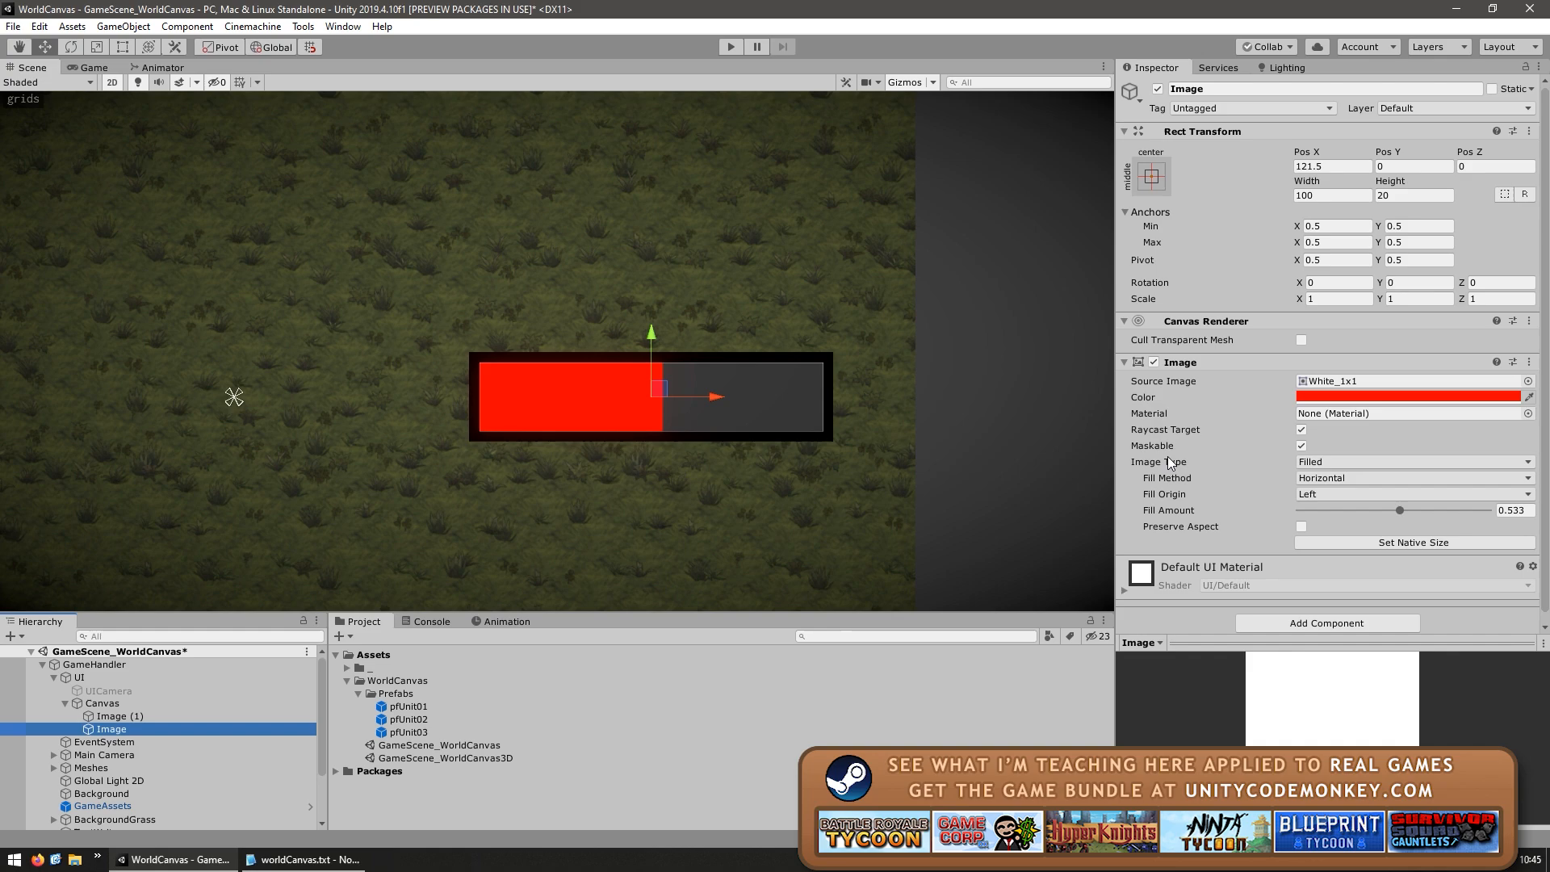
Try the Radial 360 fill method on the red image with a fill amount of about 0.623
{"action": "left_click", "coordinate": [1169, 460]}
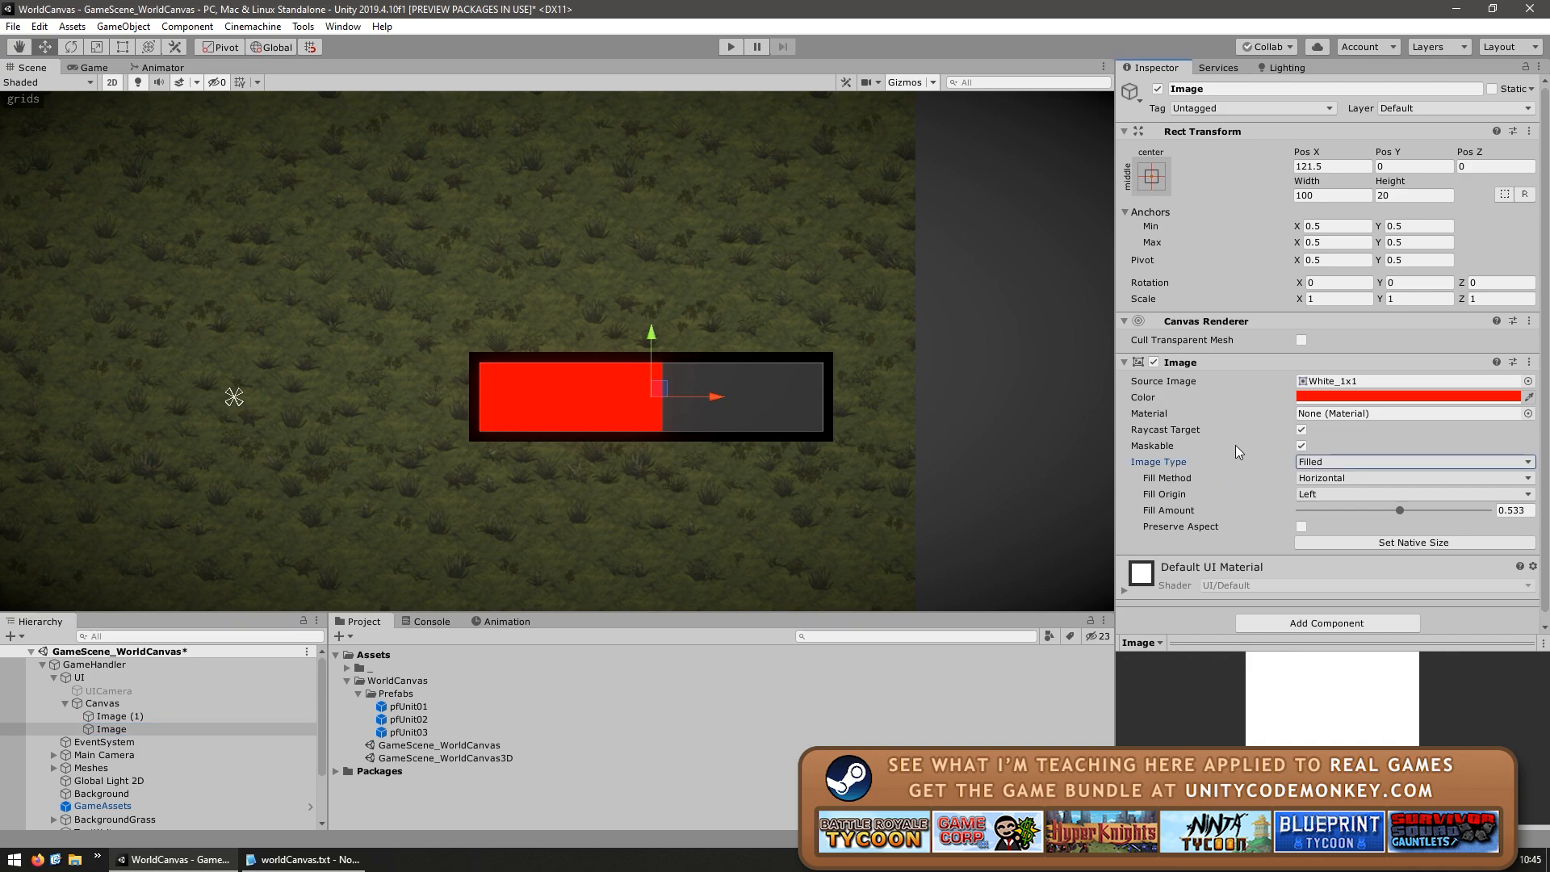
{"action": "left_click", "coordinate": [1348, 480]}
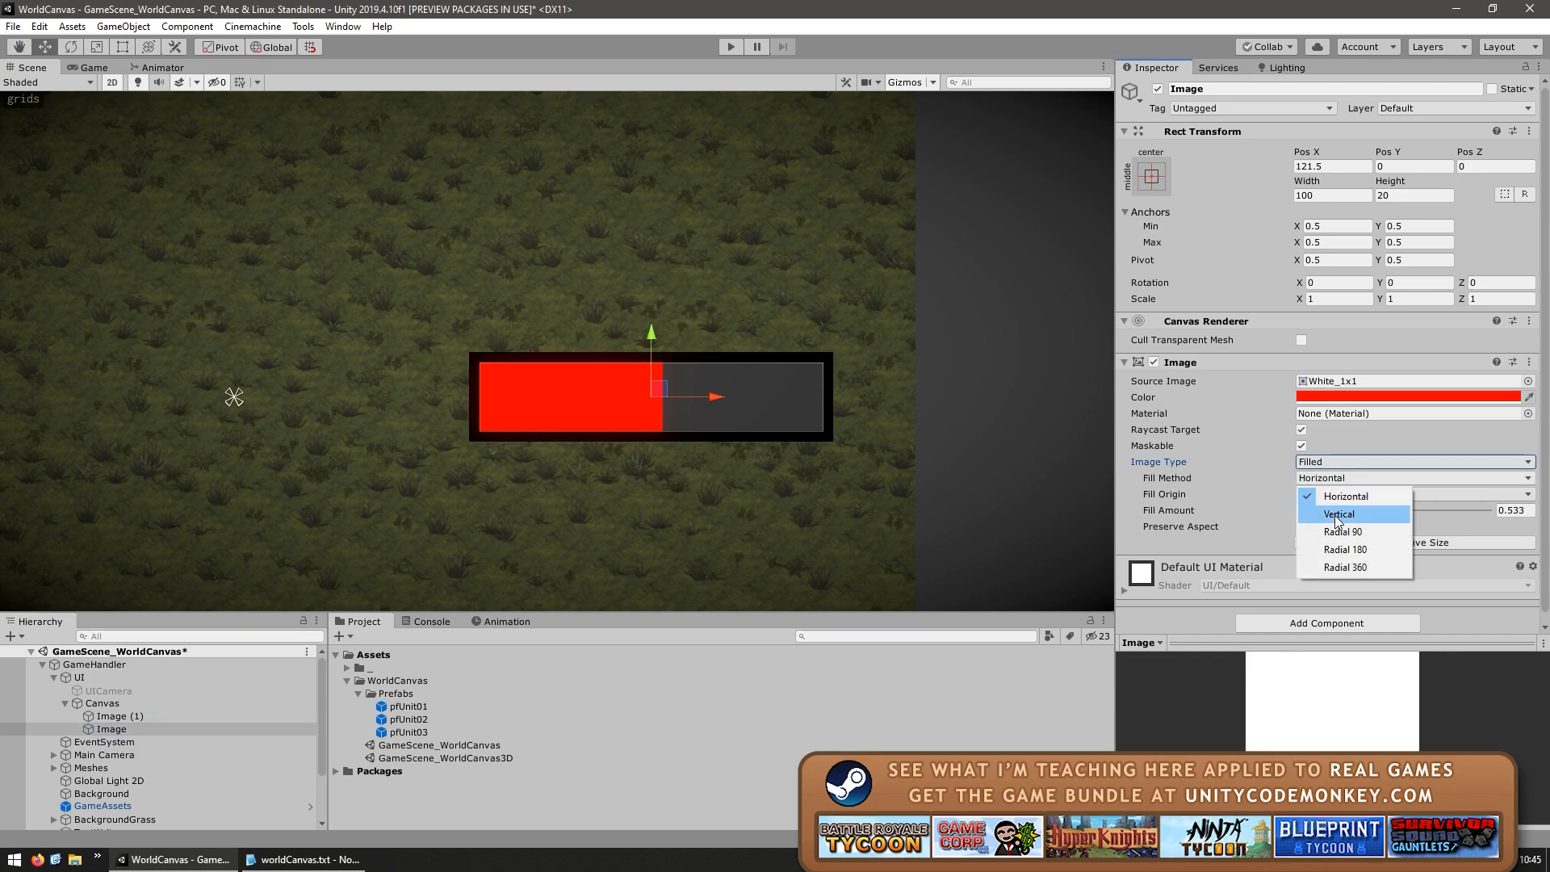
{"action": "left_click", "coordinate": [1335, 568]}
{"action": "mouse_move", "coordinate": [1395, 511]}
{"action": "left_mouse_down"}
{"action": "mouse_move", "coordinate": [1321, 515]}
{"action": "mouse_move", "coordinate": [1463, 513]}
{"action": "mouse_move", "coordinate": [1340, 524]}
{"action": "mouse_move", "coordinate": [1417, 524]}
{"action": "left_mouse_up"}
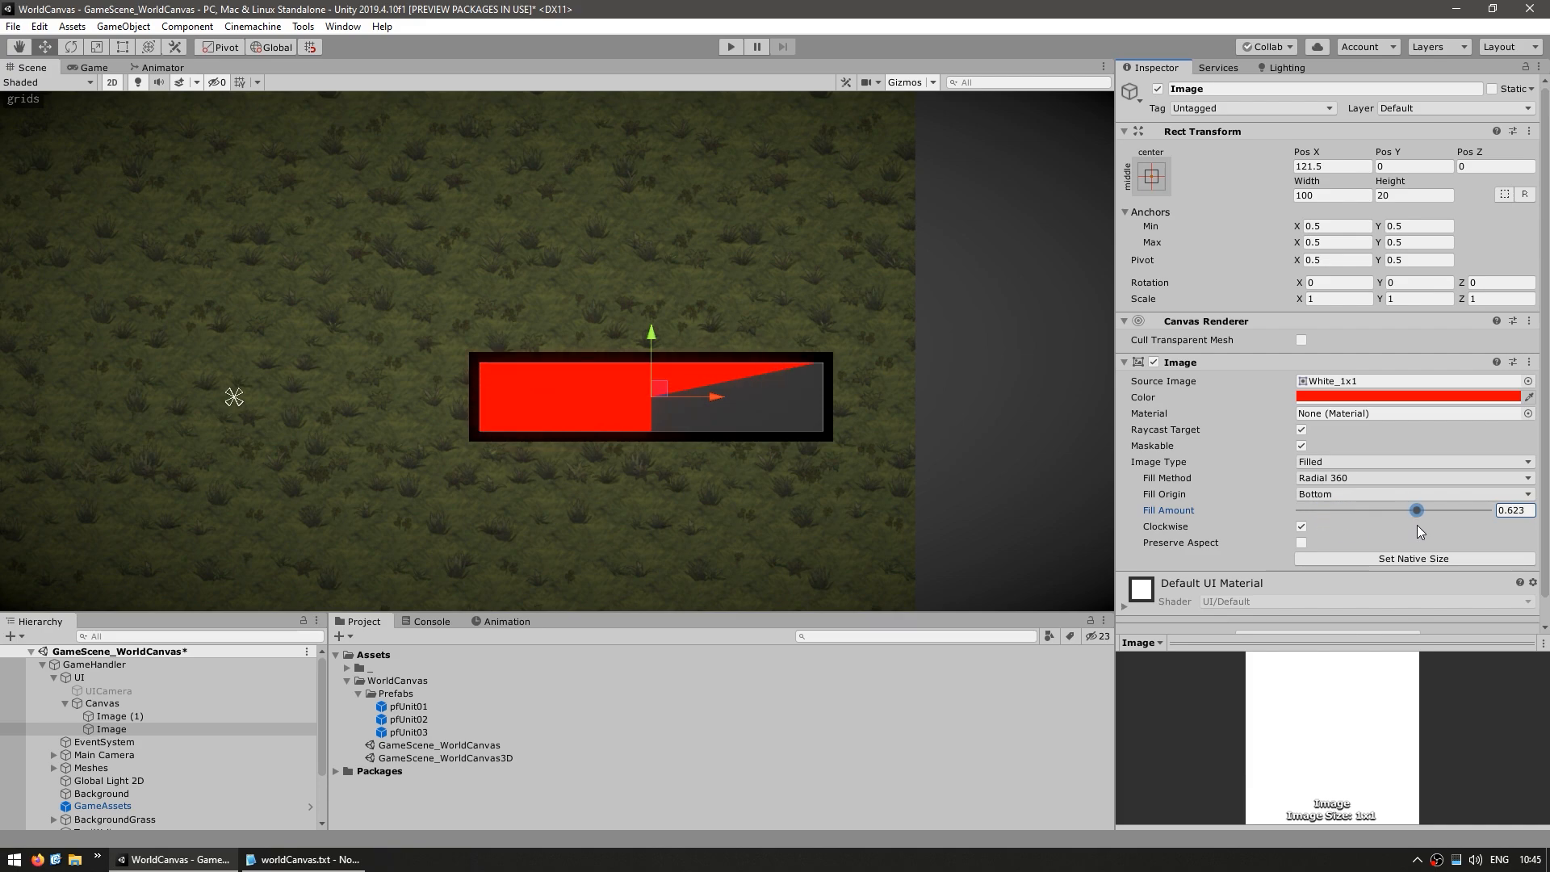
Add a Shadow component with effect distance 5, -5 to the red image, and restore its Horizontal fill at amount 1
{"action": "scroll", "coordinate": [1276, 598], "scroll_direction": "down", "scroll_amount": 1}
{"action": "left_click", "coordinate": [1292, 612]}
{"action": "type", "text": "shadow"}
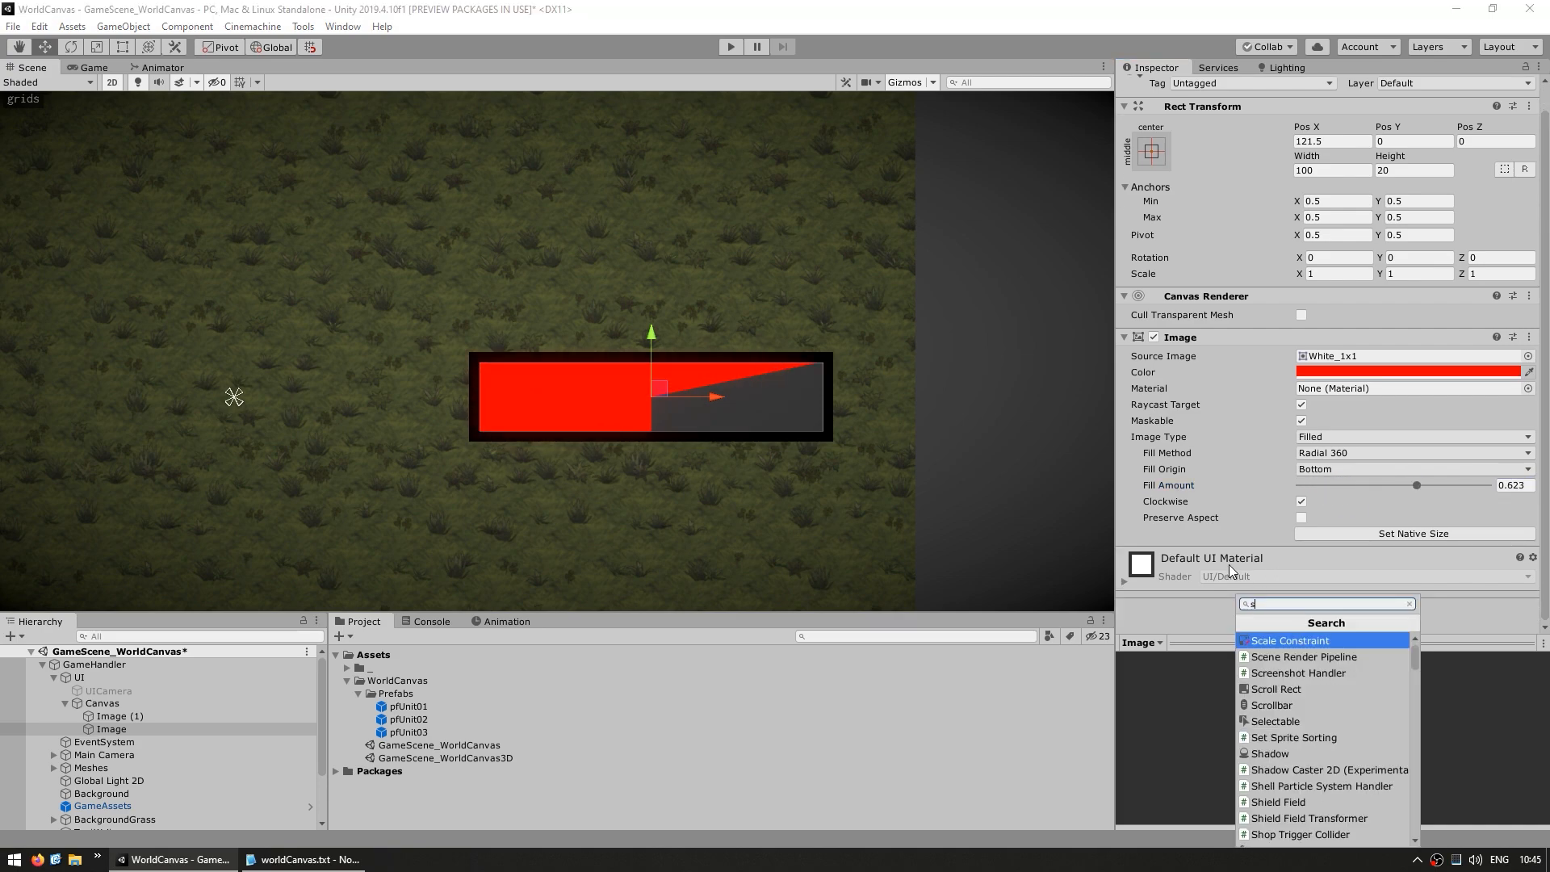
{"action": "key", "text": "Return"}
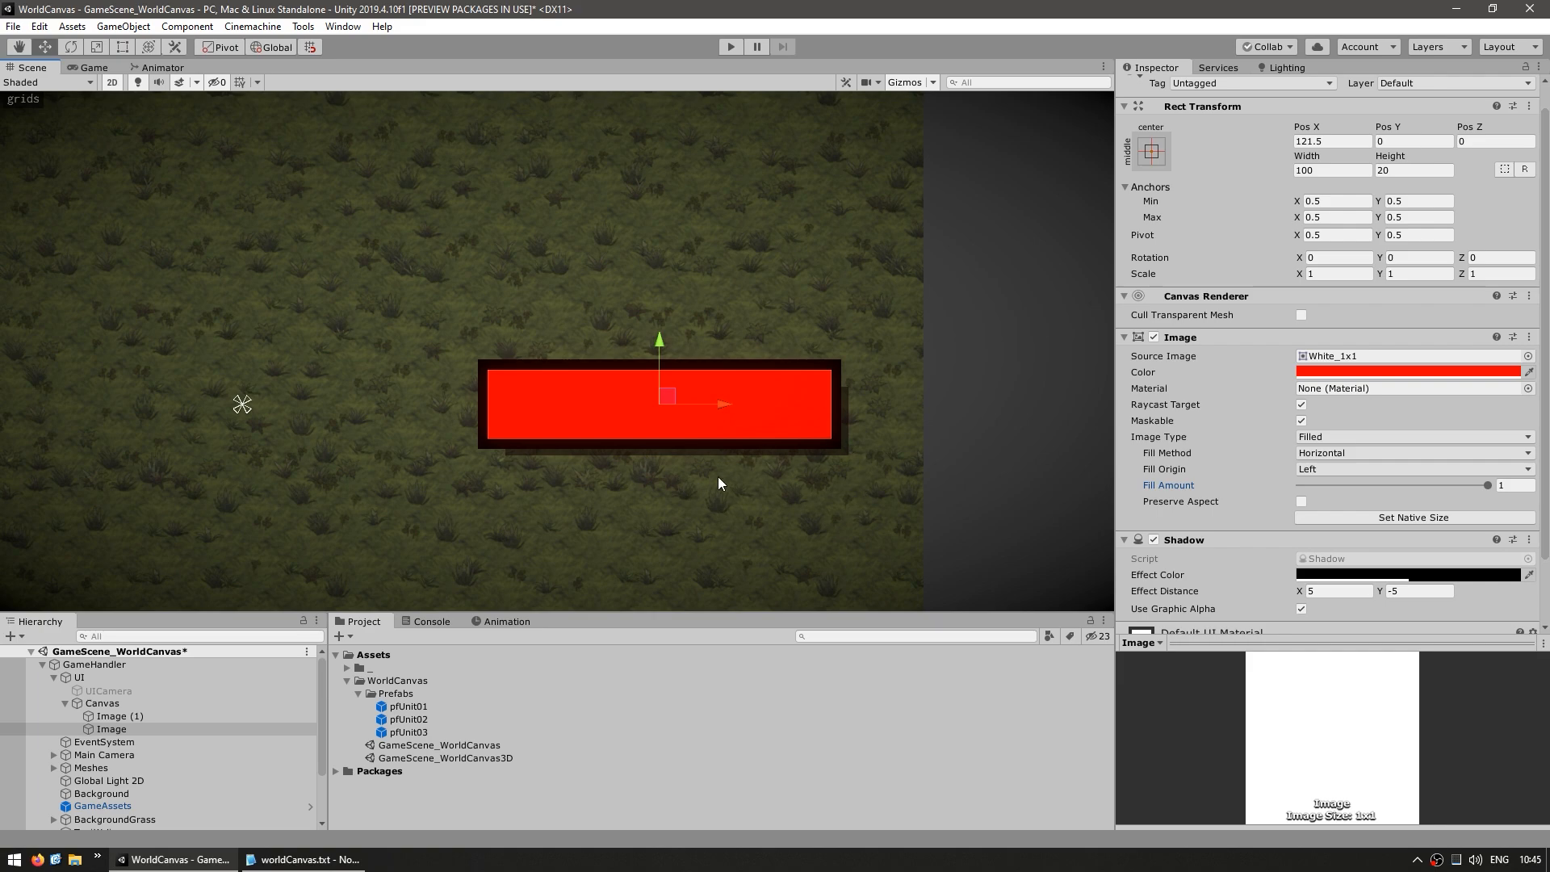
Create an empty HealthBarUI container under the Canvas from a duplicate of the background image, and nest both bar images in it
{"action": "left_click", "coordinate": [153, 716]}
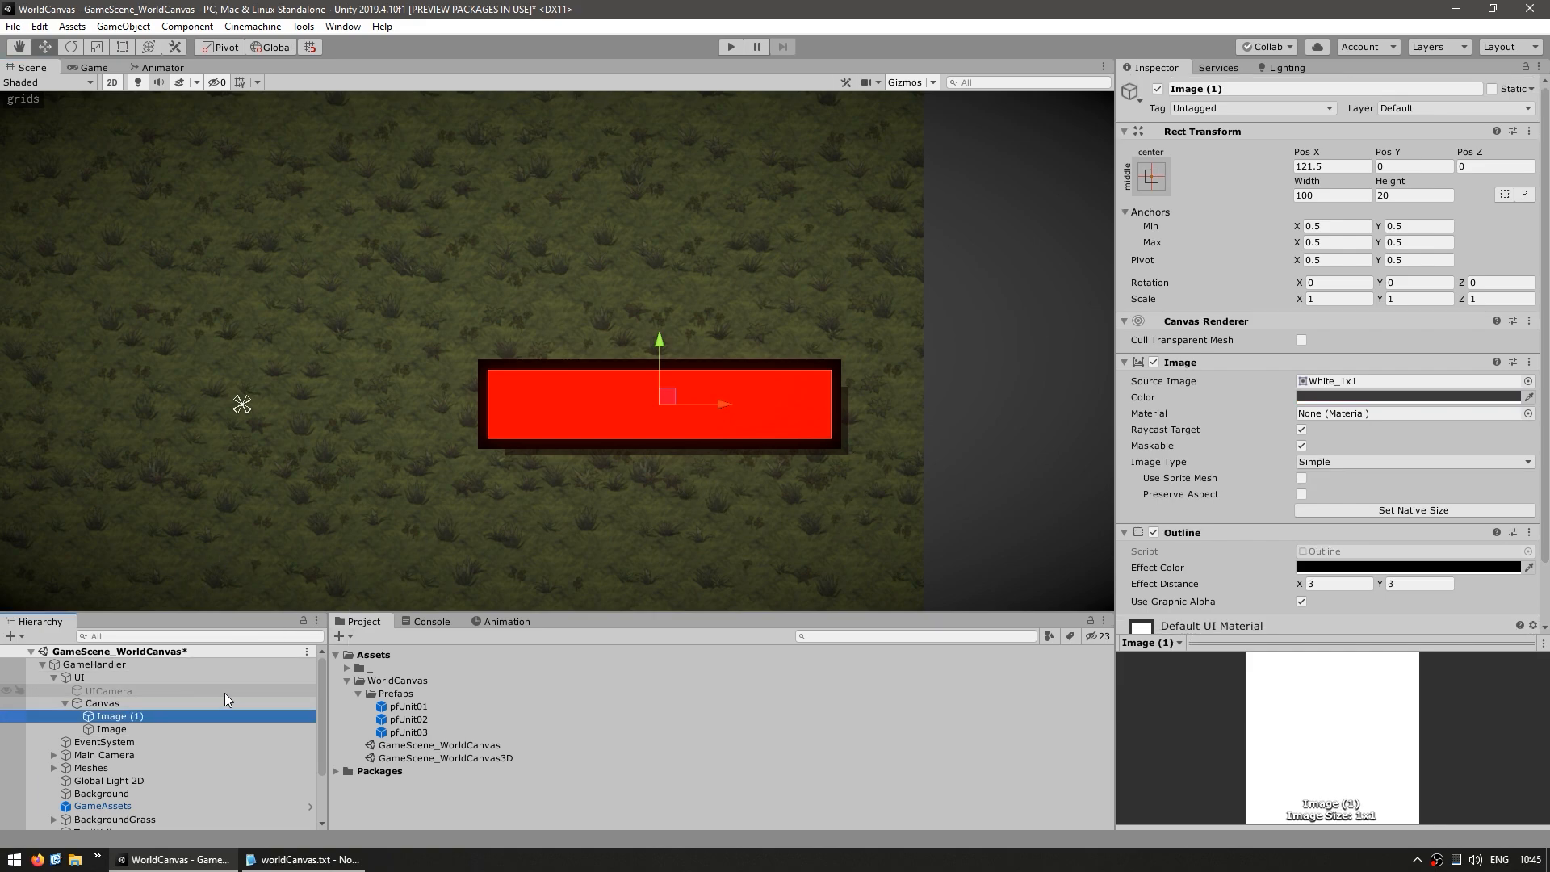
{"action": "key", "text": "ctrl+d"}
{"action": "key", "text": "F2"}
{"action": "type", "text": "HealthBarUI"}
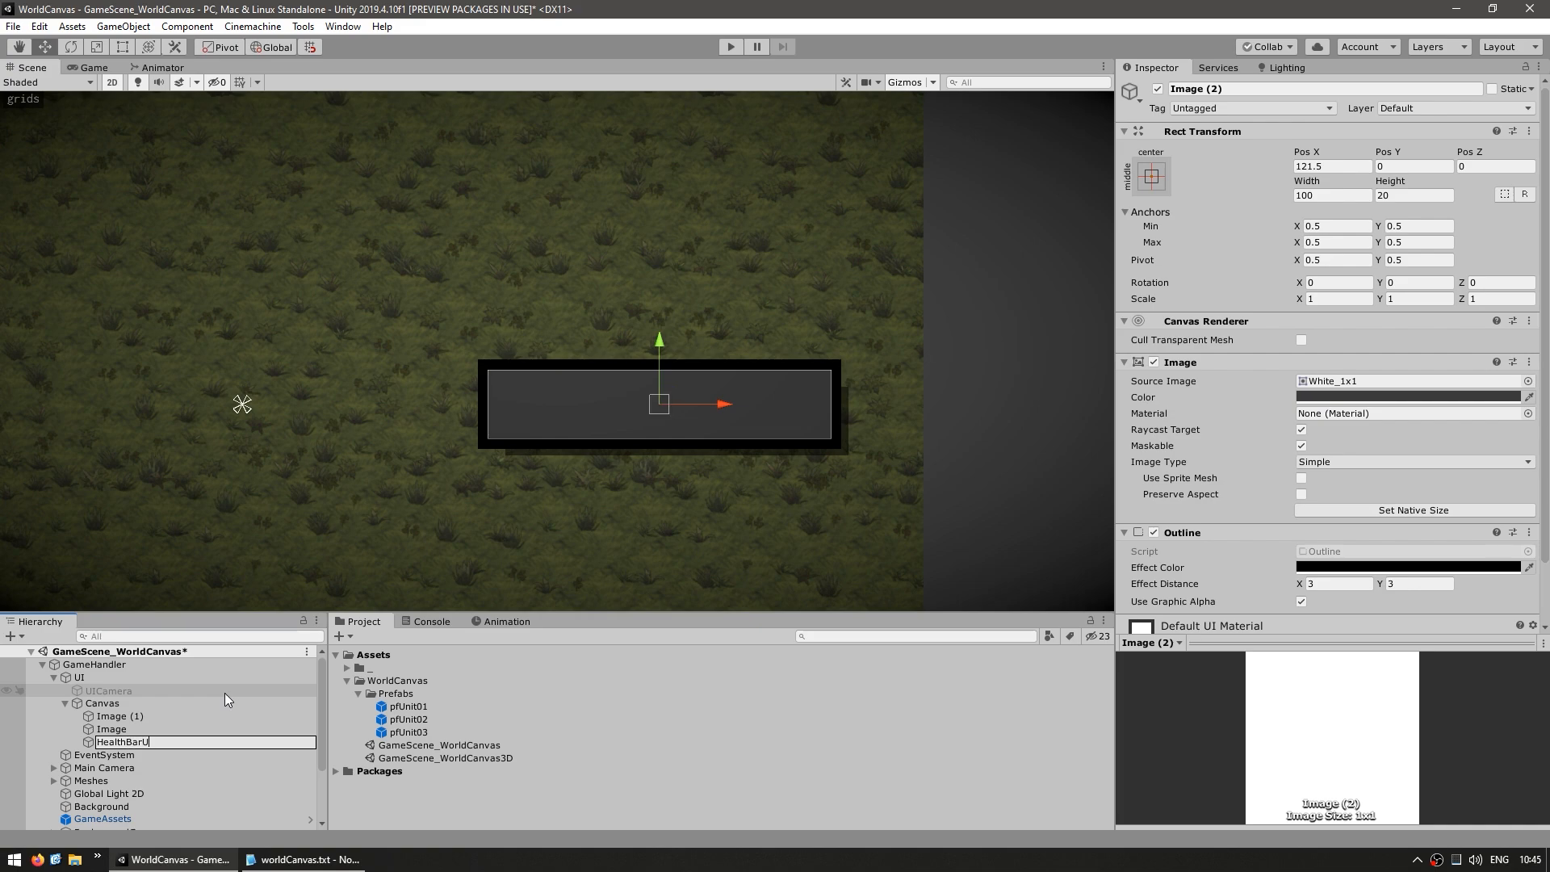
{"action": "key", "text": "Return"}
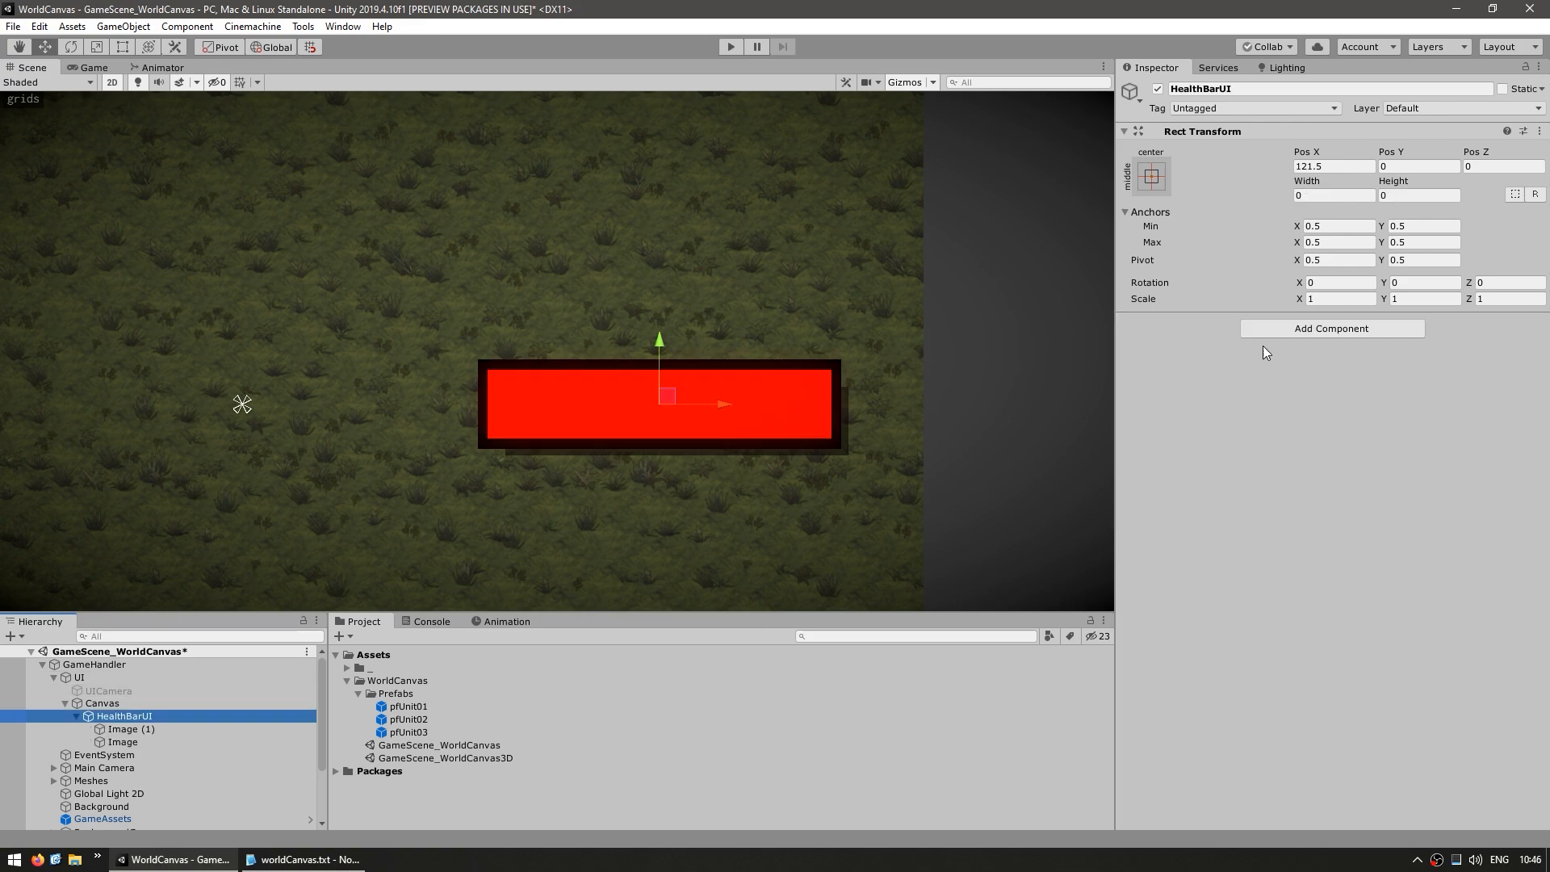
Add a Canvas Group component to HealthBarUI
{"action": "left_click", "coordinate": [1280, 327]}
{"action": "type", "text": "ca"}
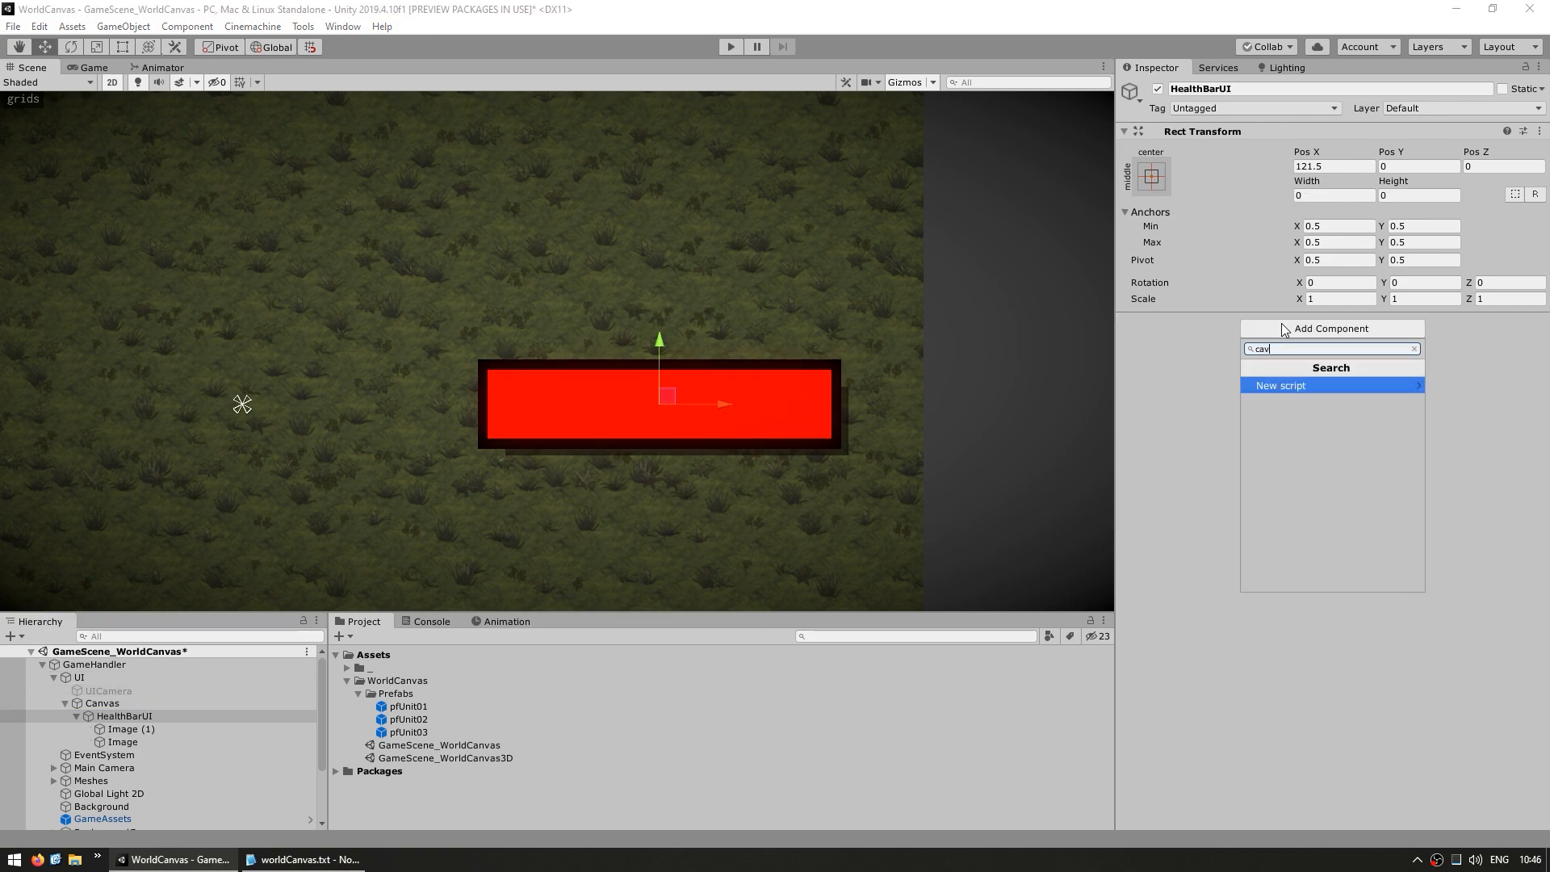
{"action": "type", "text": "nvas"}
{"action": "key", "text": "Down"}
{"action": "key", "text": "Return"}
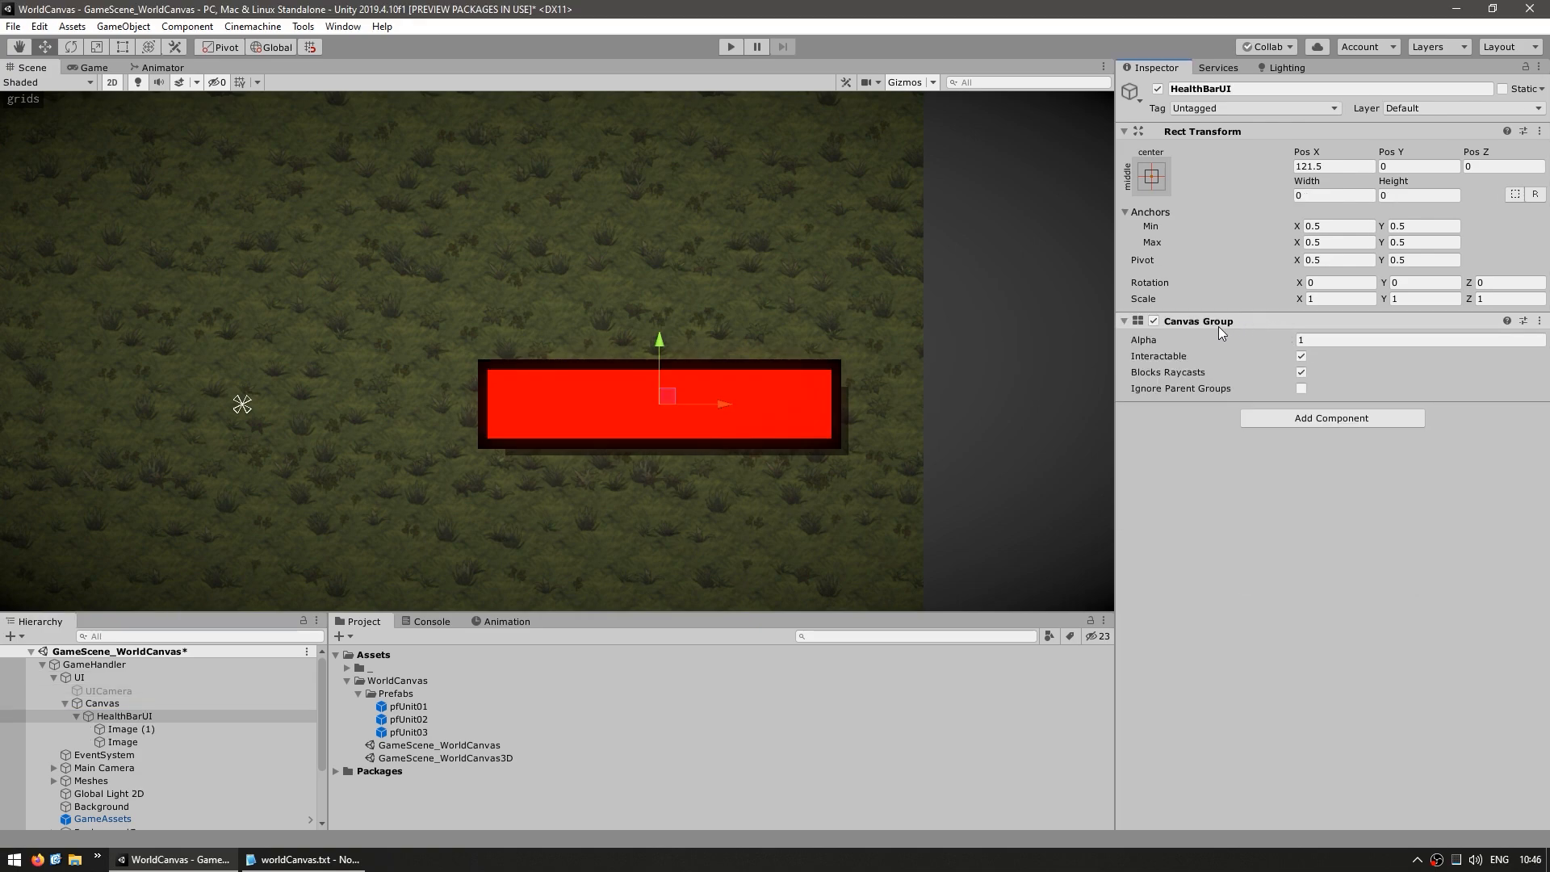
Test the Canvas Group's alpha at 0.6 and 0.3, and set it back to 1
{"action": "left_click_drag", "start_coordinate": [1209, 337], "coordinate": [1188, 340]}
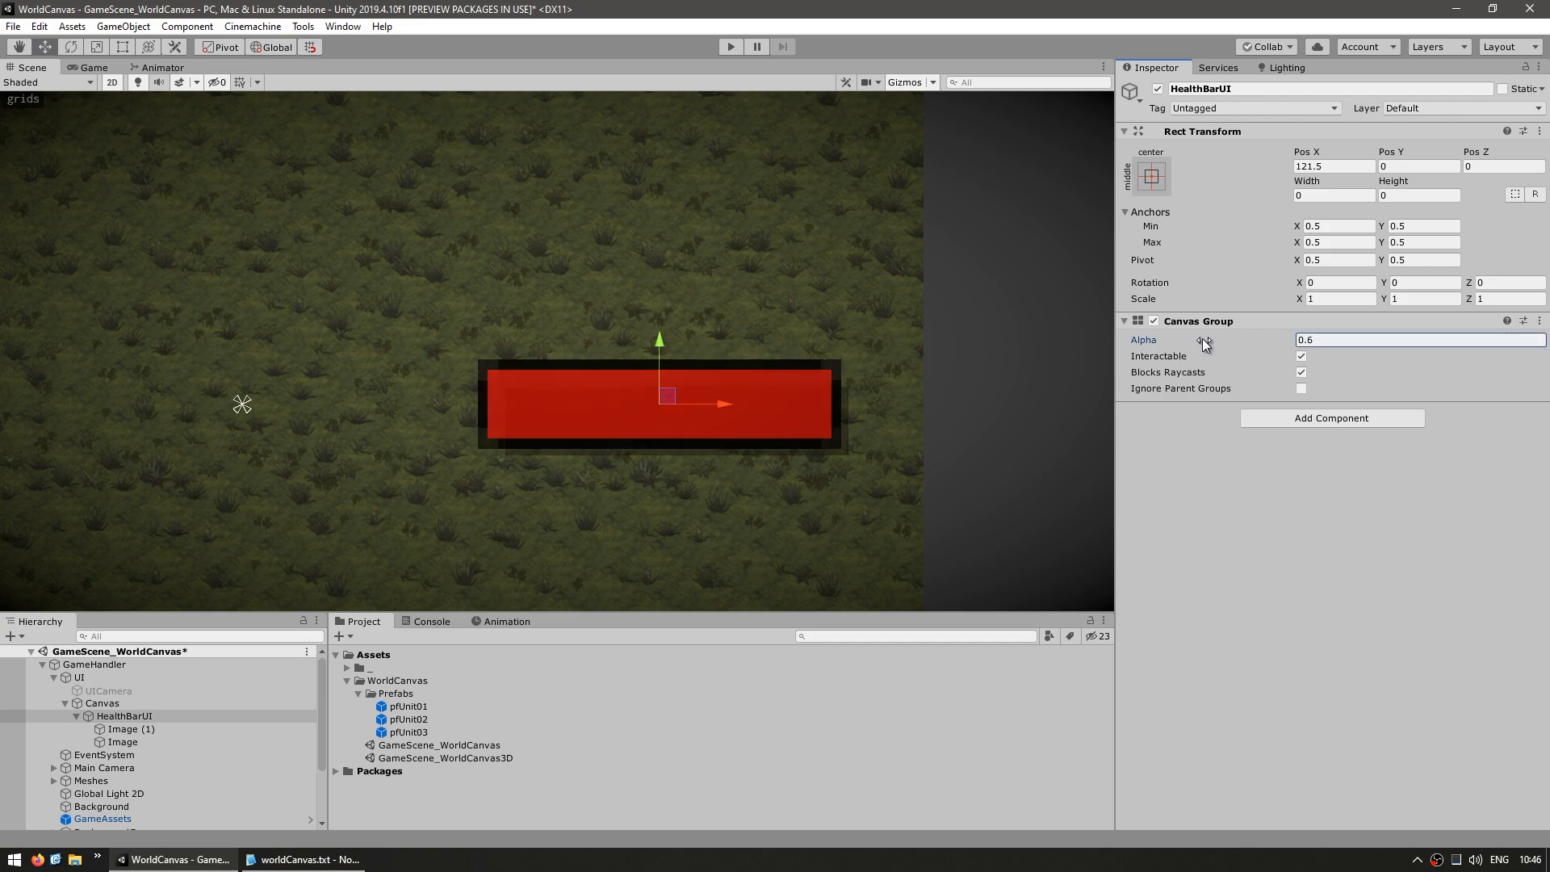
{"action": "left_click", "coordinate": [1322, 339]}
{"action": "type", "text": "0.3"}
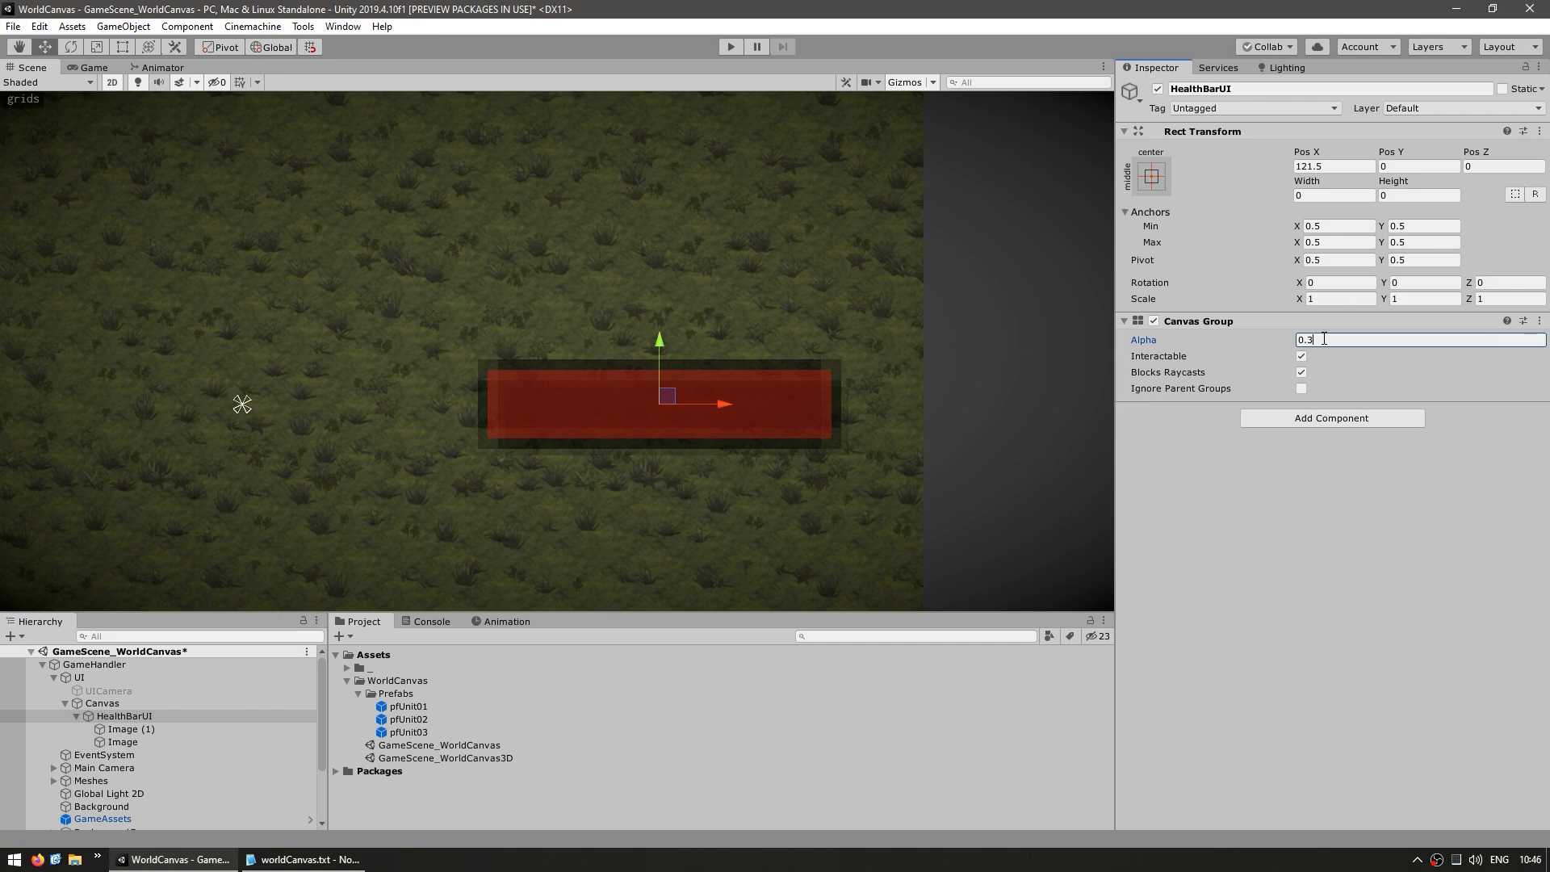
{"action": "left_click_drag", "start_coordinate": [1298, 334], "coordinate": [1337, 633]}
{"action": "type", "text": "1"}
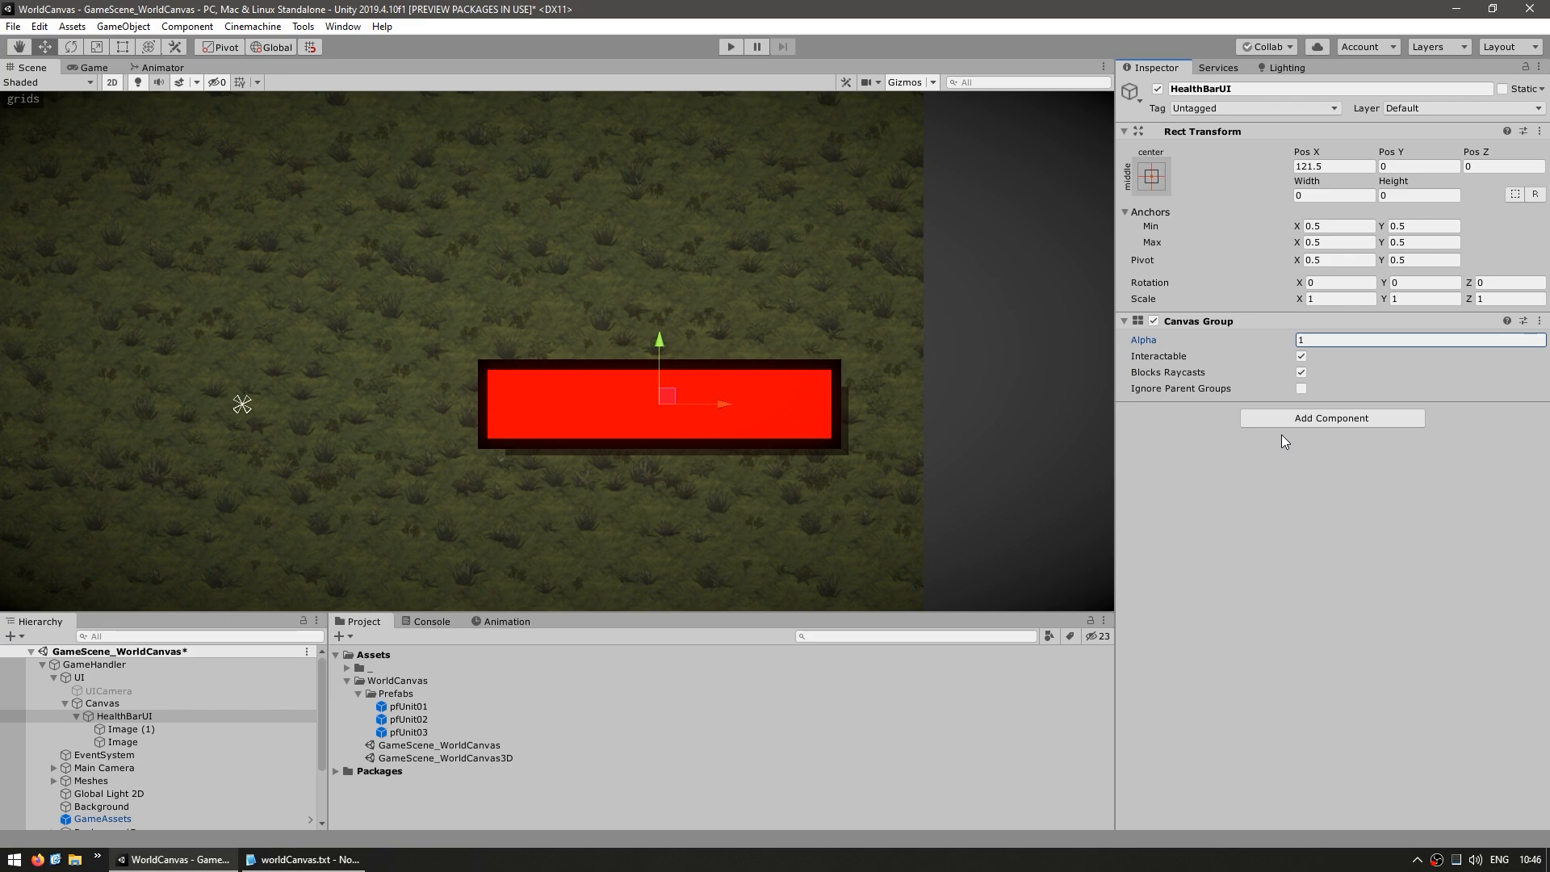
Change the Canvas render mode to World Space and check the result in the Game view
{"action": "left_click", "coordinate": [103, 703]}
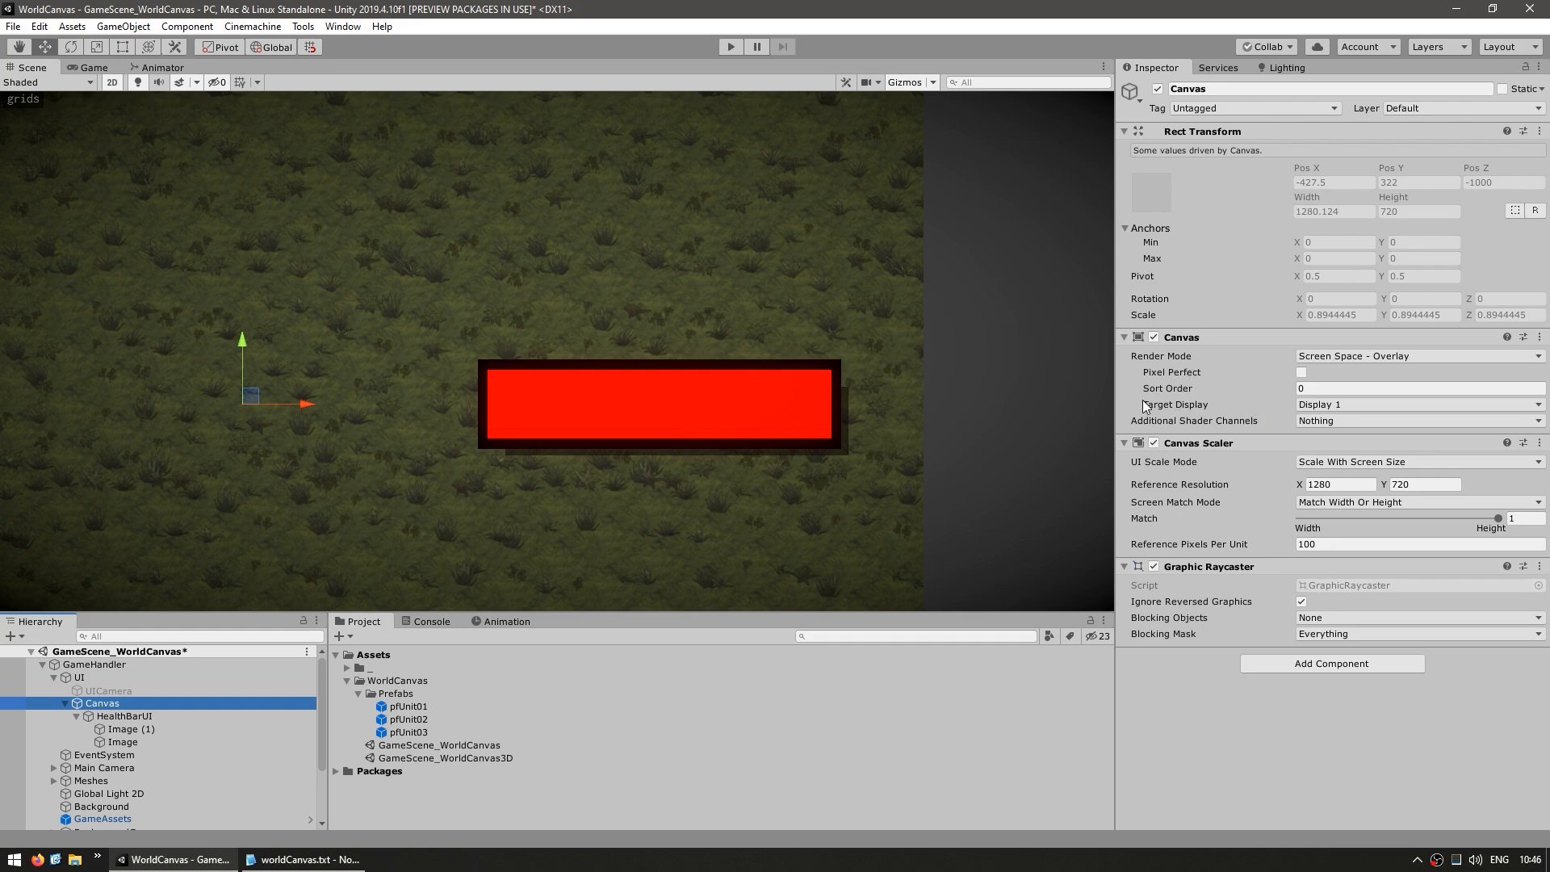
{"action": "left_click", "coordinate": [1180, 356]}
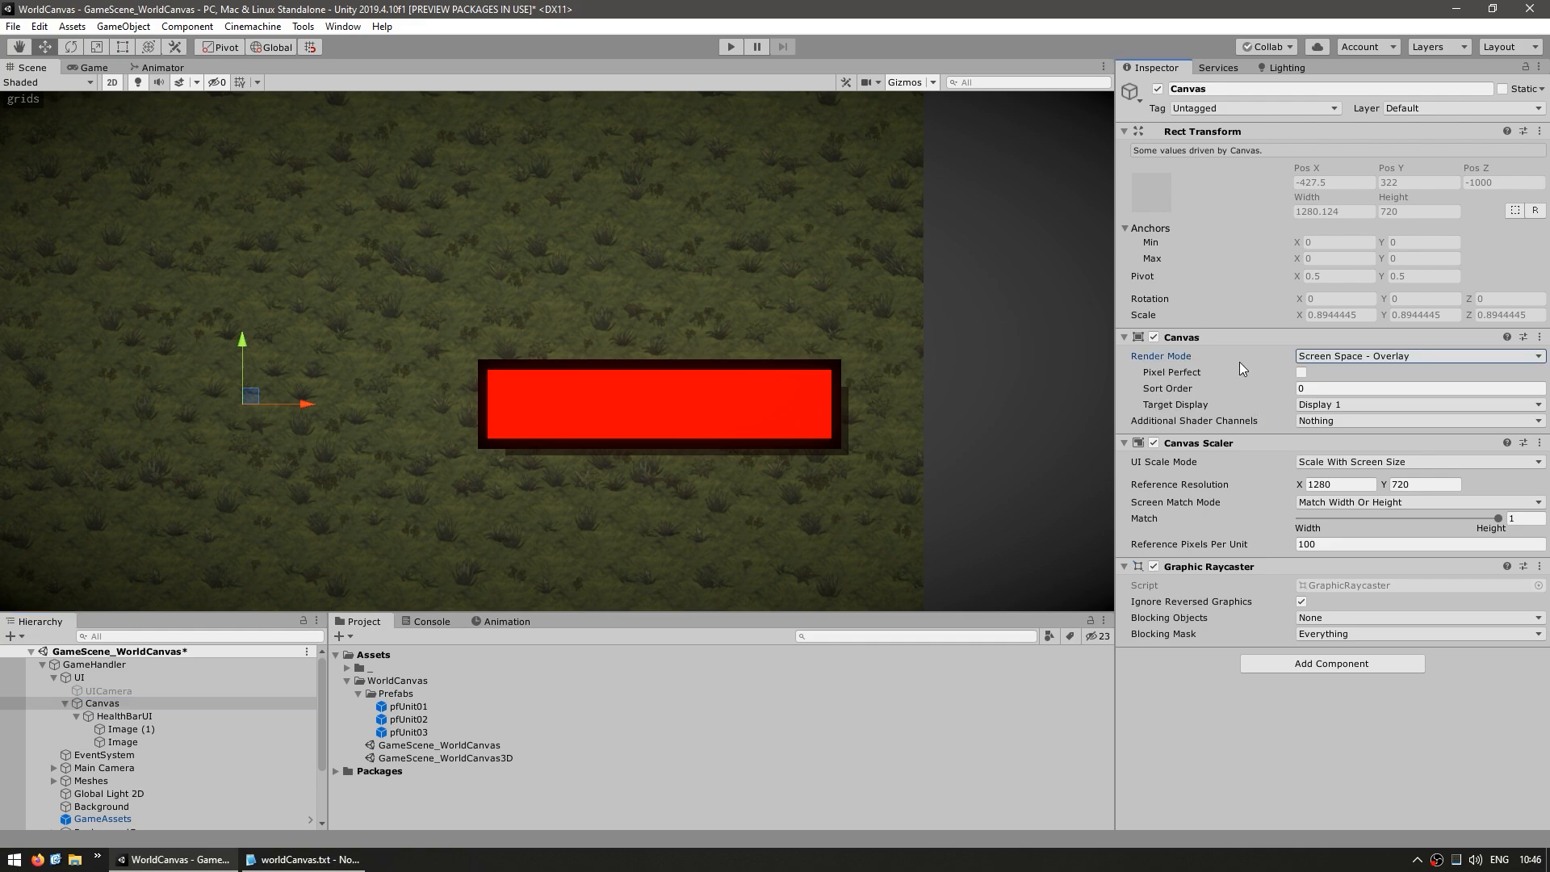
{"action": "left_click", "coordinate": [1344, 357]}
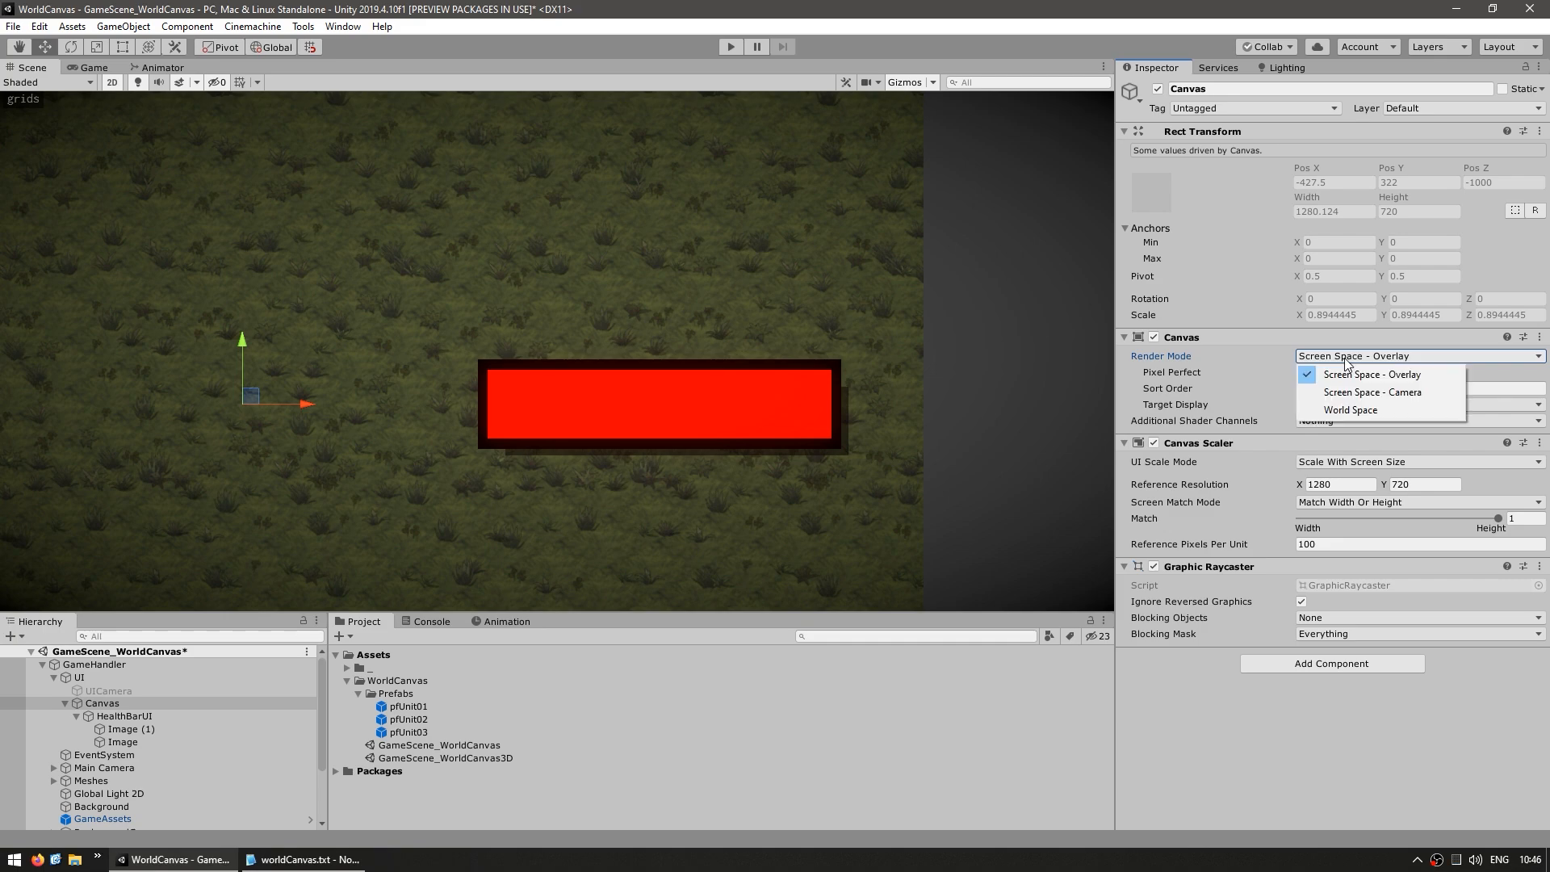
{"action": "left_click", "coordinate": [1344, 410]}
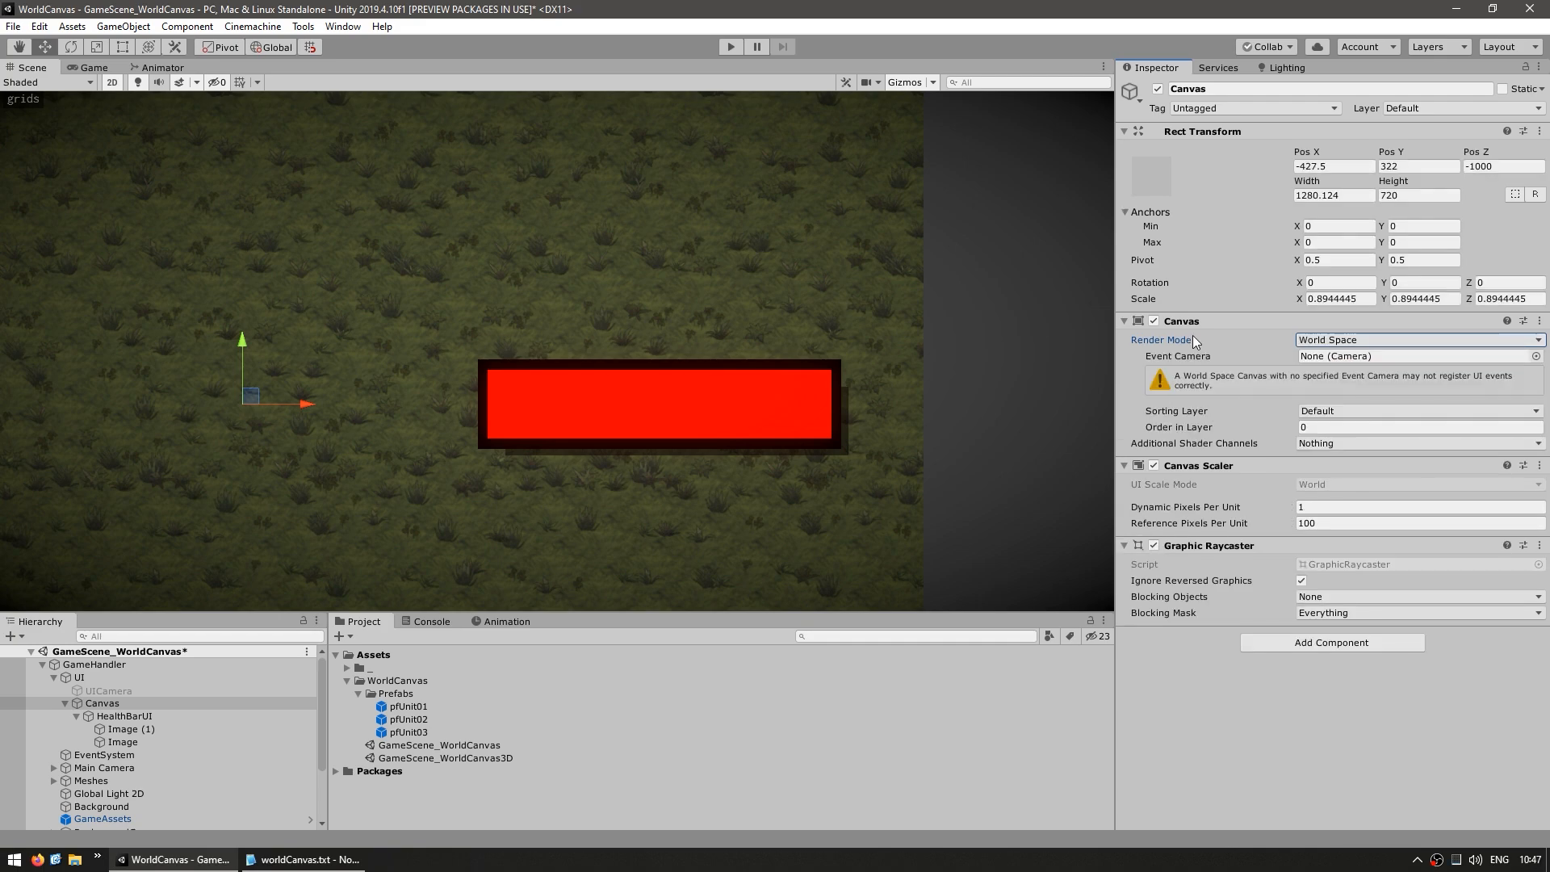
{"action": "left_click", "coordinate": [84, 69]}
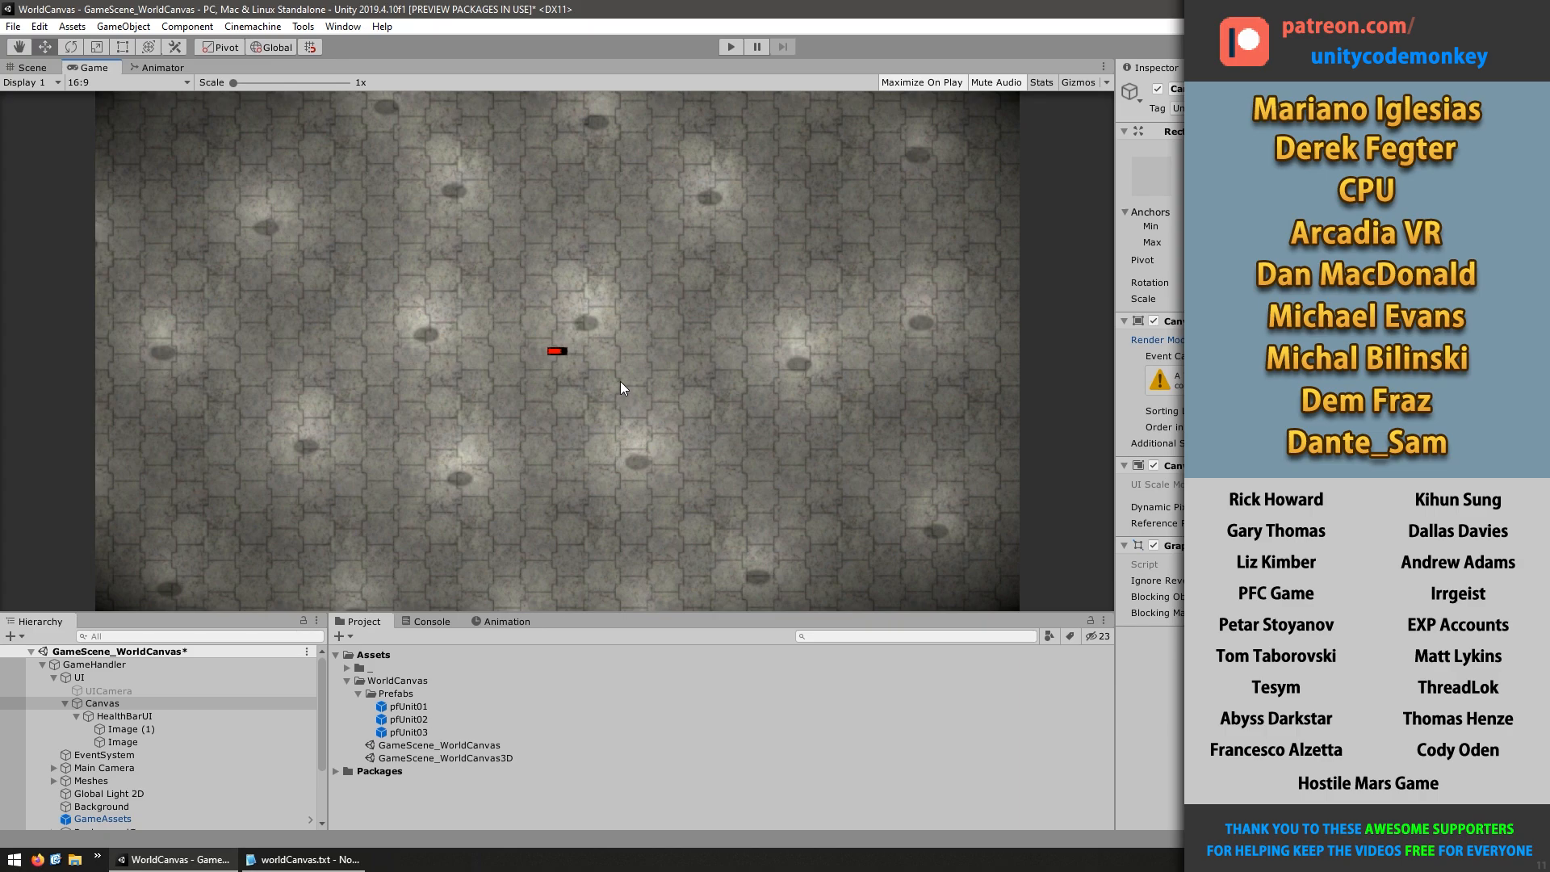
{"action": "left_click", "coordinate": [32, 67]}
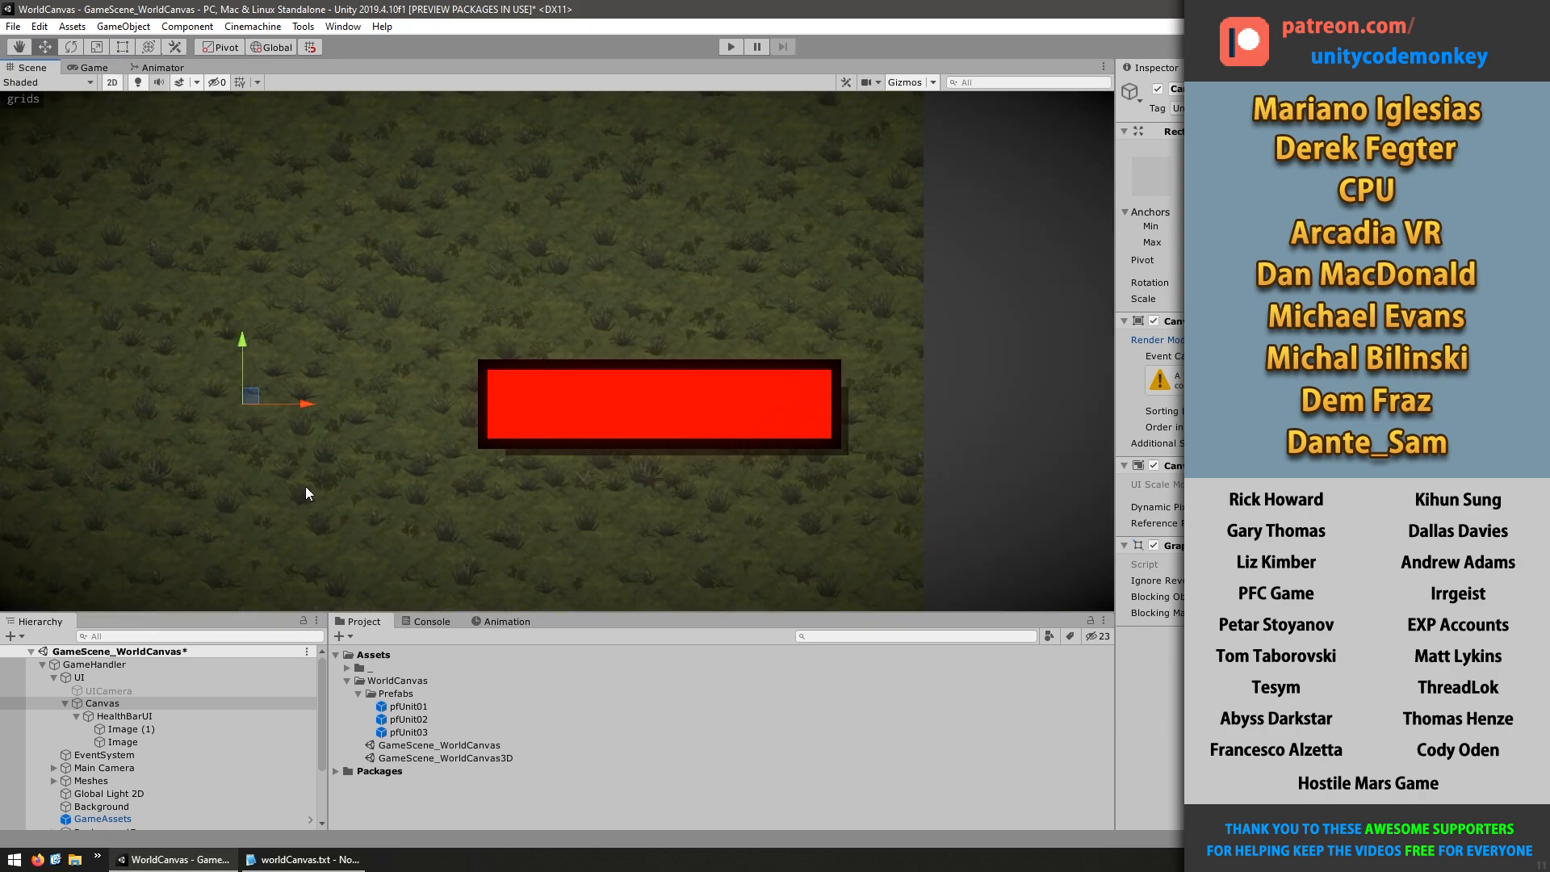
Set the Canvas position to 0, 0, 0
{"action": "scroll", "coordinate": [305, 486], "scroll_direction": "down", "scroll_amount": 8}
{"action": "scroll", "coordinate": [463, 457], "scroll_direction": "down", "scroll_amount": 1}
{"action": "middle_click_drag", "start_coordinate": [242, 574], "coordinate": [339, 477]}
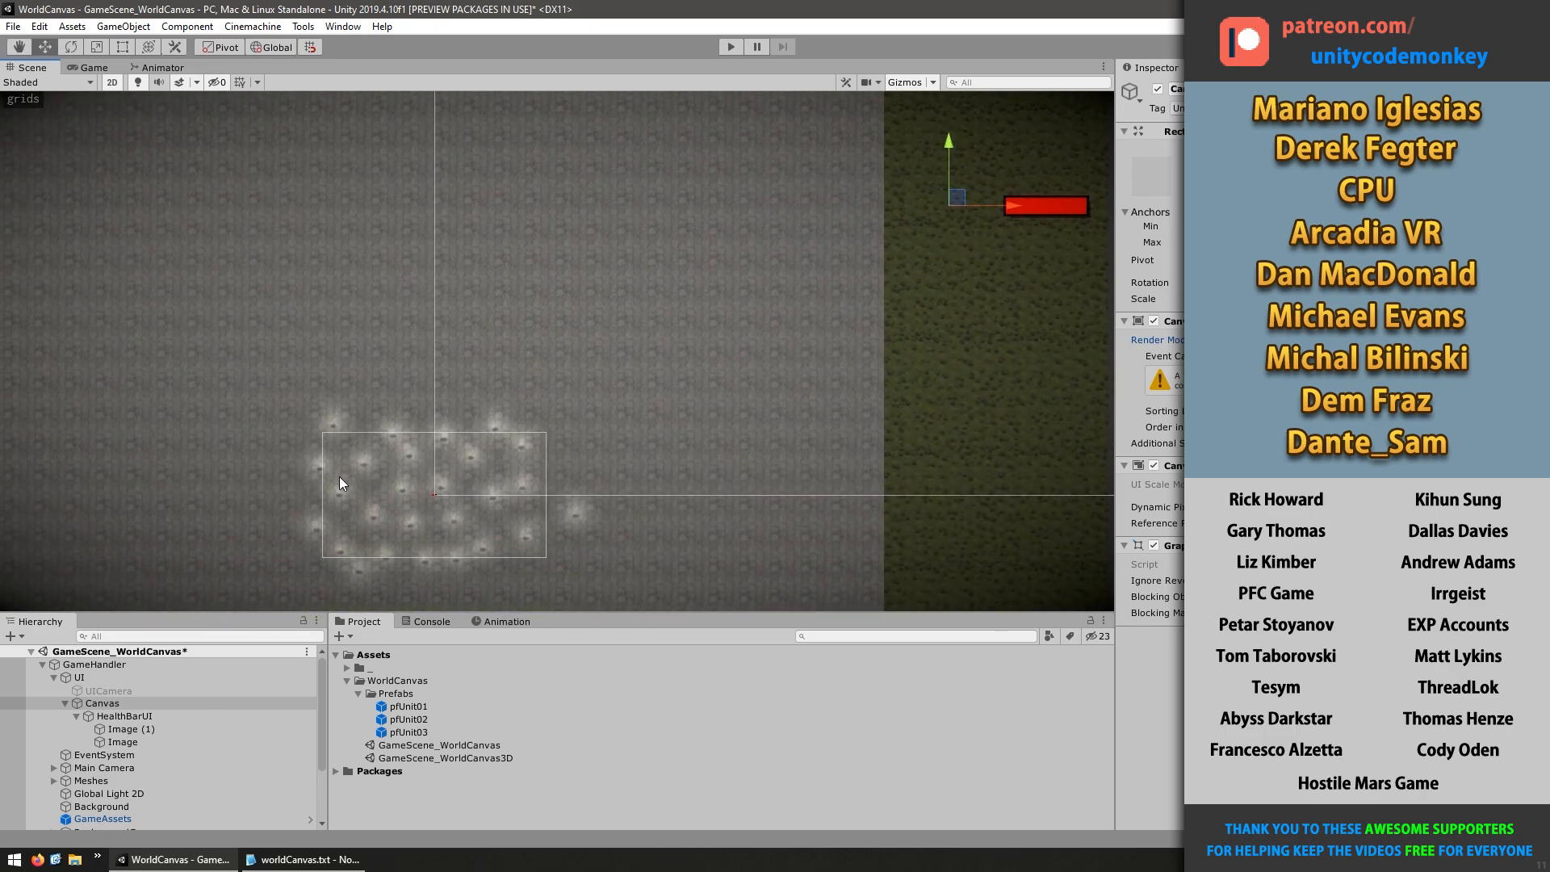
{"action": "middle_click_drag", "start_coordinate": [908, 333], "coordinate": [792, 381]}
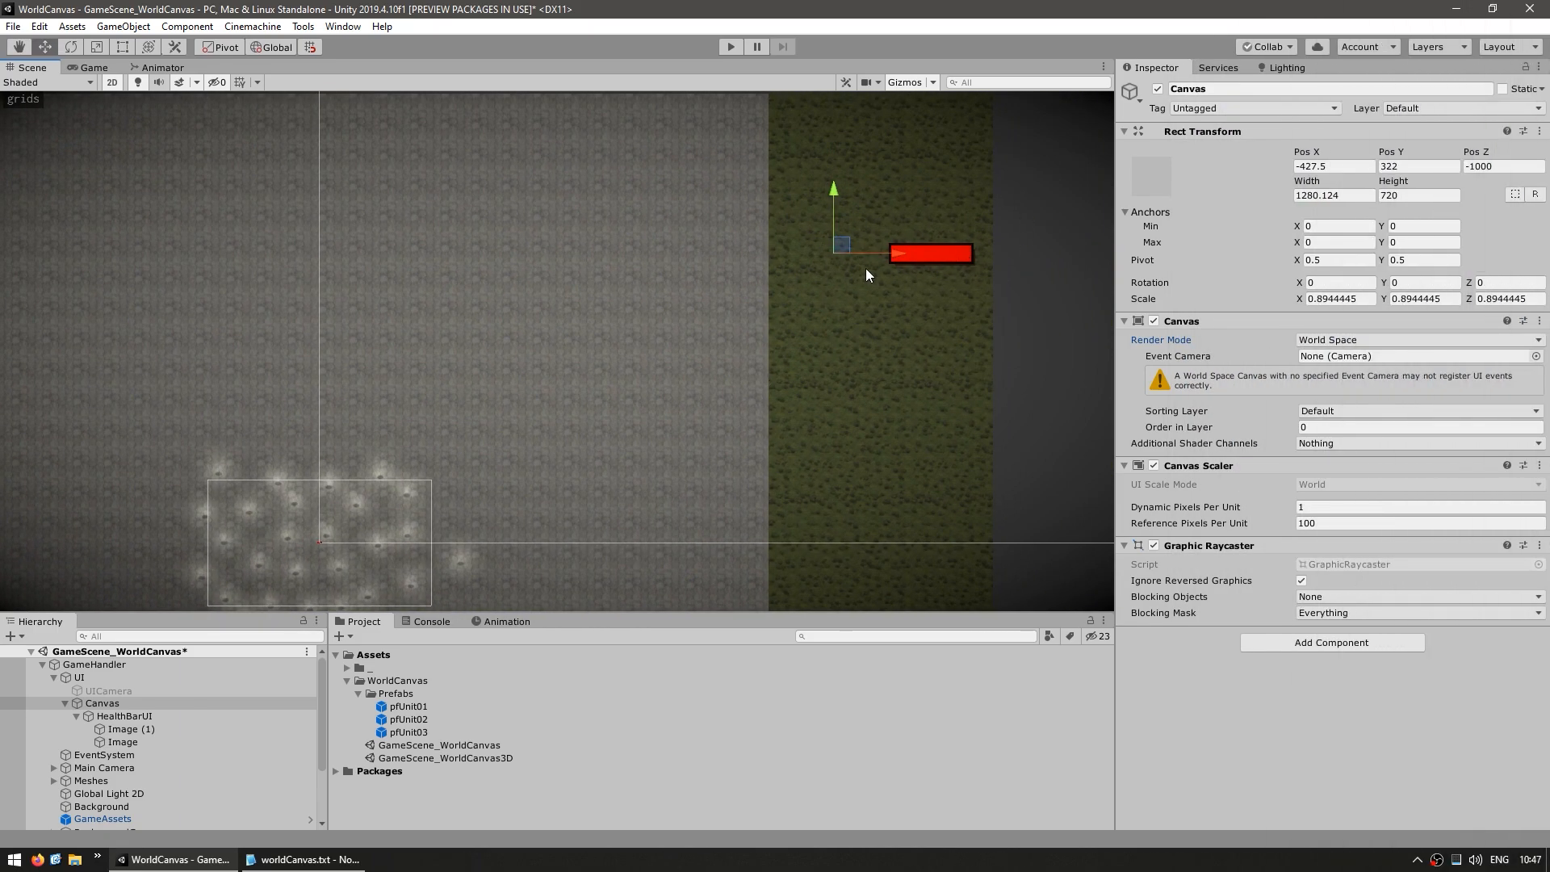
{"action": "scroll", "coordinate": [691, 409], "scroll_direction": "down", "scroll_amount": 7}
{"action": "middle_click_drag", "start_coordinate": [862, 268], "coordinate": [700, 313]}
{"action": "left_click", "coordinate": [1329, 166]}
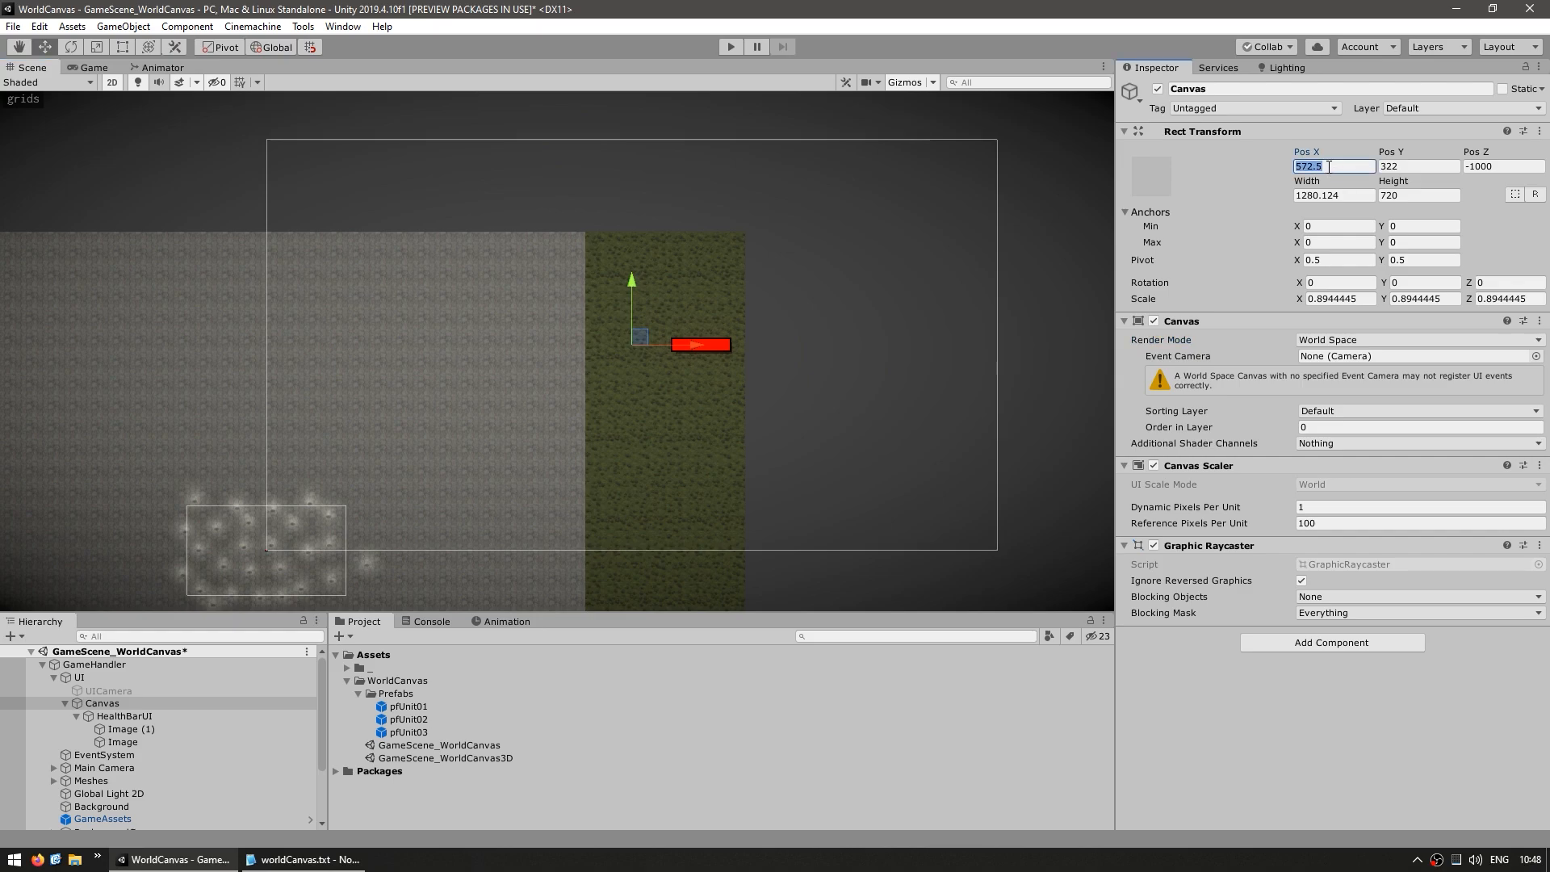
{"action": "type", "text": "0"}
{"action": "key", "text": "Tab"}
{"action": "type", "text": "0"}
{"action": "key", "text": "Tab"}
{"action": "type", "text": "0"}
{"action": "middle_click_drag", "start_coordinate": [440, 501], "coordinate": [817, 338]}
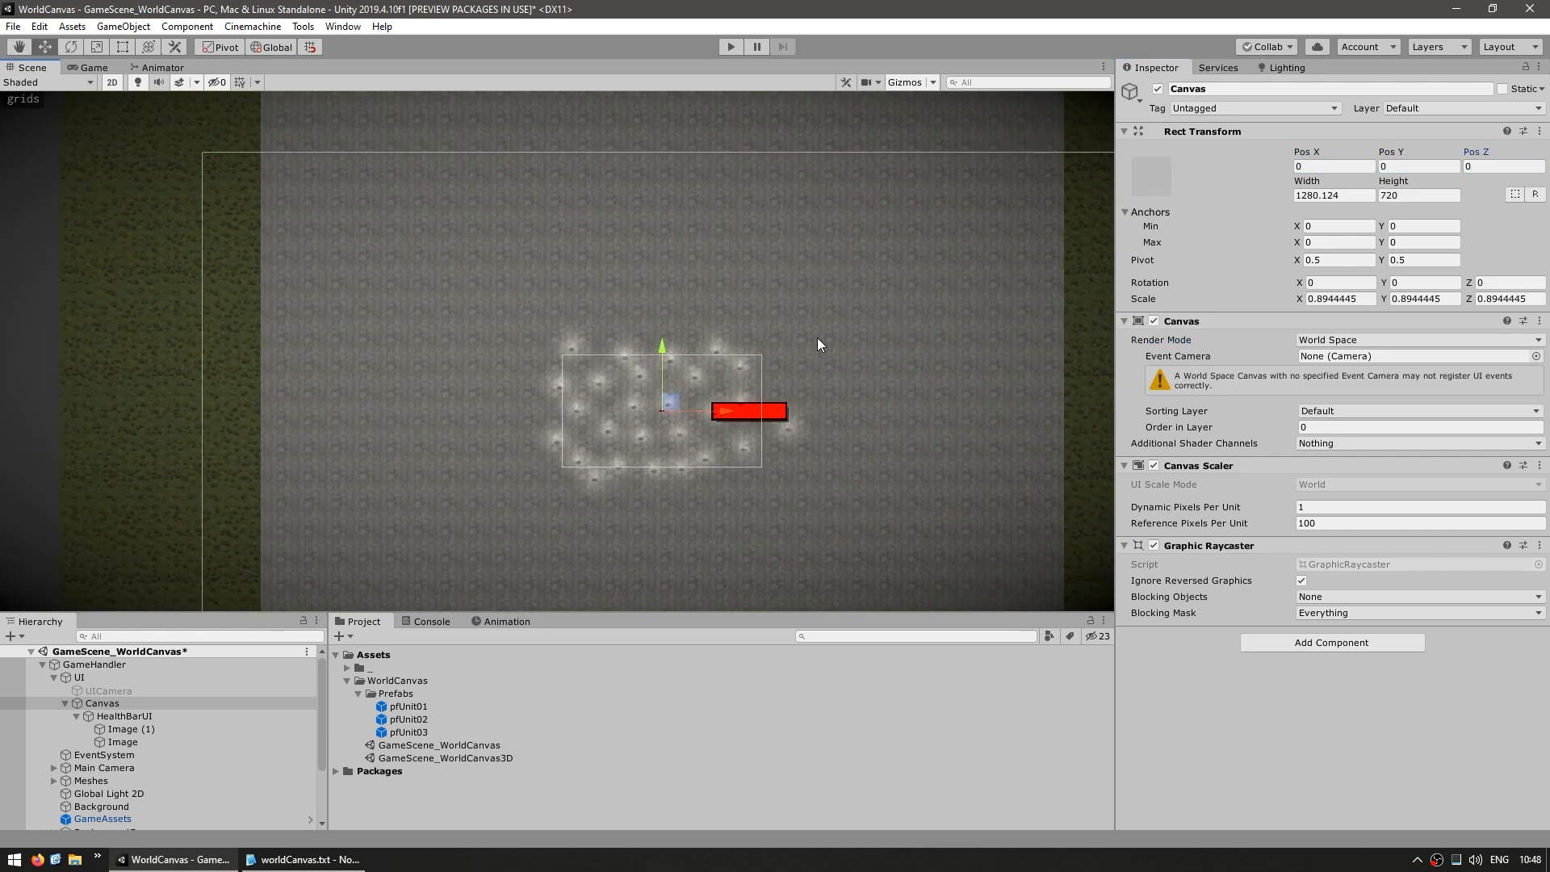
{"action": "scroll", "coordinate": [711, 345], "scroll_direction": "up", "scroll_amount": 1}
{"action": "scroll", "coordinate": [710, 345], "scroll_direction": "up", "scroll_amount": 2}
Remove the Canvas Scaler component from the Canvas and set its scale to 1, 1, 1
{"action": "right_click", "coordinate": [1195, 467]}
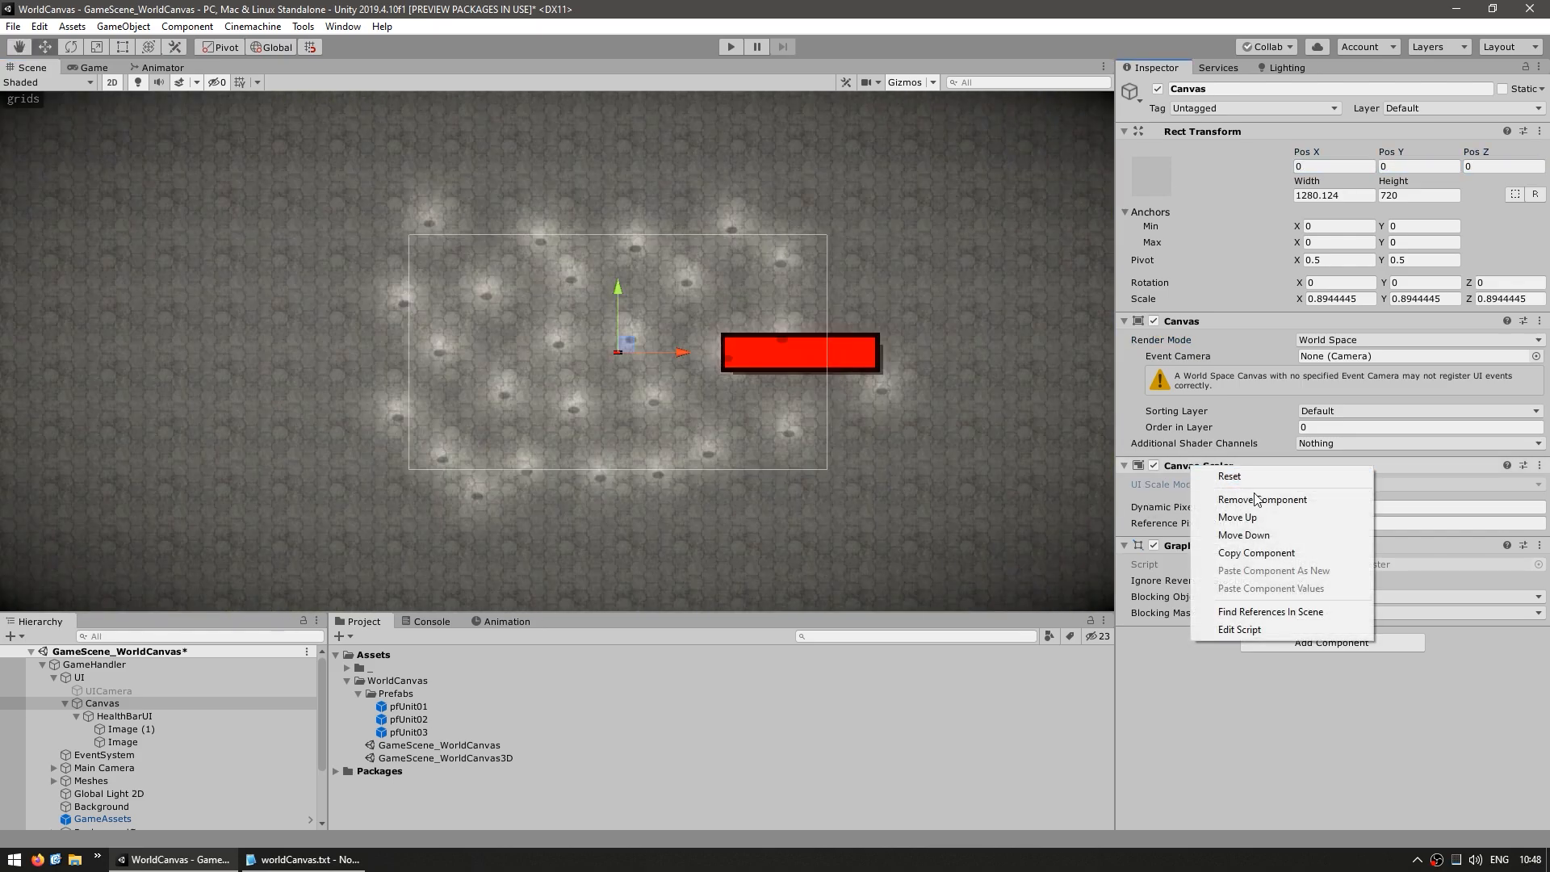
{"action": "left_click", "coordinate": [1259, 500]}
{"action": "left_click", "coordinate": [1339, 298]}
{"action": "type", "text": "1"}
{"action": "key", "text": "Tab"}
{"action": "type", "text": "1"}
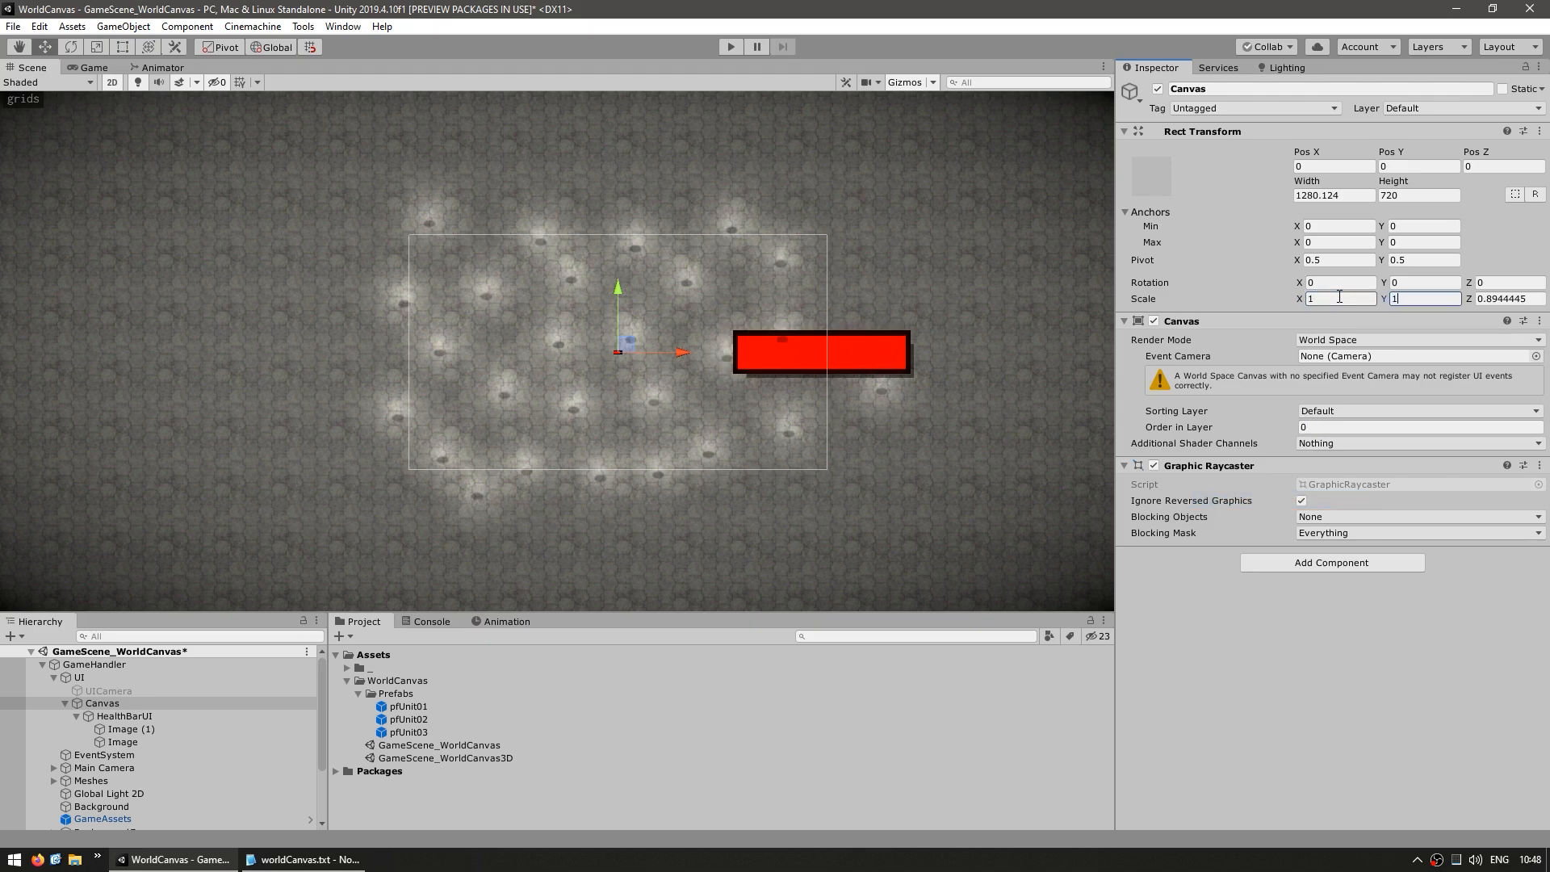
{"action": "key", "text": "Tab"}
{"action": "type", "text": "1"}
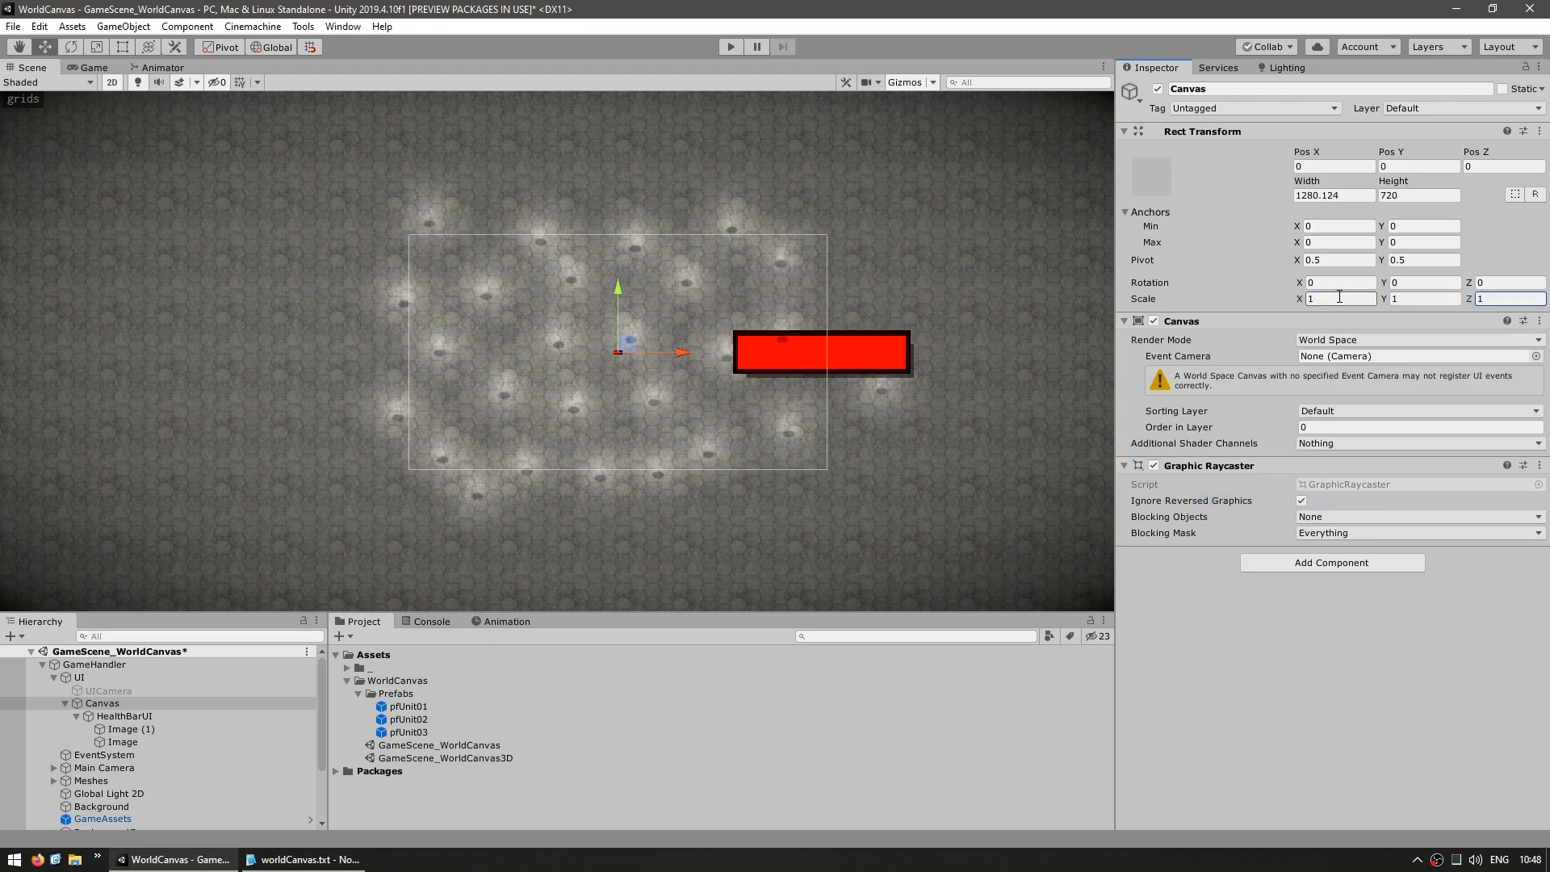
Set the Canvas width and height to 0 and check the bar's size in the Game view
{"action": "left_click", "coordinate": [1351, 195]}
{"action": "type", "text": "0"}
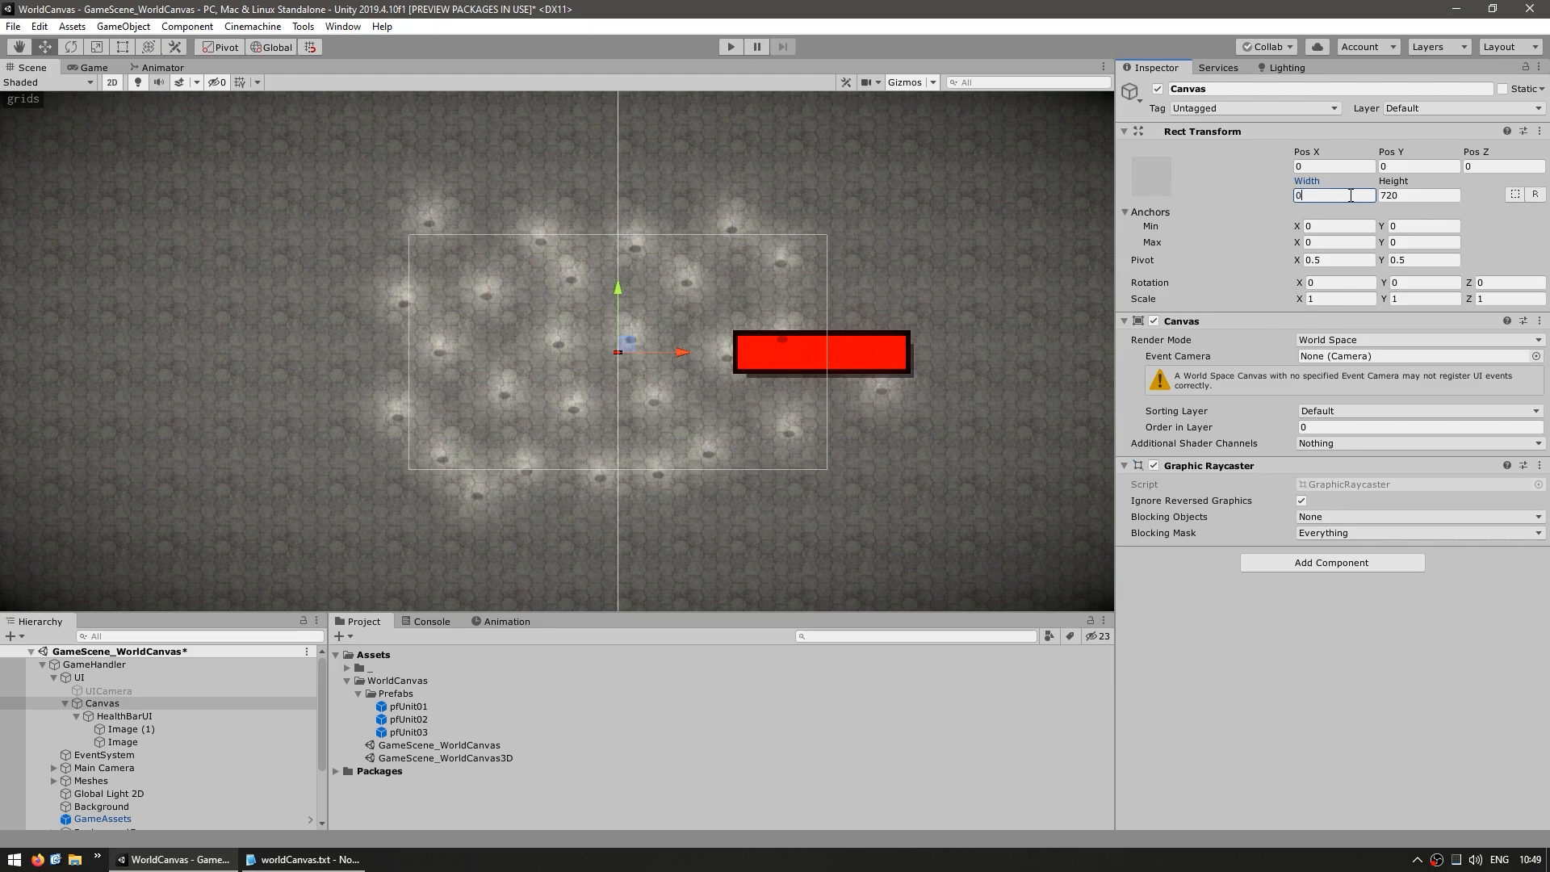
{"action": "key", "text": "Tab"}
{"action": "type", "text": "0"}
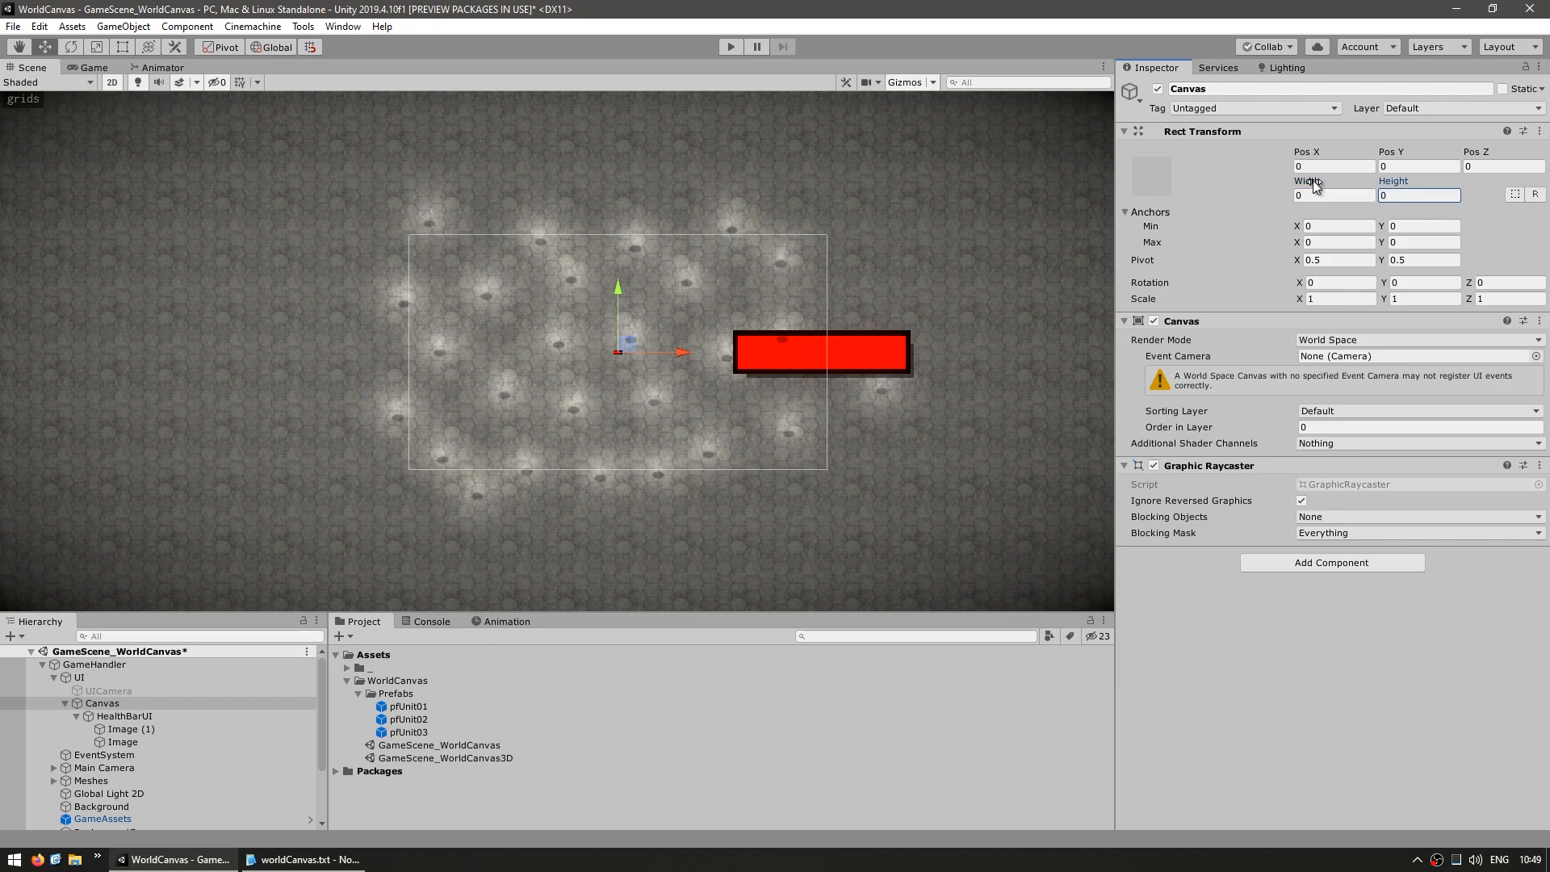
{"action": "middle_click_drag", "start_coordinate": [817, 315], "coordinate": [736, 316]}
{"action": "scroll", "coordinate": [736, 316], "scroll_direction": "down", "scroll_amount": 1}
{"action": "key", "text": "t"}
{"action": "left_click", "coordinate": [84, 64]}
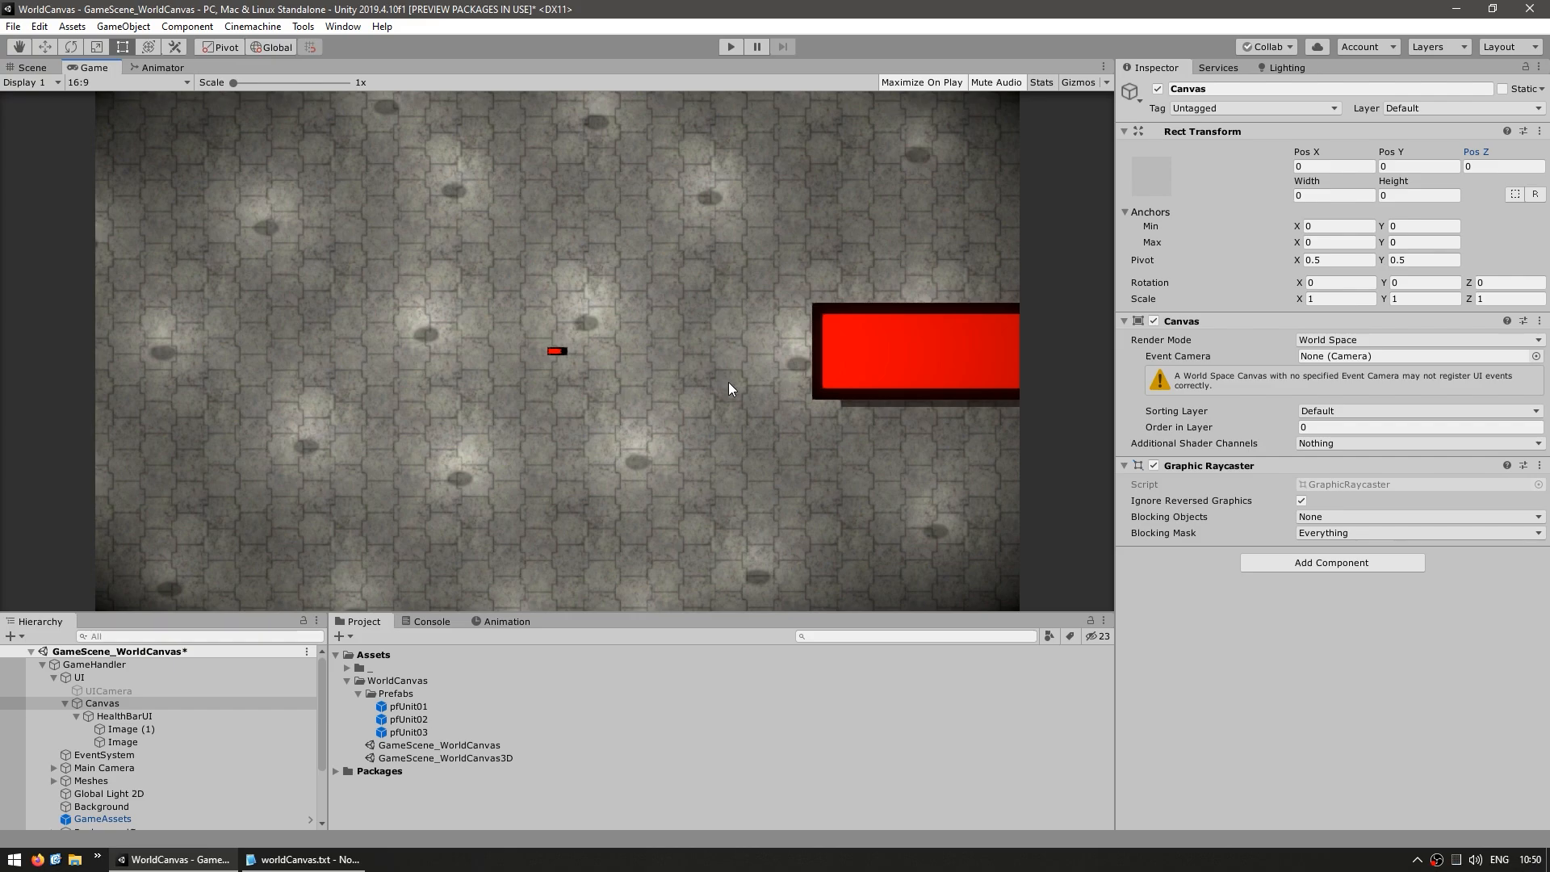
{"action": "left_click", "coordinate": [33, 67]}
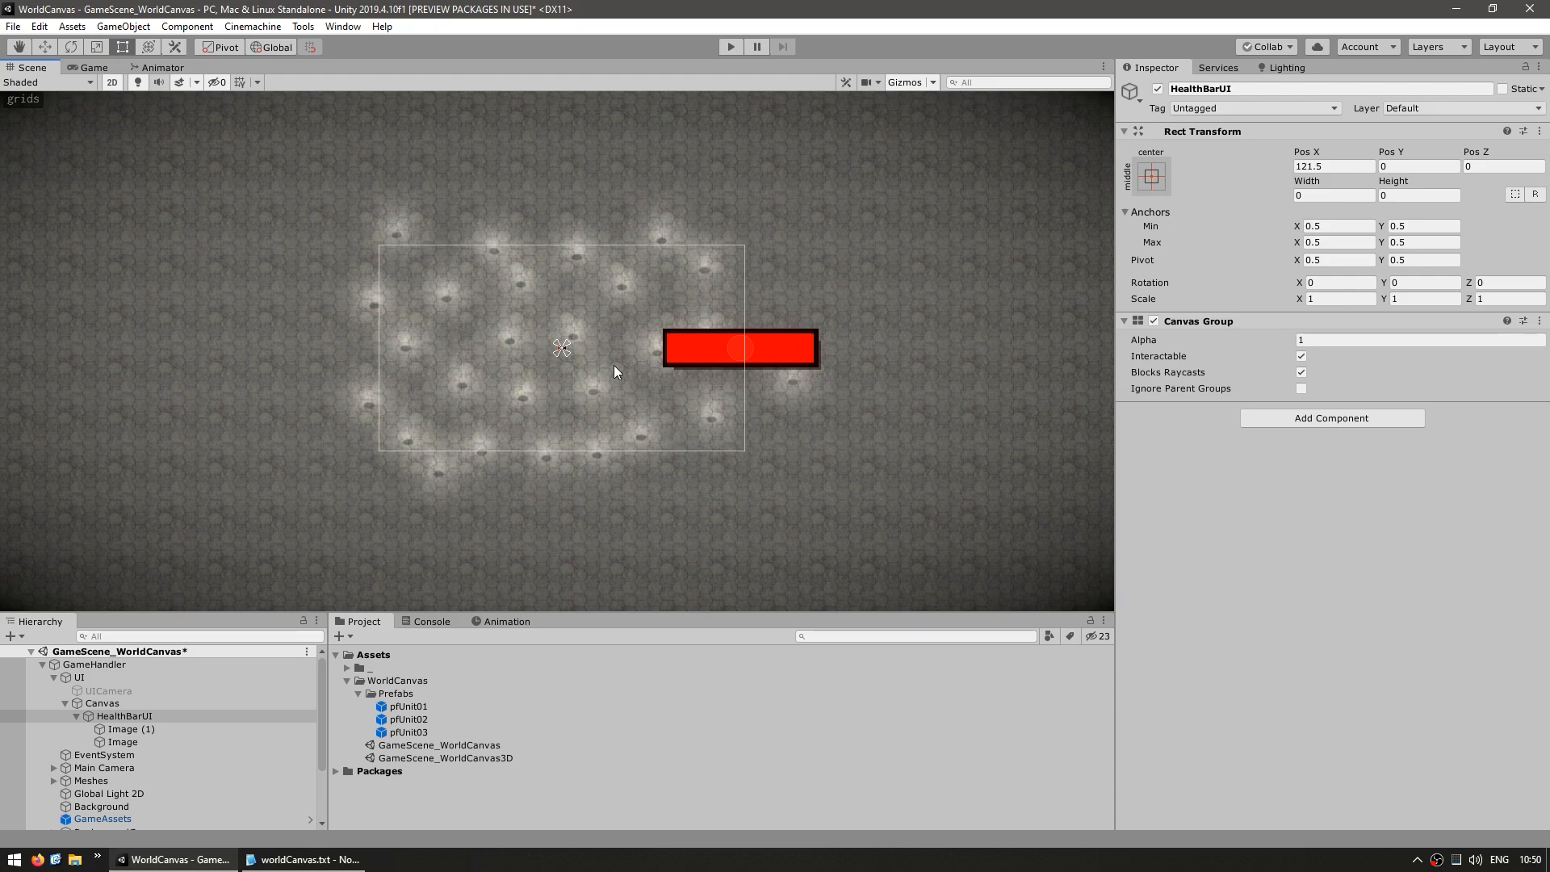
Resize both bar images under HealthBarUI to width 5 and height 1
{"action": "scroll", "coordinate": [607, 398], "scroll_direction": "up", "scroll_amount": 5}
{"action": "left_click", "coordinate": [130, 729]}
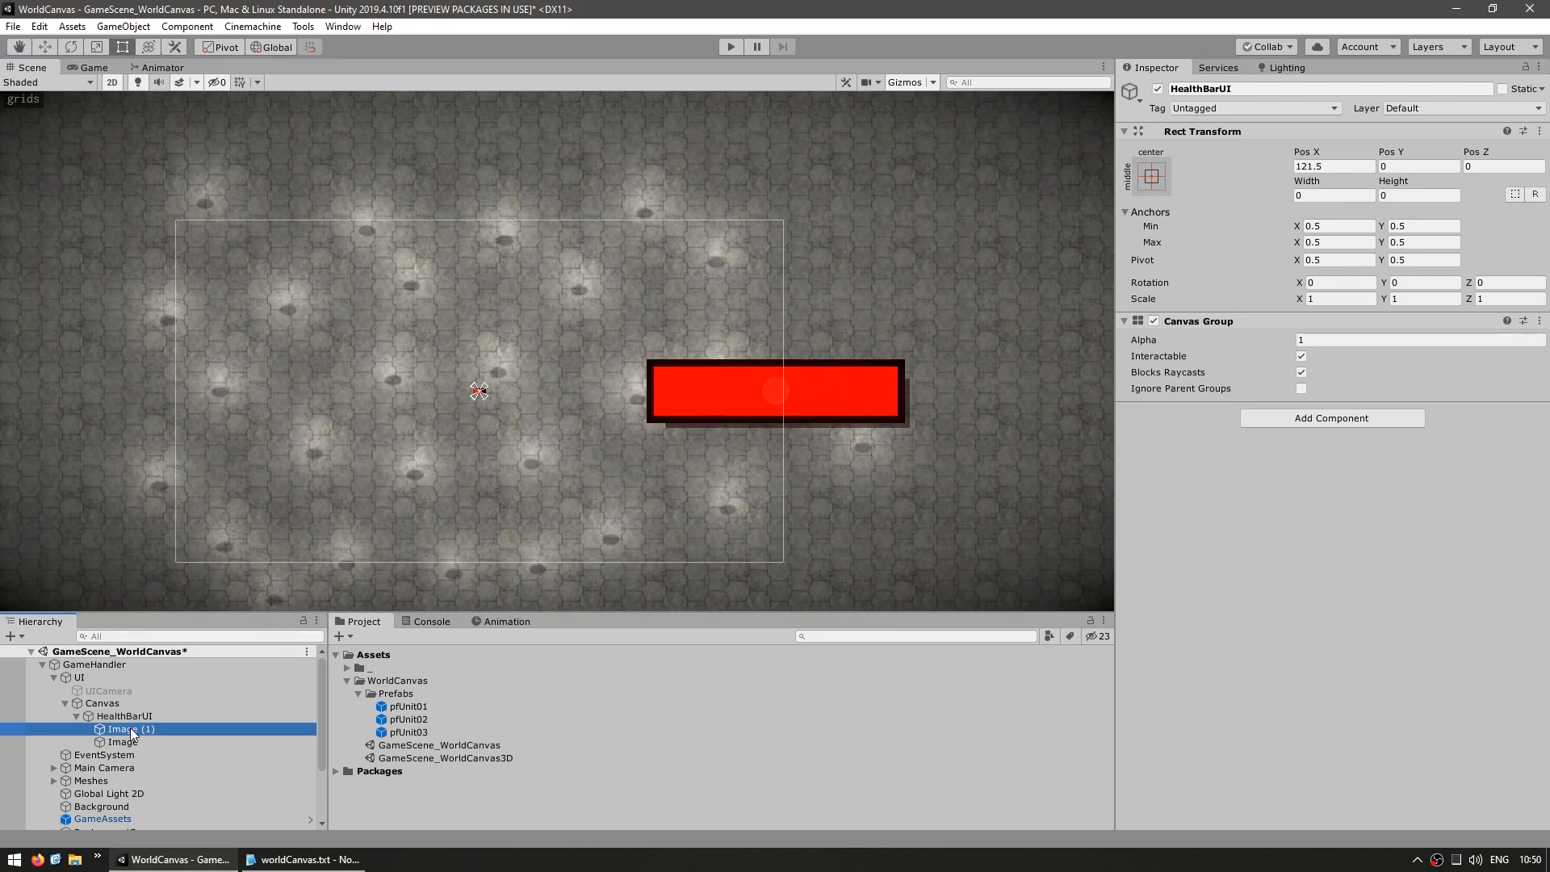
{"action": "left_click", "coordinate": [122, 742], "text": "shift"}
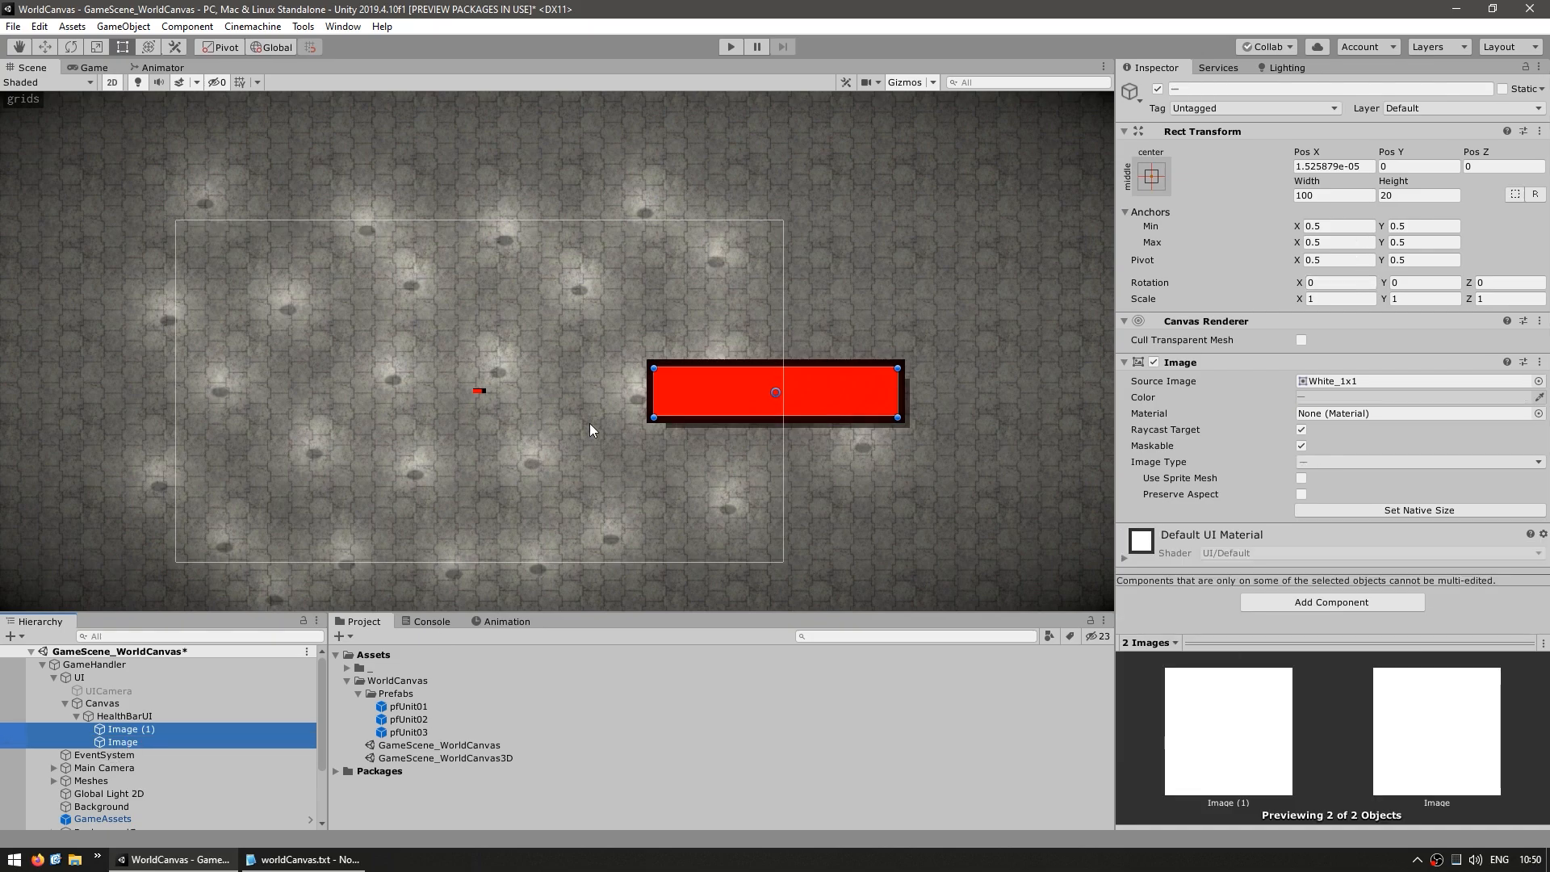
{"action": "type", "text": "5"}
{"action": "key", "text": "Tab"}
{"action": "type", "text": "1"}
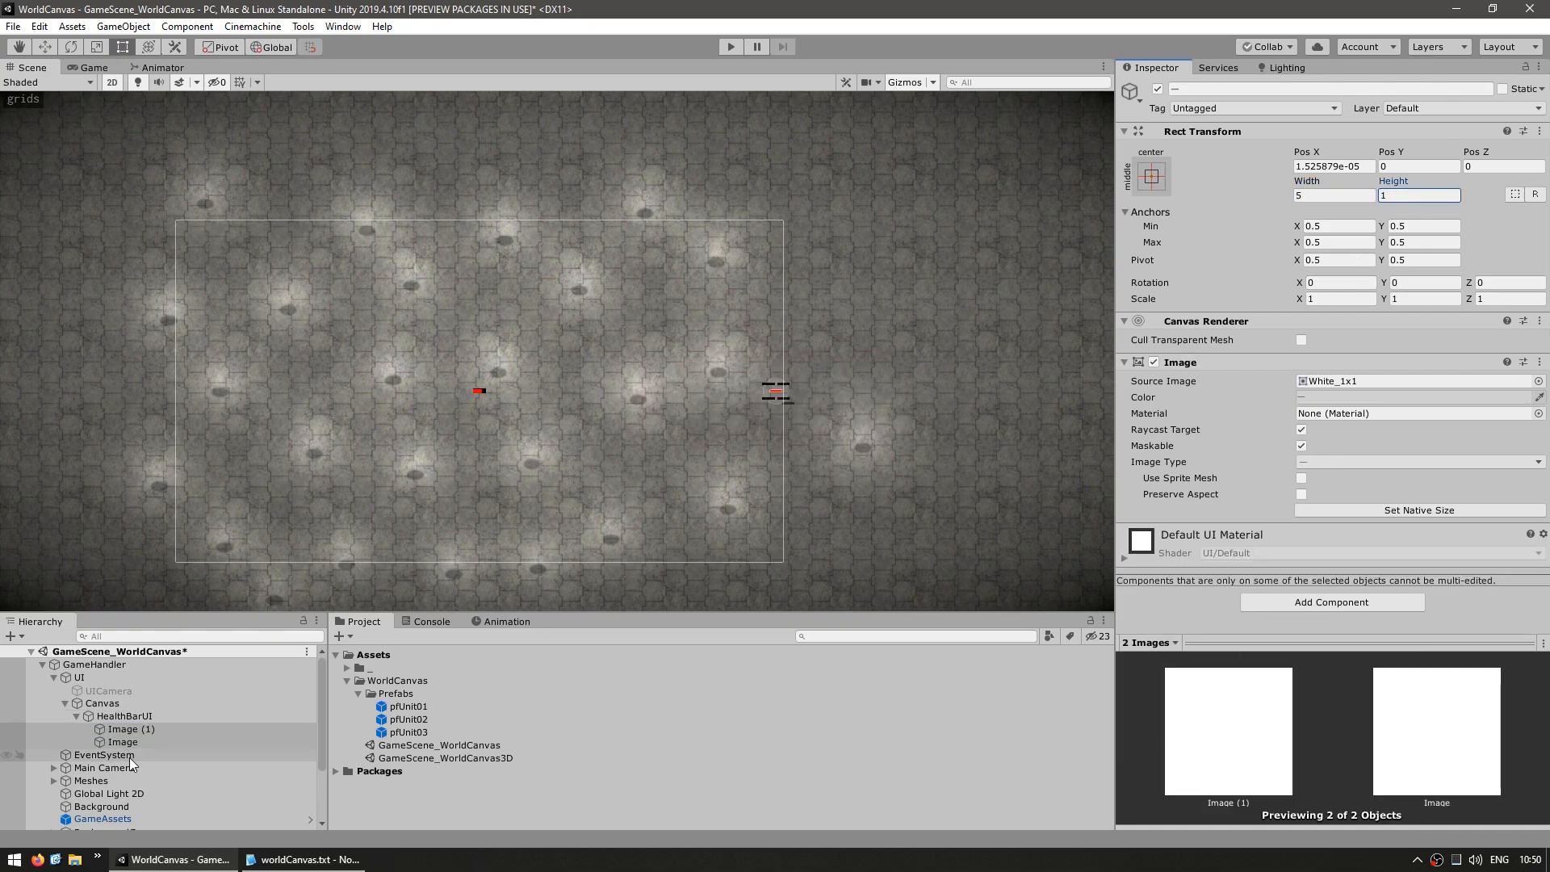
Set the background image's Outline effect distance to 0.2, 0.2 and remove the Shadow component from the red image
{"action": "left_click", "coordinate": [129, 716]}
{"action": "key", "text": "Down"}
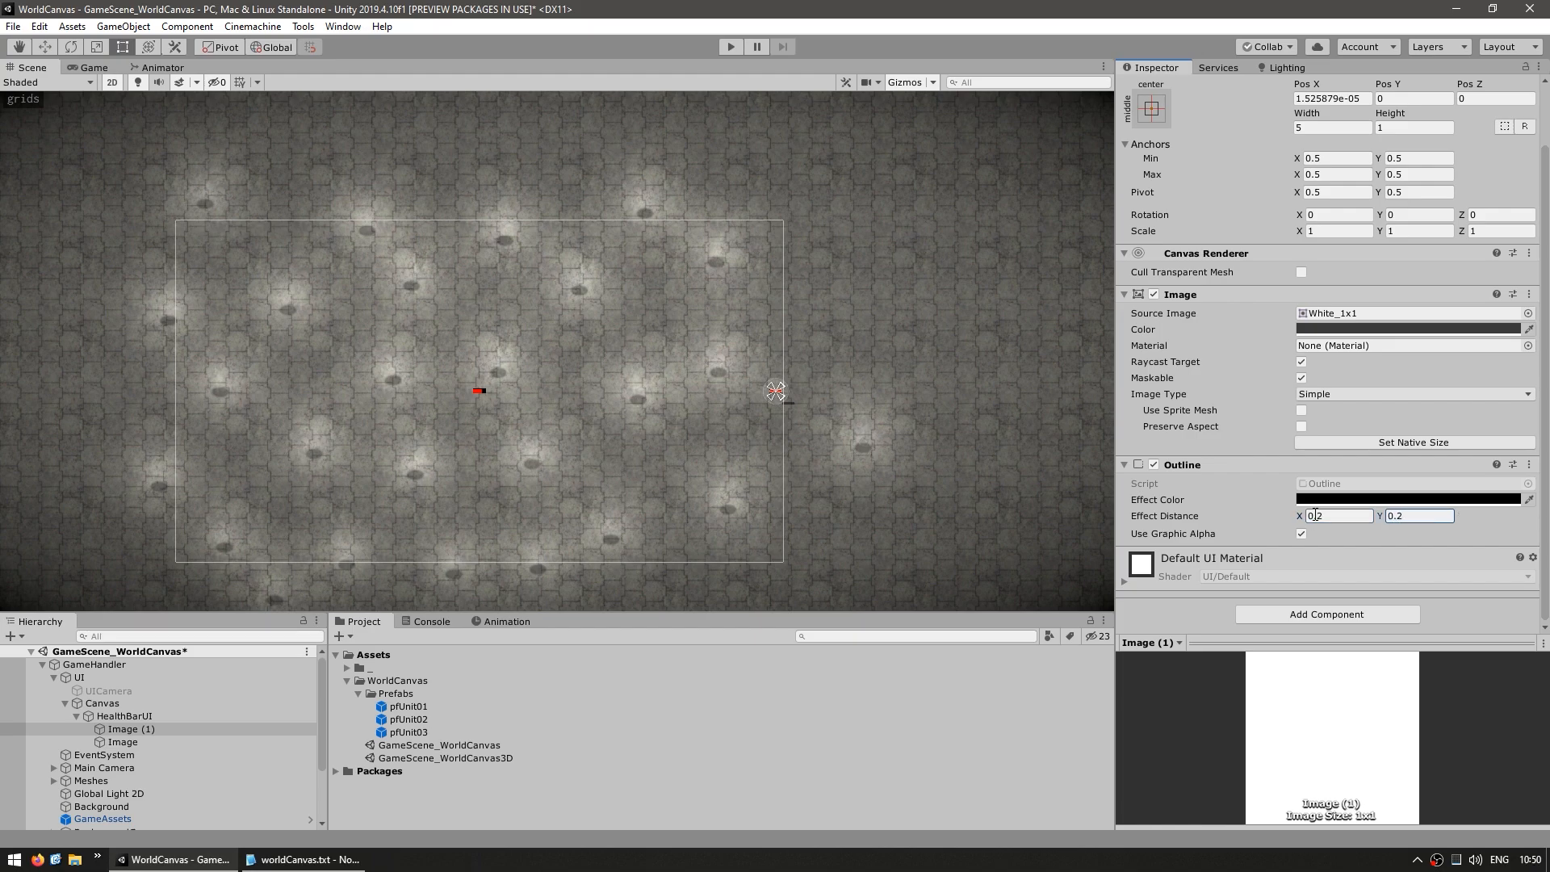
{"action": "left_click", "coordinate": [144, 741]}
{"action": "right_click", "coordinate": [1187, 495]}
{"action": "left_click", "coordinate": [1245, 532]}
Move HealthBarUI beside the sprite-based bar, to about X 10.8, Y 0.4, and resize both bar images to width 6 and height 2
{"action": "left_click", "coordinate": [106, 717]}
{"action": "key", "text": "w"}
{"action": "scroll", "coordinate": [646, 361], "scroll_direction": "up", "scroll_amount": 6}
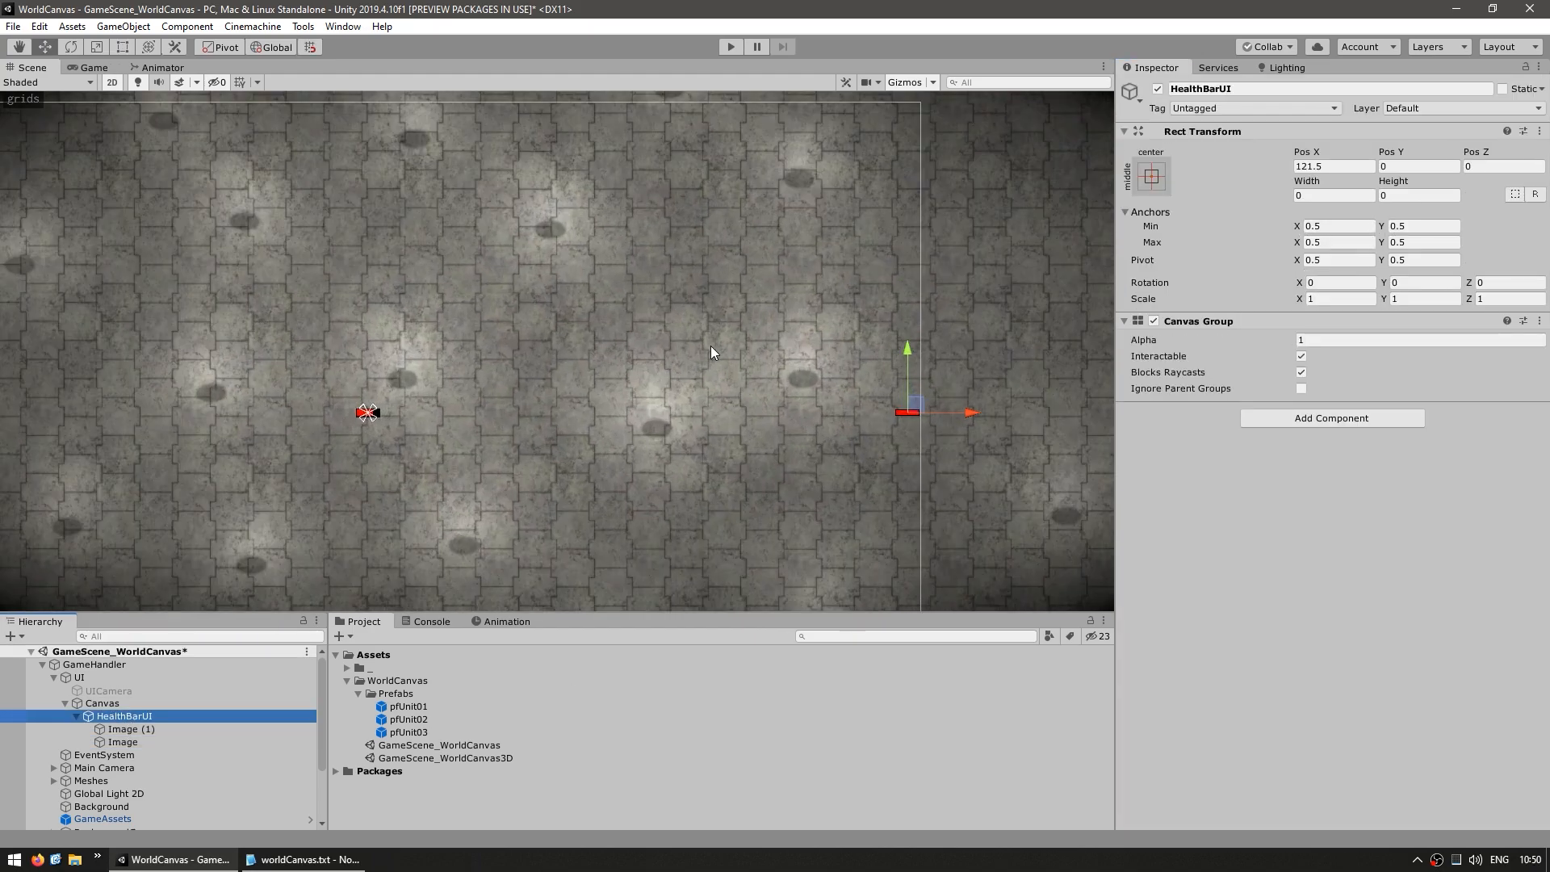
{"action": "left_click", "coordinate": [123, 728]}
{"action": "left_click", "coordinate": [122, 741], "text": "shift"}
{"action": "left_click", "coordinate": [1346, 196]}
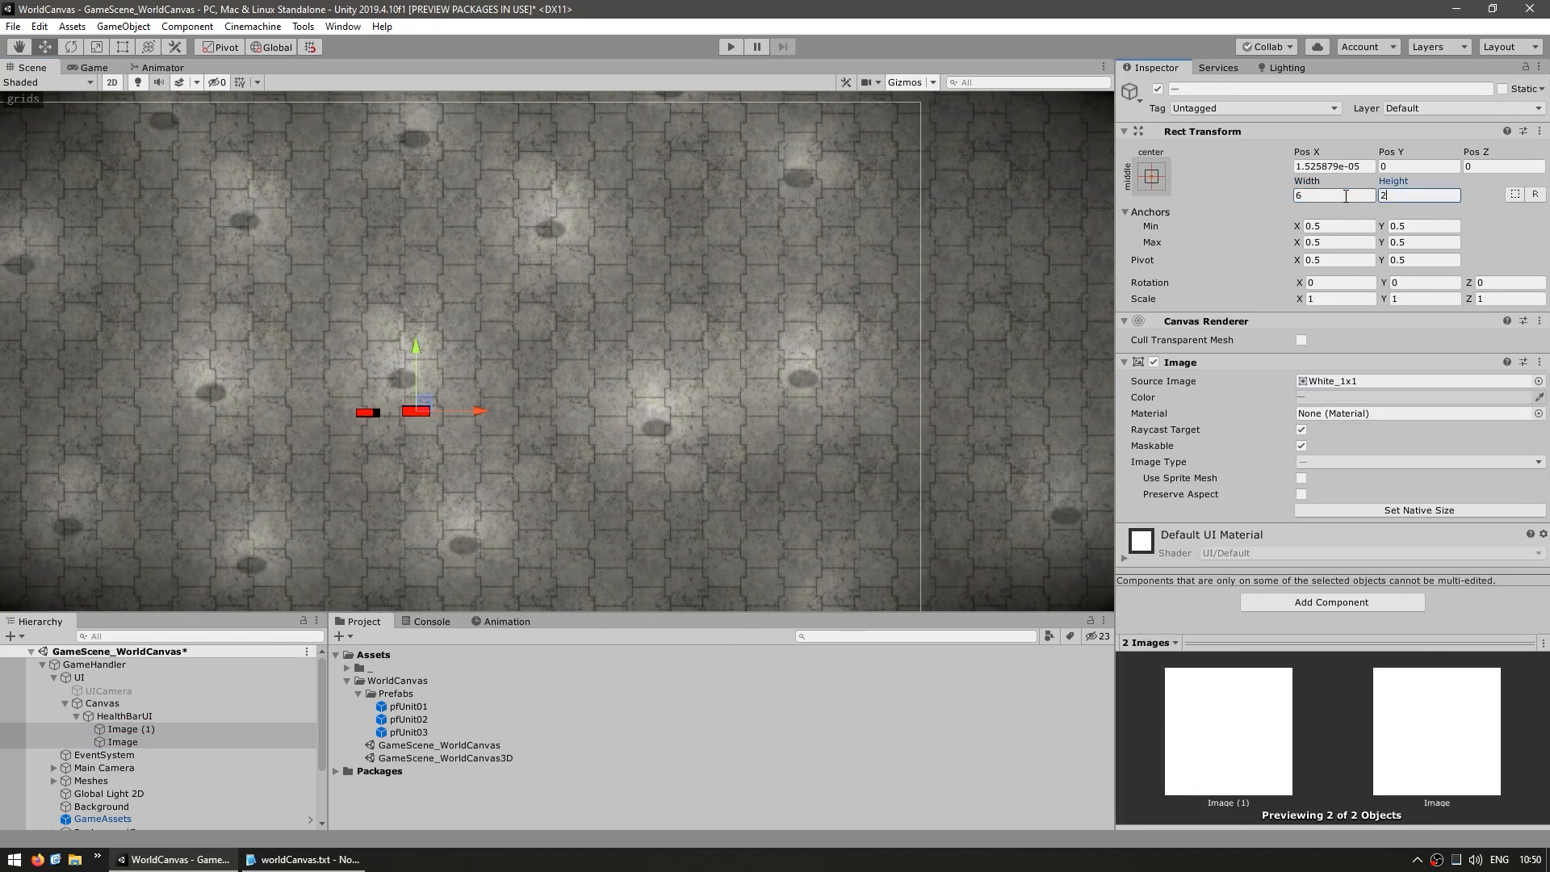
Set the background image's Outline effect distance to 0.5, 0.5 and lower the red image's fill amount
{"action": "left_click", "coordinate": [128, 729]}
{"action": "scroll", "coordinate": [347, 432], "scroll_direction": "up", "scroll_amount": 10}
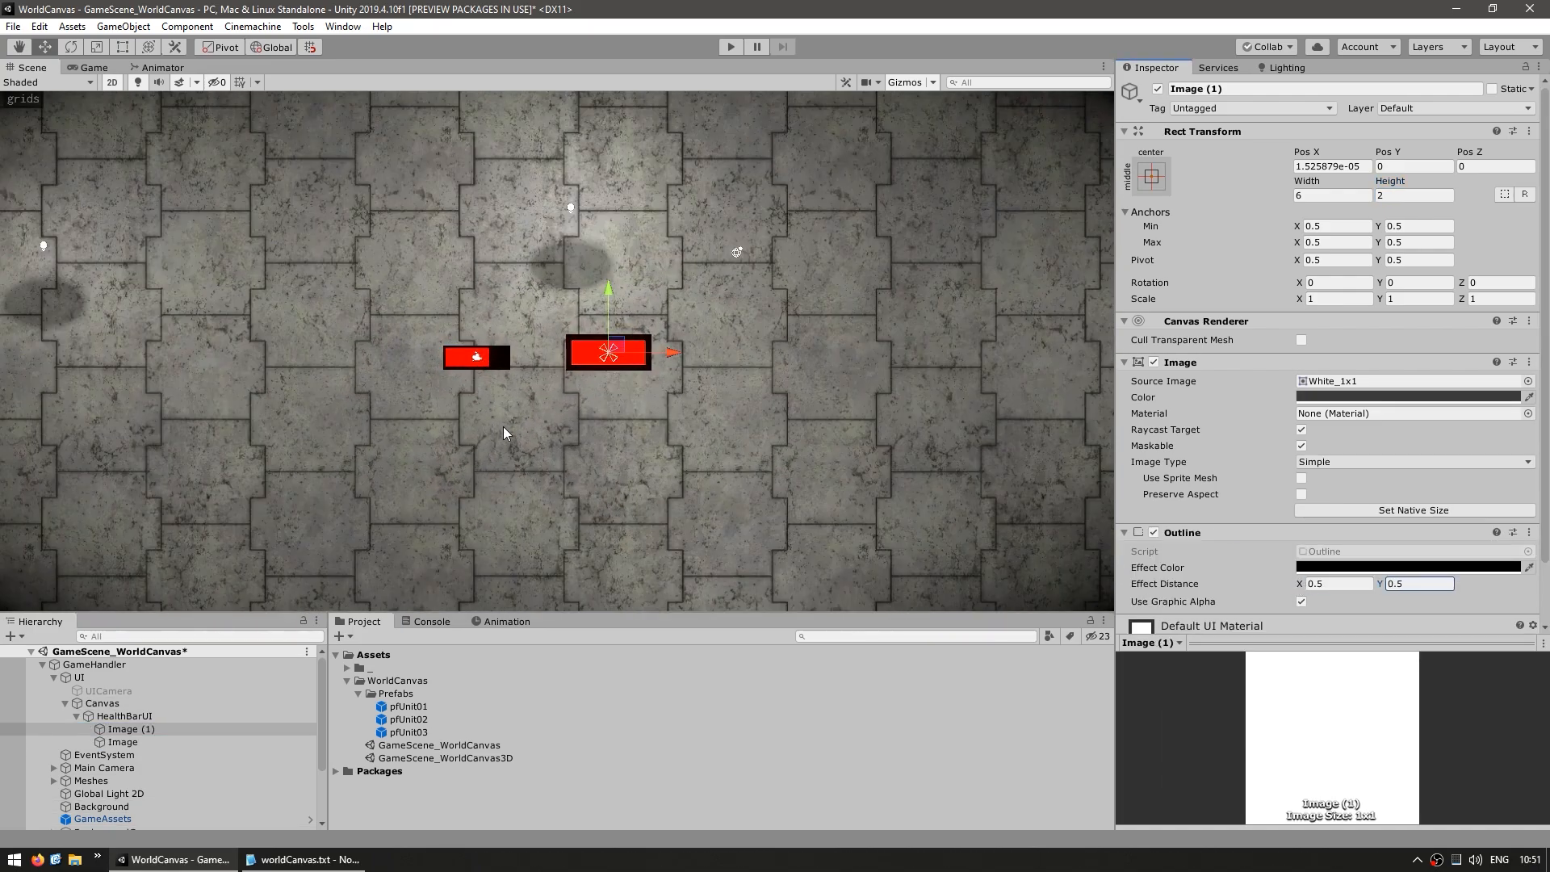
{"action": "left_click", "coordinate": [130, 729]}
{"action": "left_click", "coordinate": [125, 716]}
{"action": "left_click", "coordinate": [123, 742]}
{"action": "left_click", "coordinate": [123, 729]}
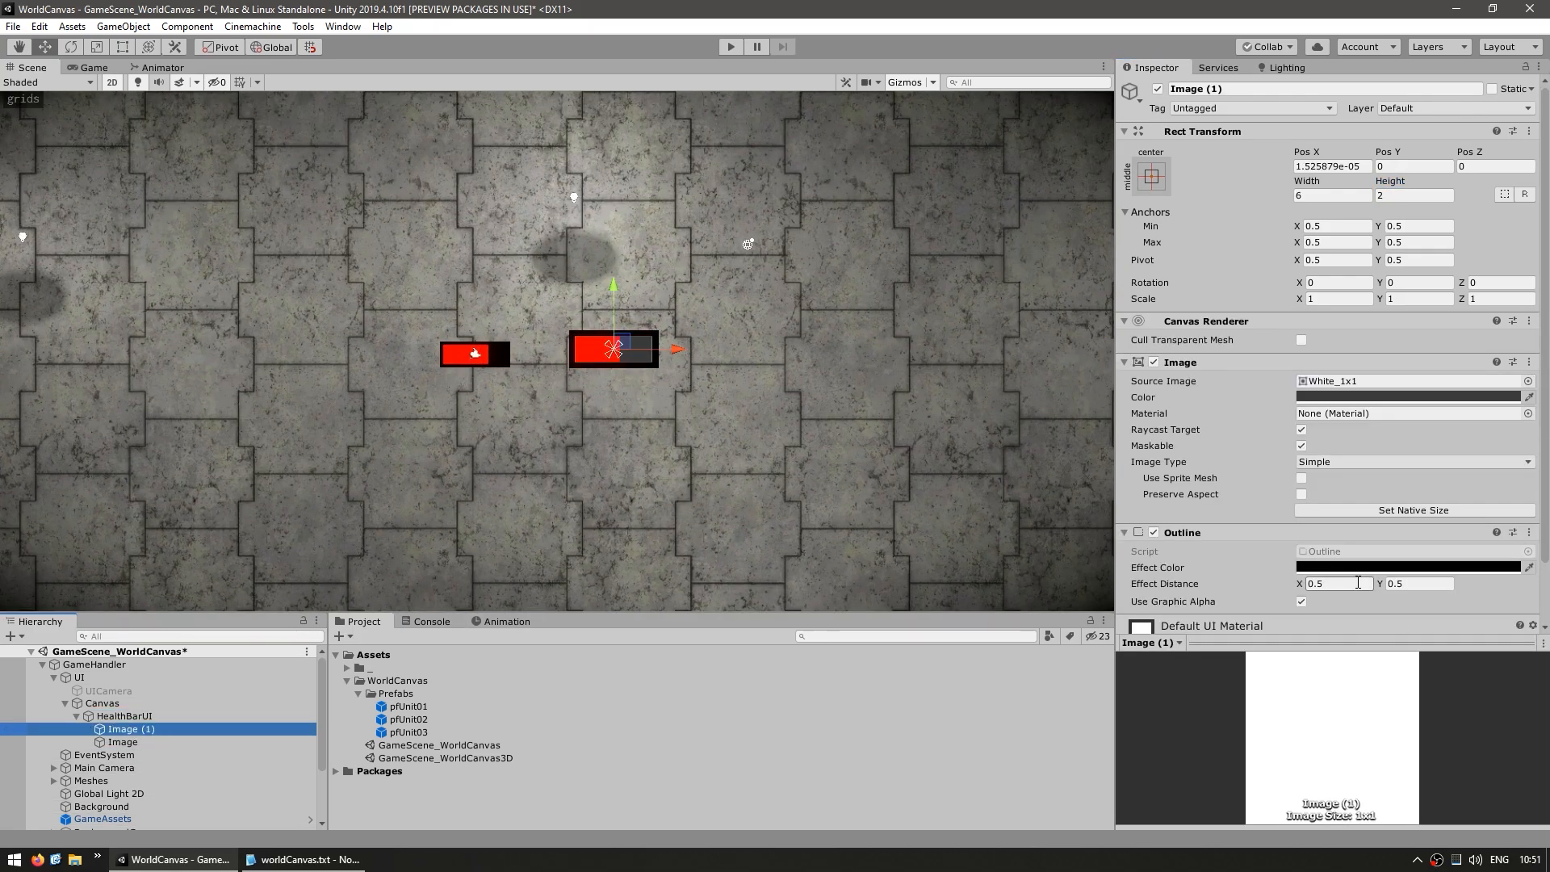
Compare the Canvas health bar with the sprite-based bar up close and in the Game view
{"action": "left_click", "coordinate": [124, 716]}
{"action": "scroll", "coordinate": [539, 426], "scroll_direction": "up", "scroll_amount": 3}
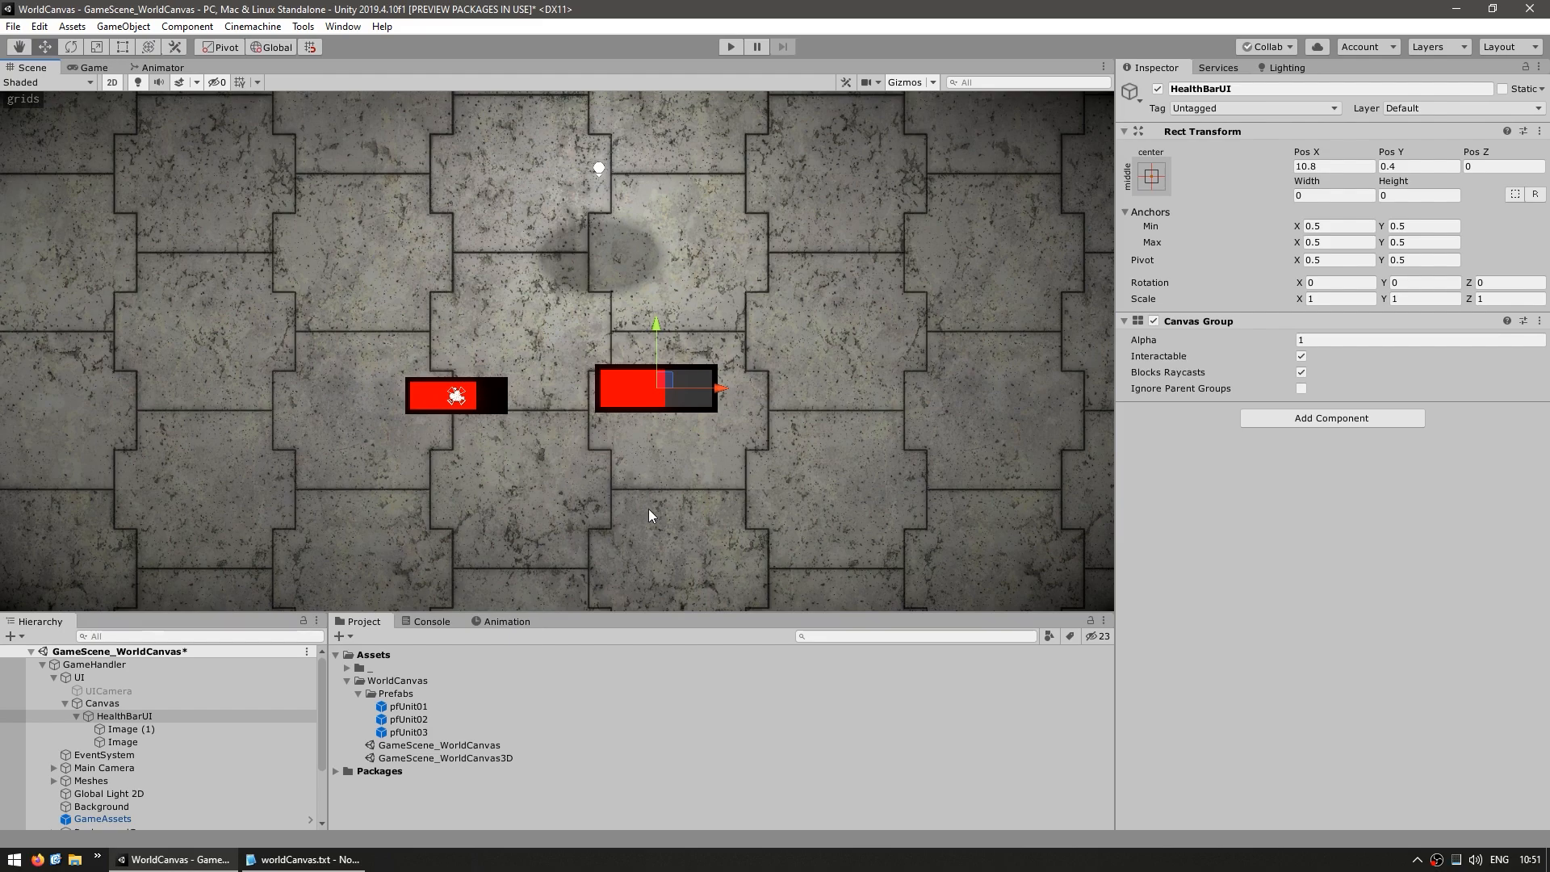
{"action": "left_click", "coordinate": [94, 67]}
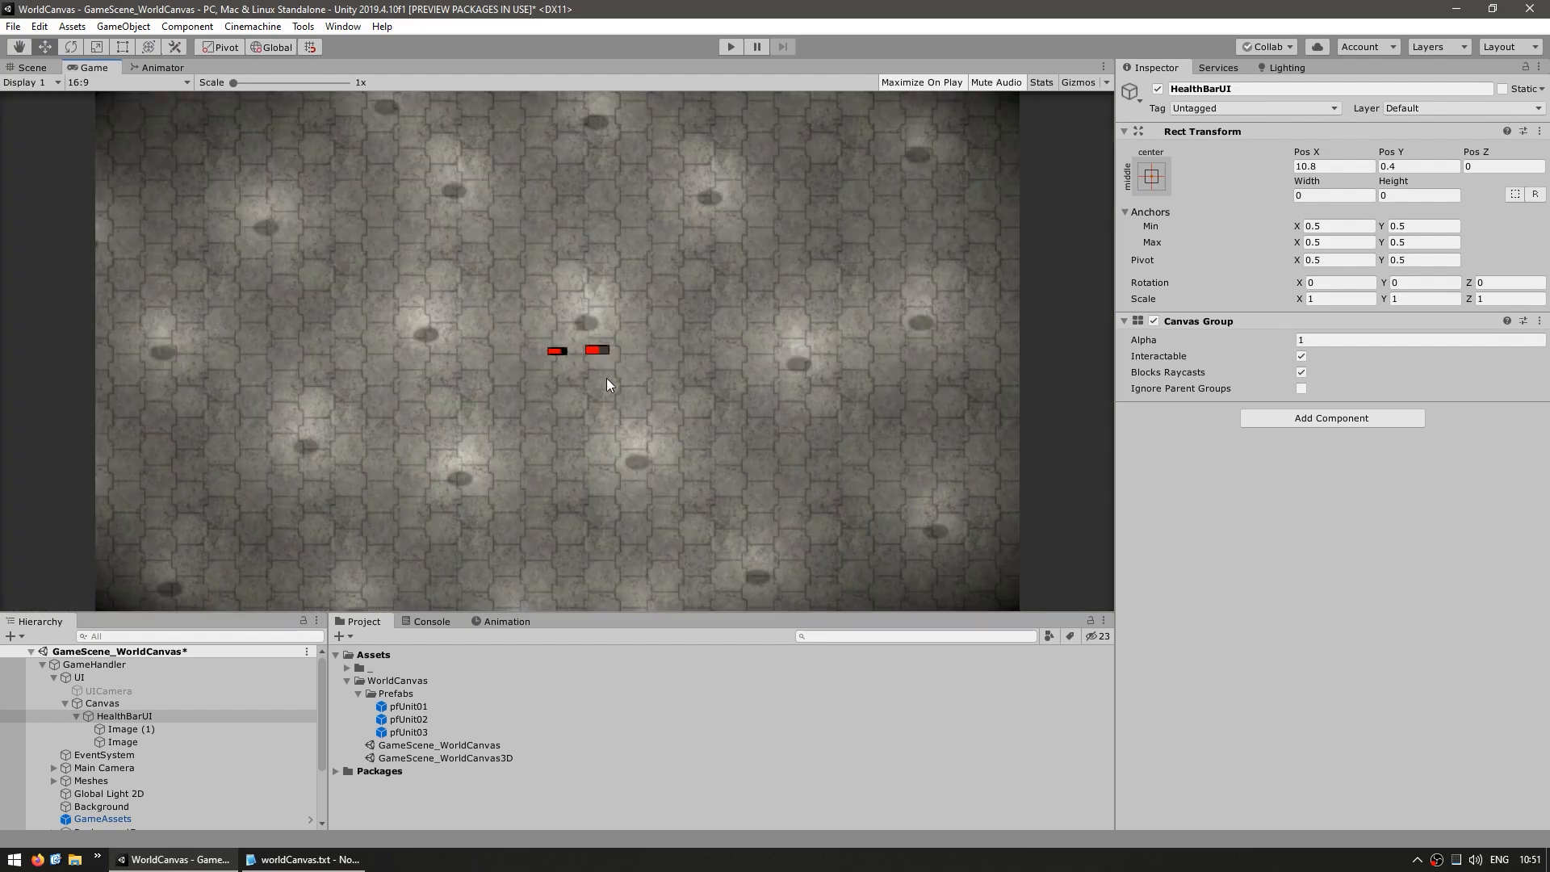
{"action": "key", "text": "ctrl+1"}
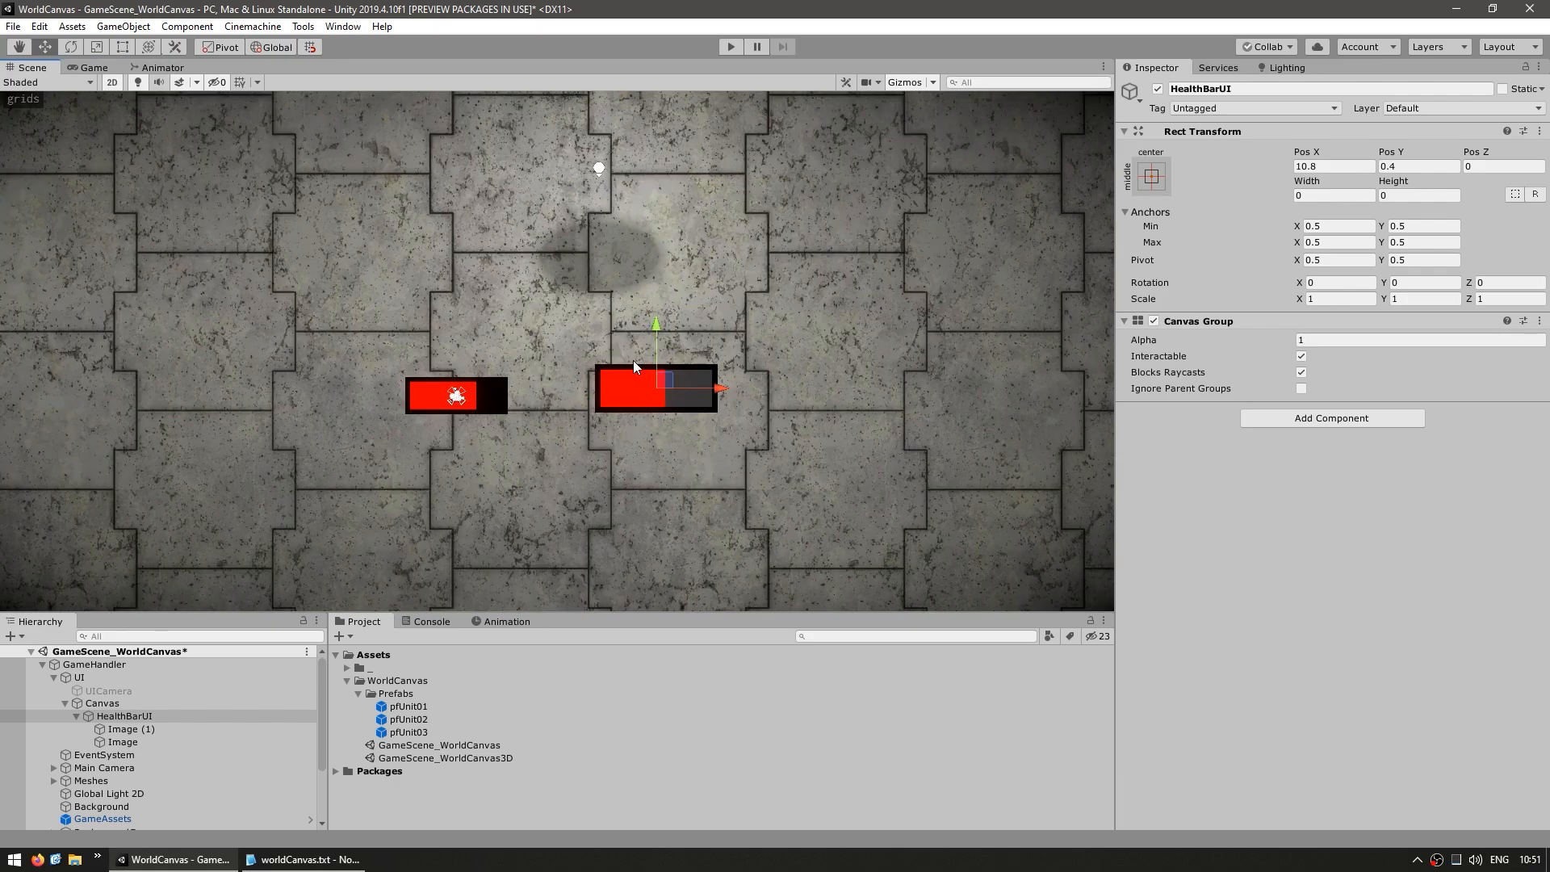
Try adding an Input Field and a Slider to the World Space Canvas, and undo each addition
{"action": "right_click", "coordinate": [102, 703]}
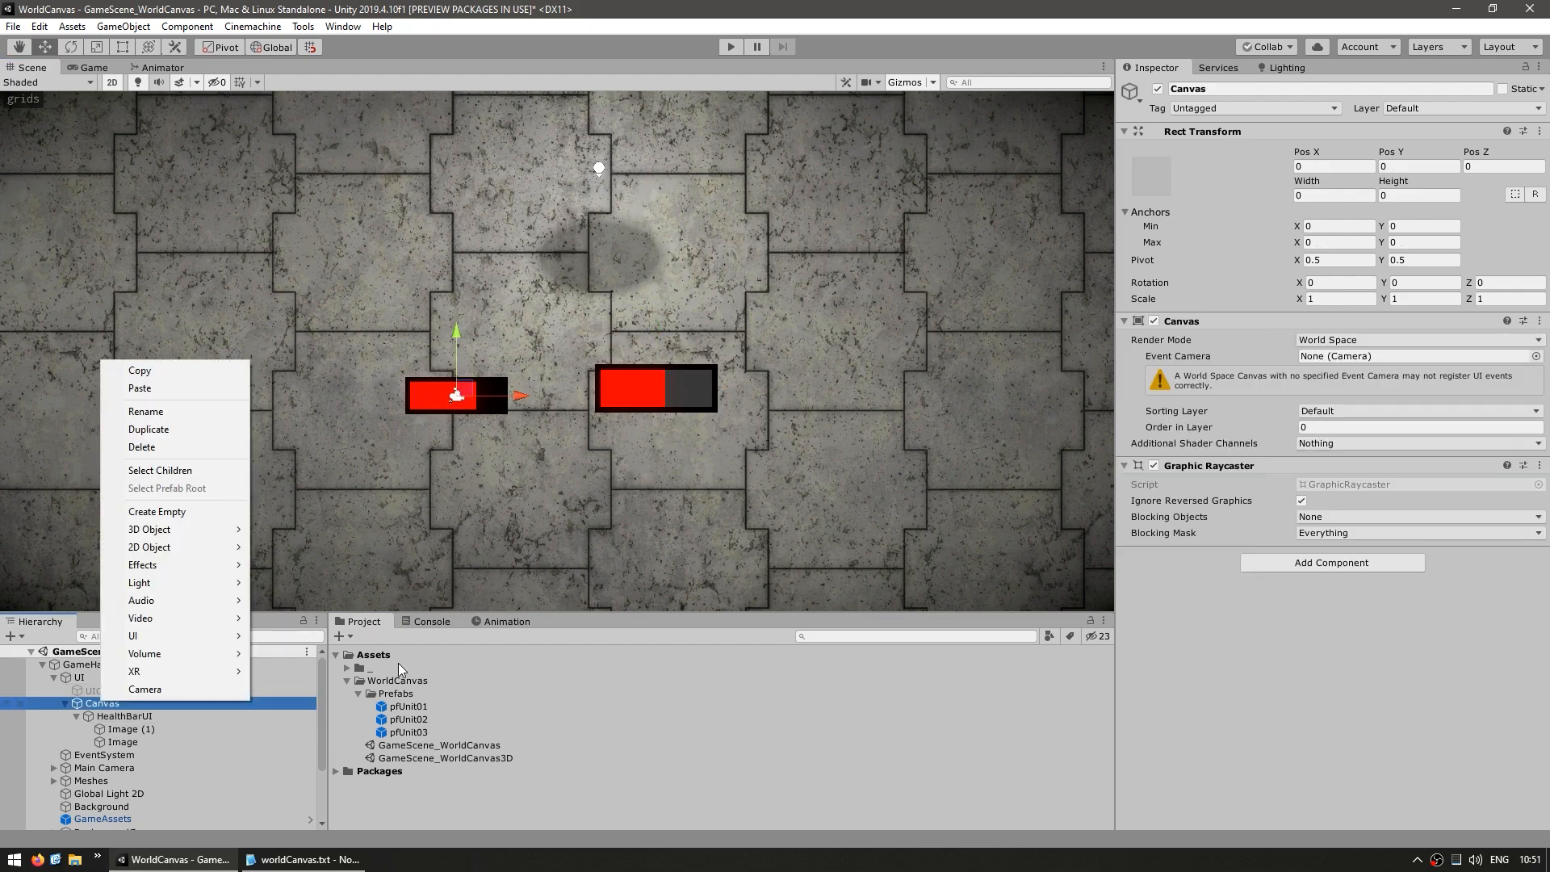
{"action": "mouse_move", "coordinate": [140, 644]}
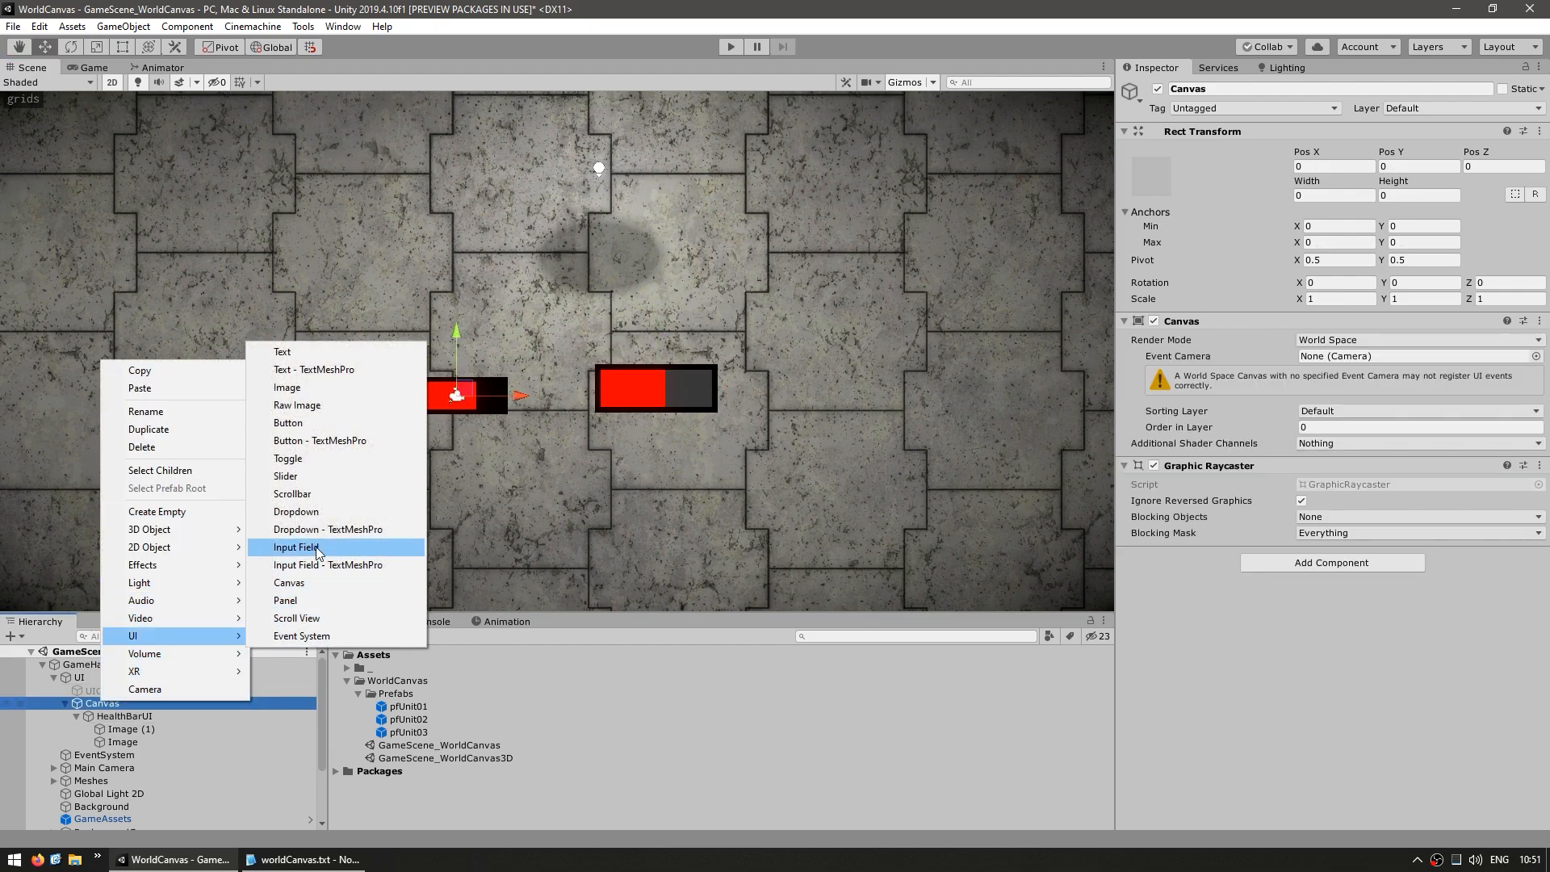
{"action": "left_click", "coordinate": [295, 547]}
{"action": "scroll", "coordinate": [521, 549], "scroll_direction": "down", "scroll_amount": 3}
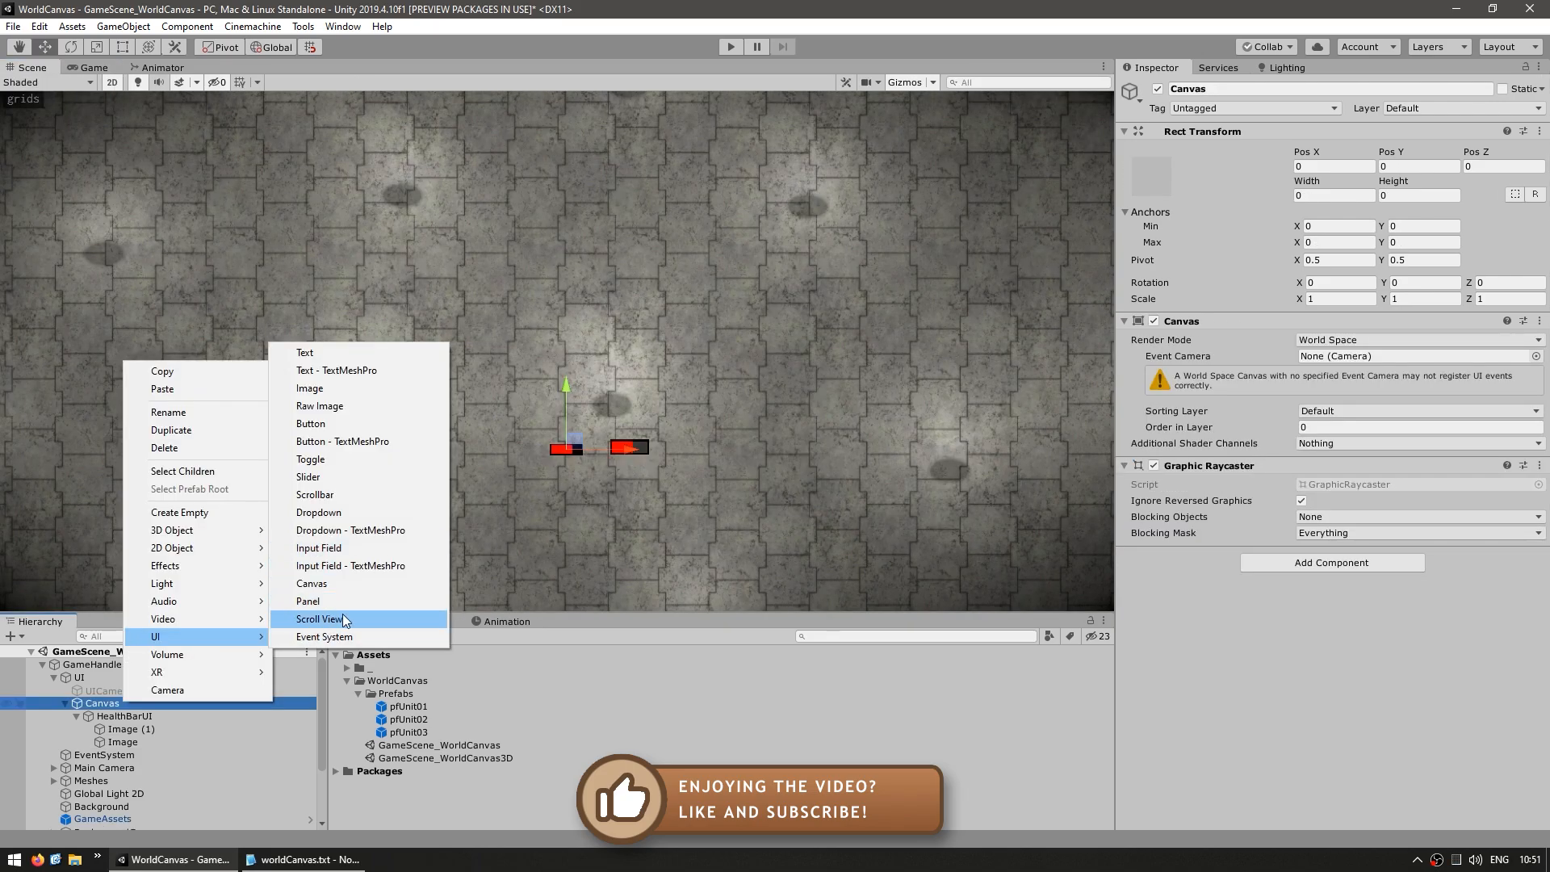
{"action": "left_click", "coordinate": [343, 618]}
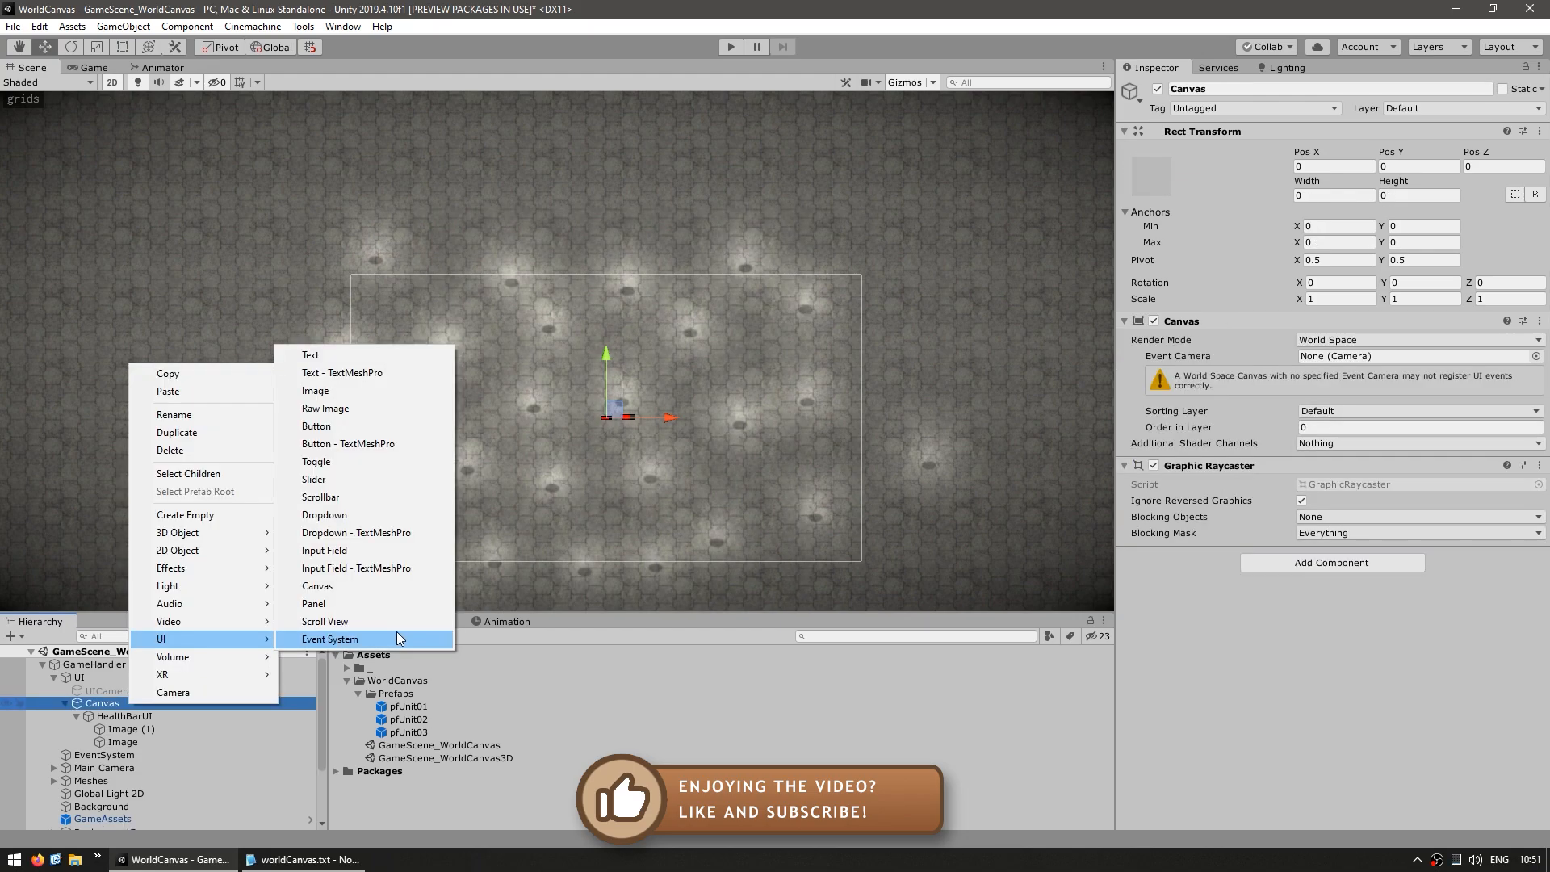
{"action": "left_click", "coordinate": [316, 479]}
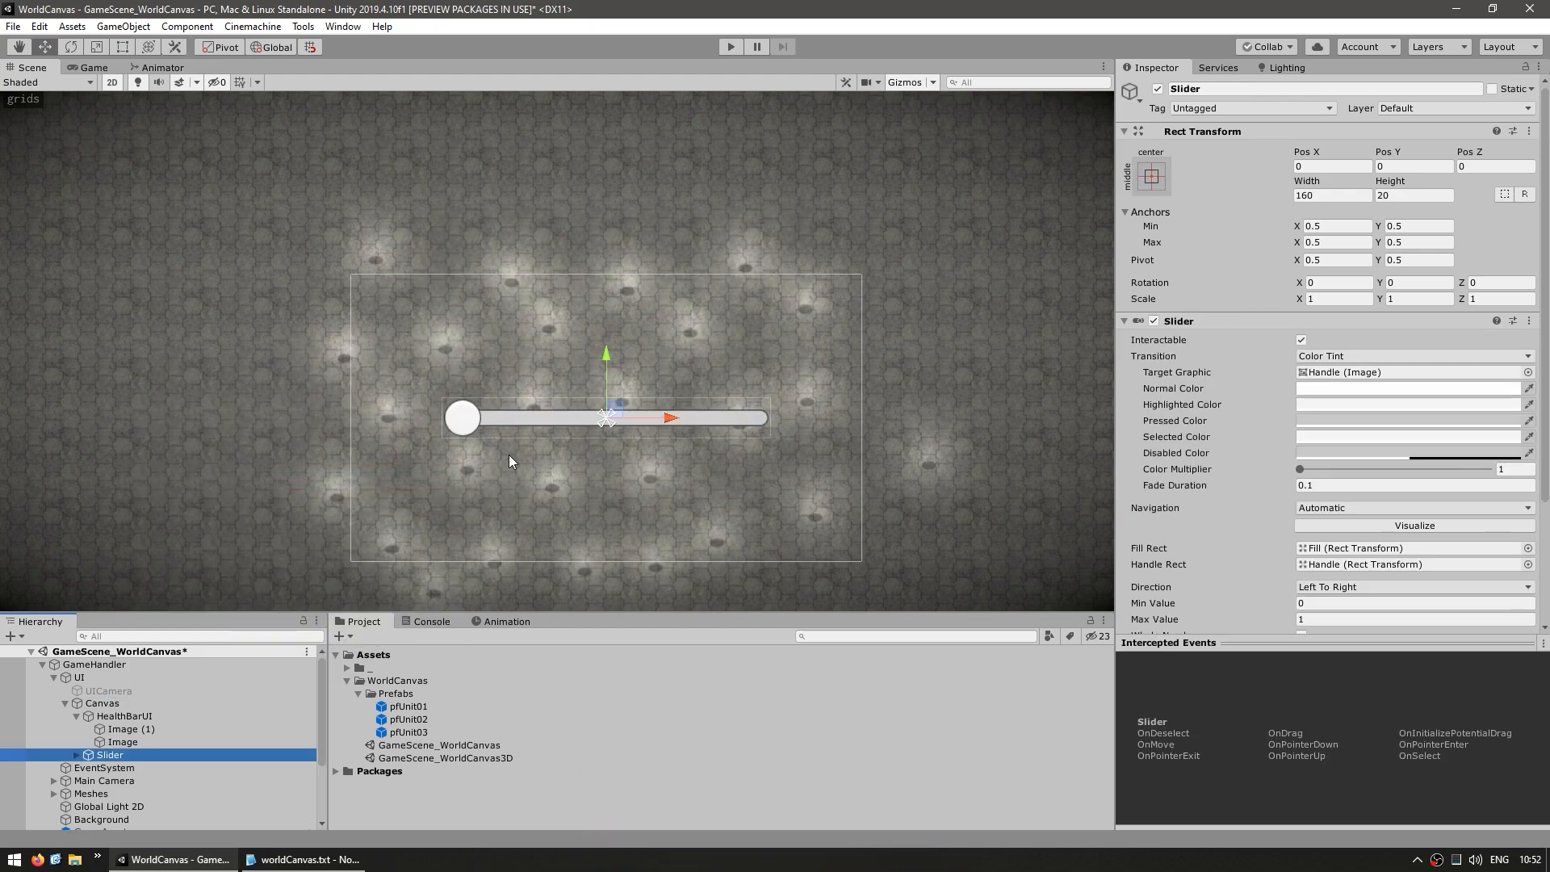
{"action": "key", "text": "ctrl+z"}
{"action": "scroll", "coordinate": [803, 448], "scroll_direction": "up", "scroll_amount": 3}
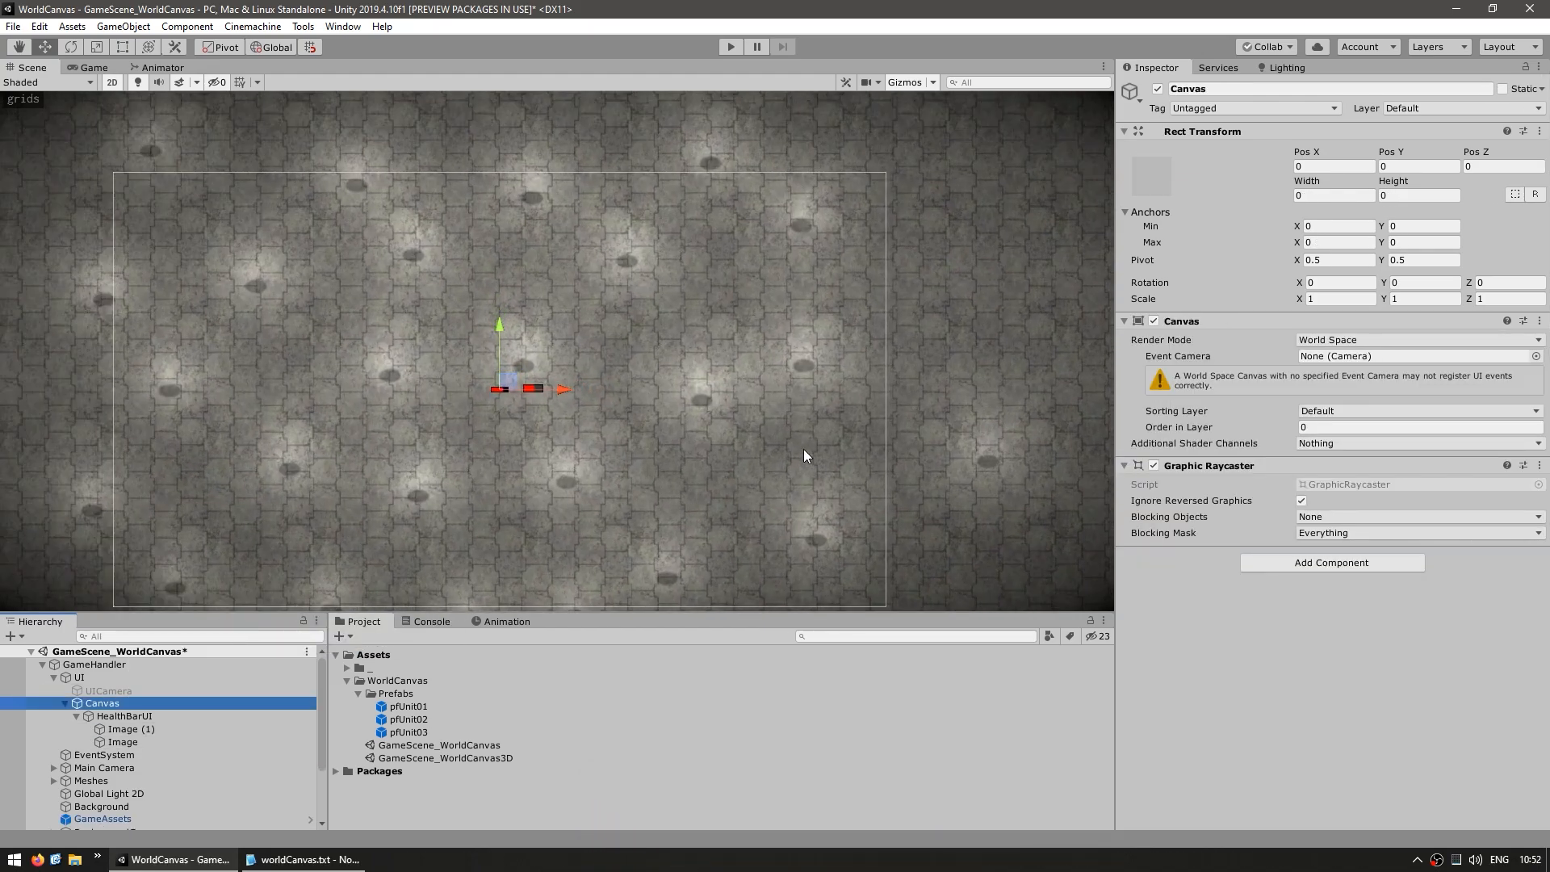
Set the World Space Canvas's sorting layer to Top and paste a copy of the Canvas into the pfUnit01 prefab
{"action": "left_click", "coordinate": [1322, 411]}
{"action": "double_click", "coordinate": [384, 712]}
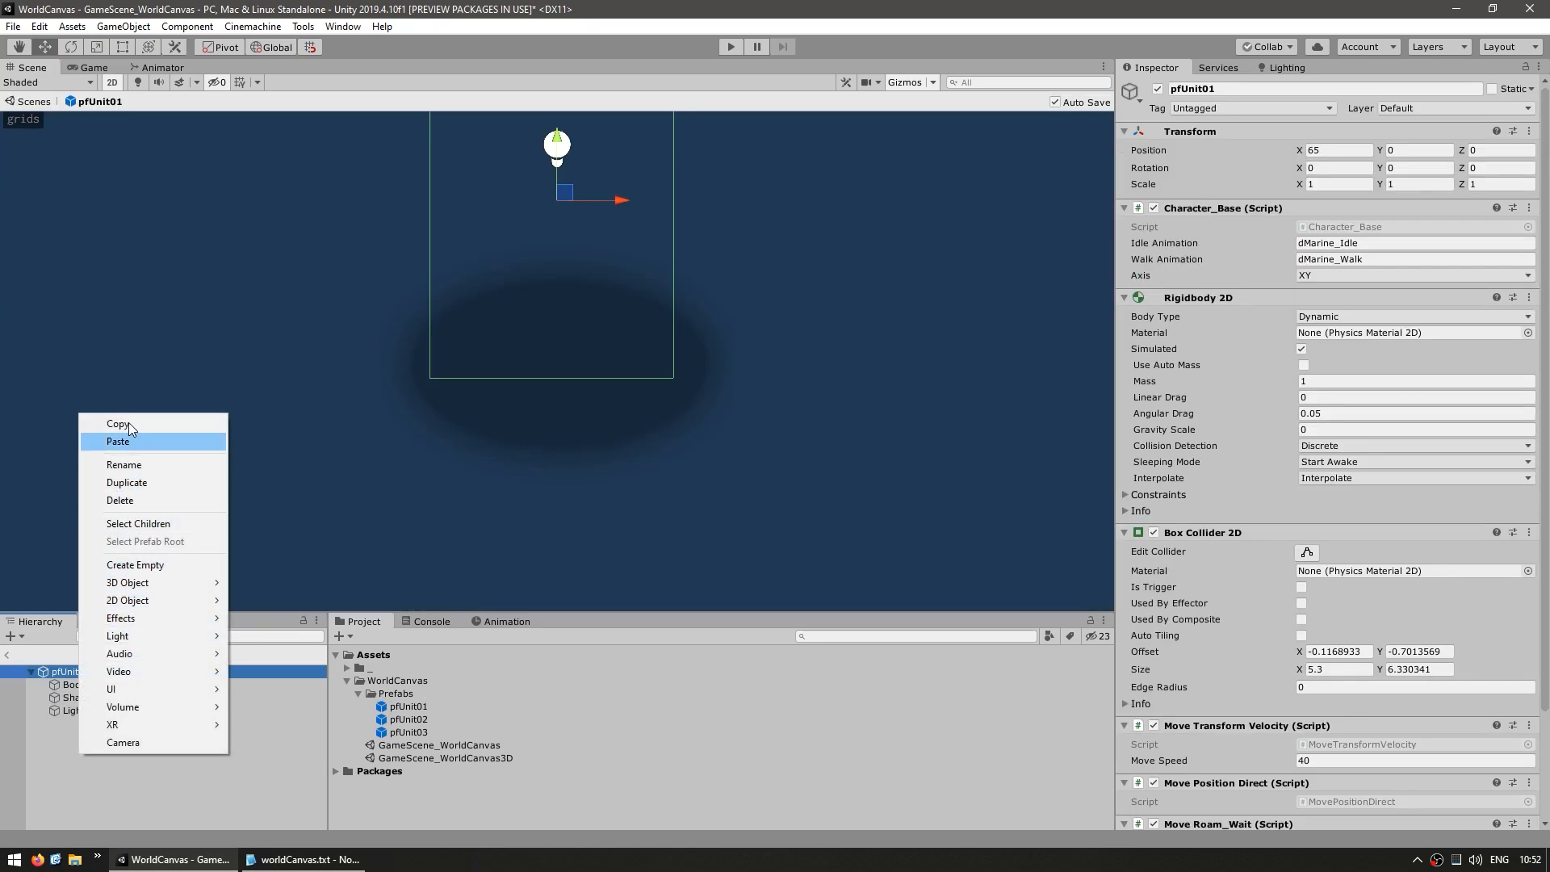
{"action": "left_click", "coordinate": [121, 440]}
{"action": "middle_click_drag", "start_coordinate": [507, 274], "coordinate": [500, 441]}
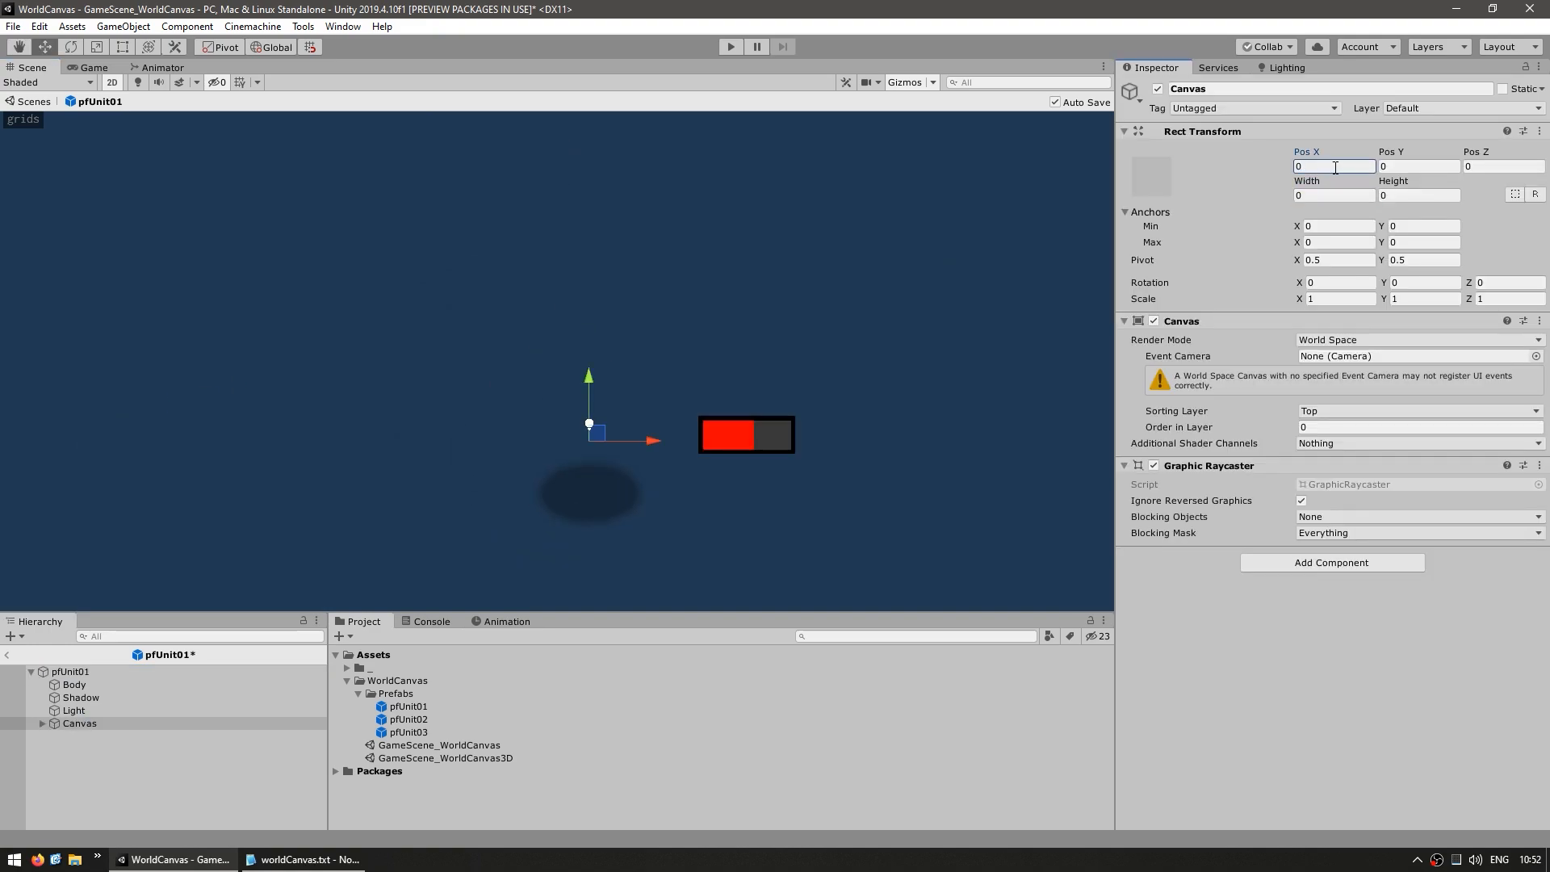
Center HealthBarUI horizontally on the pfUnit01 prefab, raise it above the unit's collider, and make the bar slimmer
{"action": "left_click", "coordinate": [43, 724]}
{"action": "left_click", "coordinate": [101, 736]}
{"action": "left_click", "coordinate": [84, 724]}
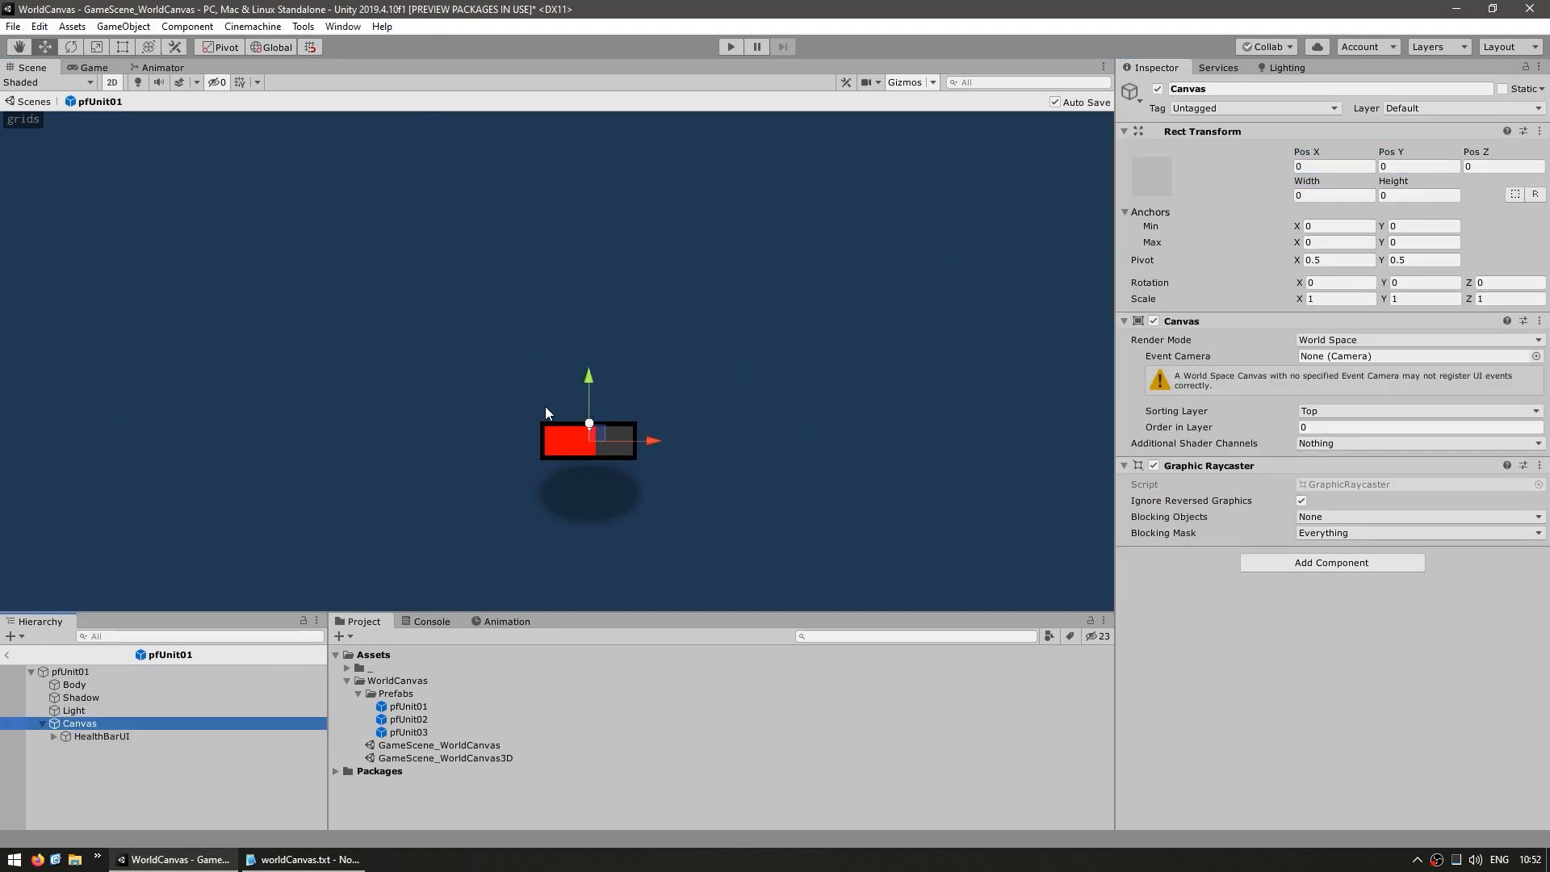
{"action": "left_click", "coordinate": [101, 736]}
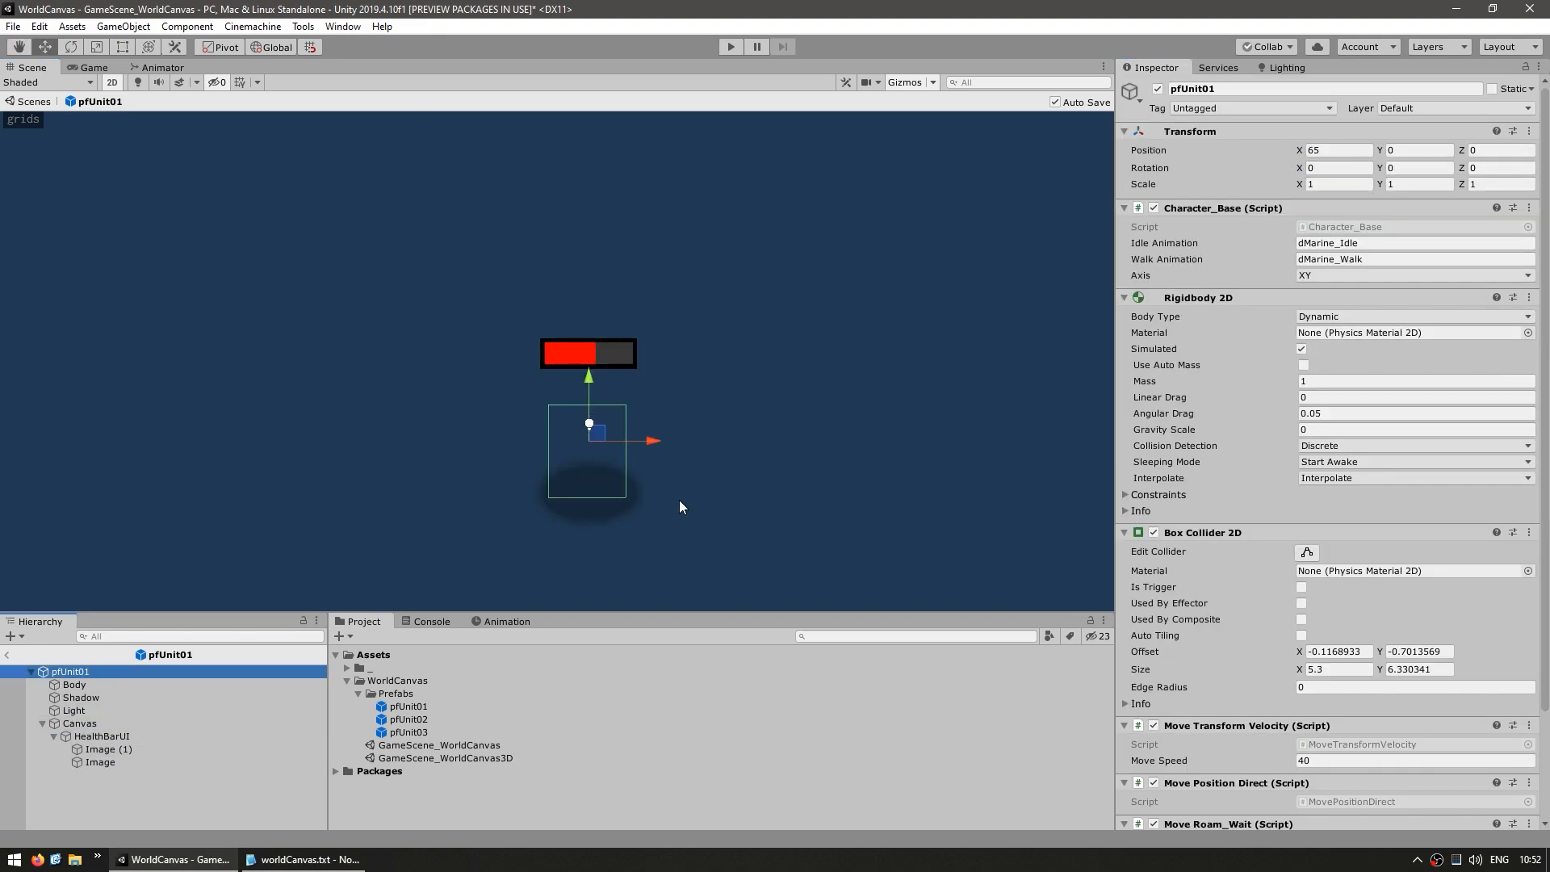
{"action": "left_click", "coordinate": [93, 725]}
{"action": "left_click", "coordinate": [103, 736]}
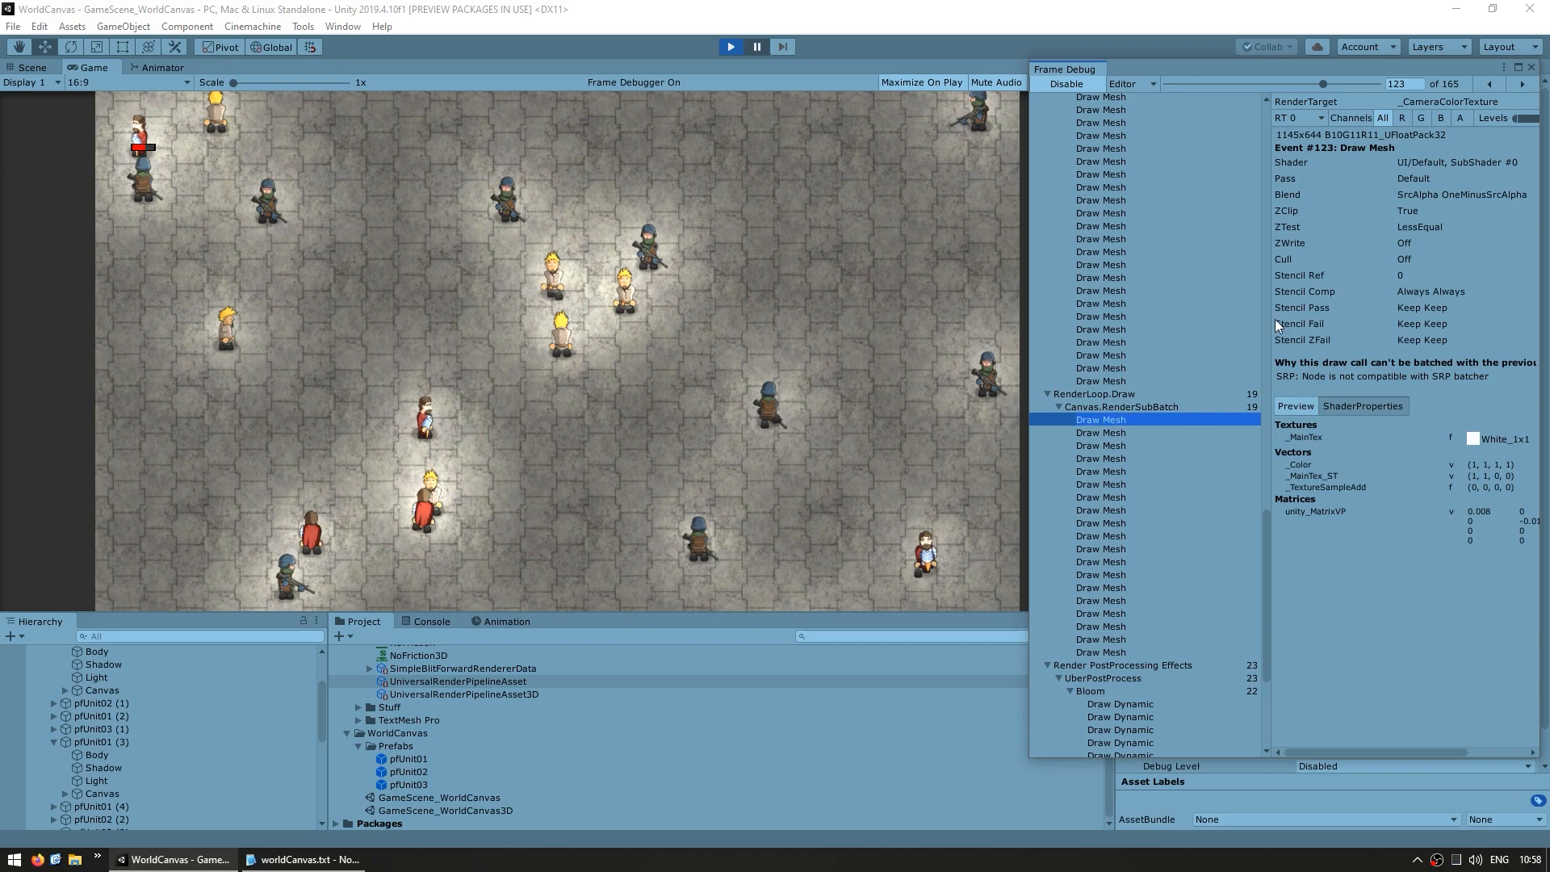
Walk through the Draw Mesh events of Canvas.RenderSubBatch in the Frame Debugger to examine how the health bars are drawn
{"action": "key", "text": "Down"}
{"action": "key", "text": "Down"}
{"action": "key", "text": "Down"}
{"action": "key", "text": "Down"}
{"action": "key", "text": "Down"}
{"action": "key", "text": "Down"}
{"action": "key", "text": "Down"}
{"action": "key", "text": "Down"}
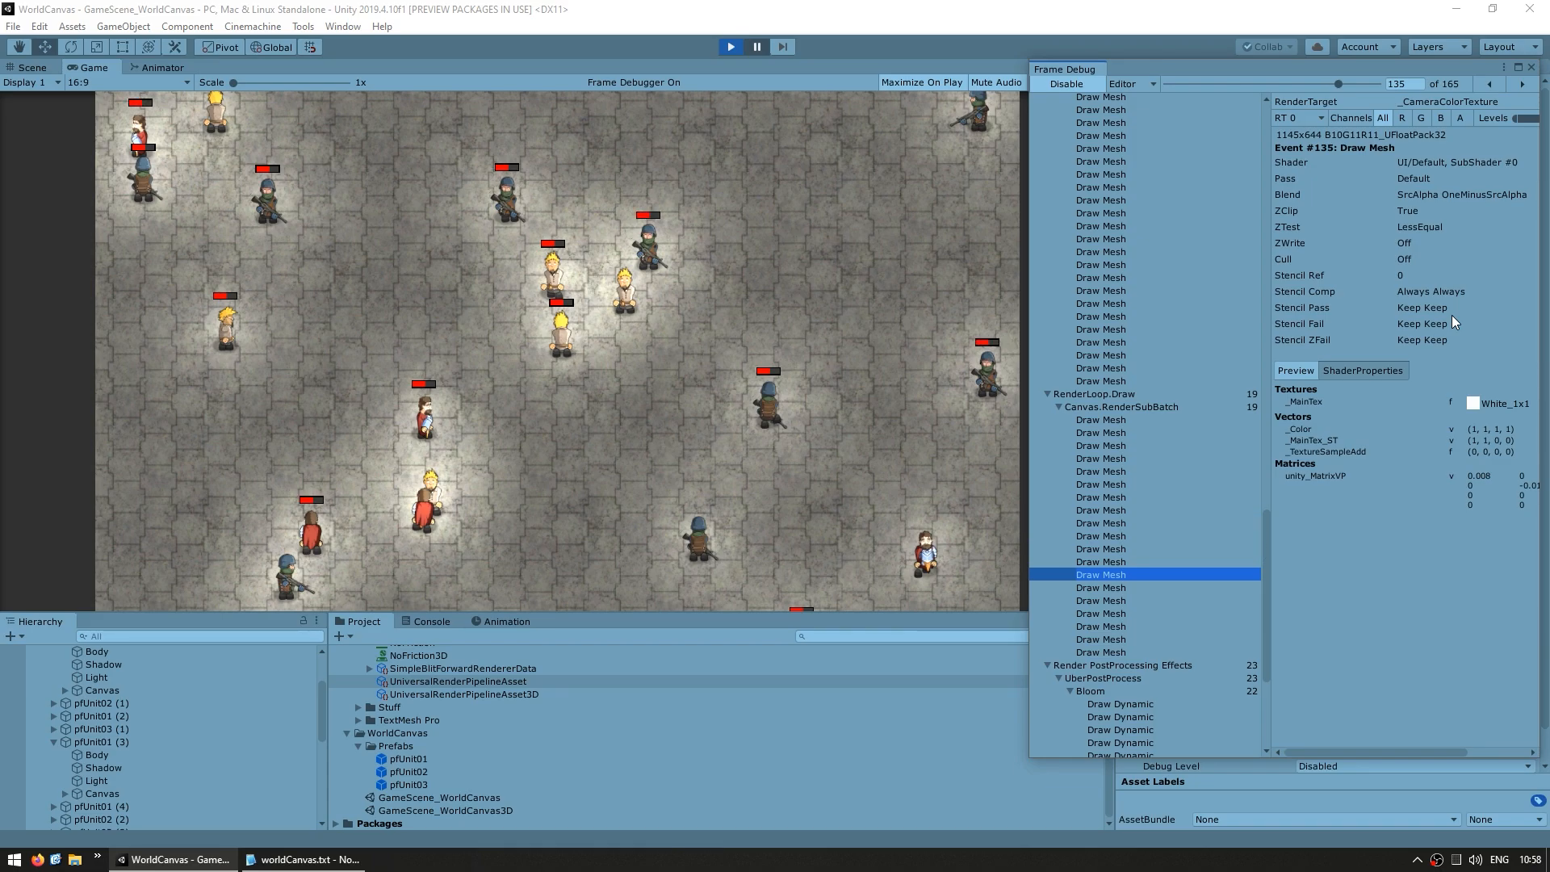
{"action": "left_click", "coordinate": [1137, 408]}
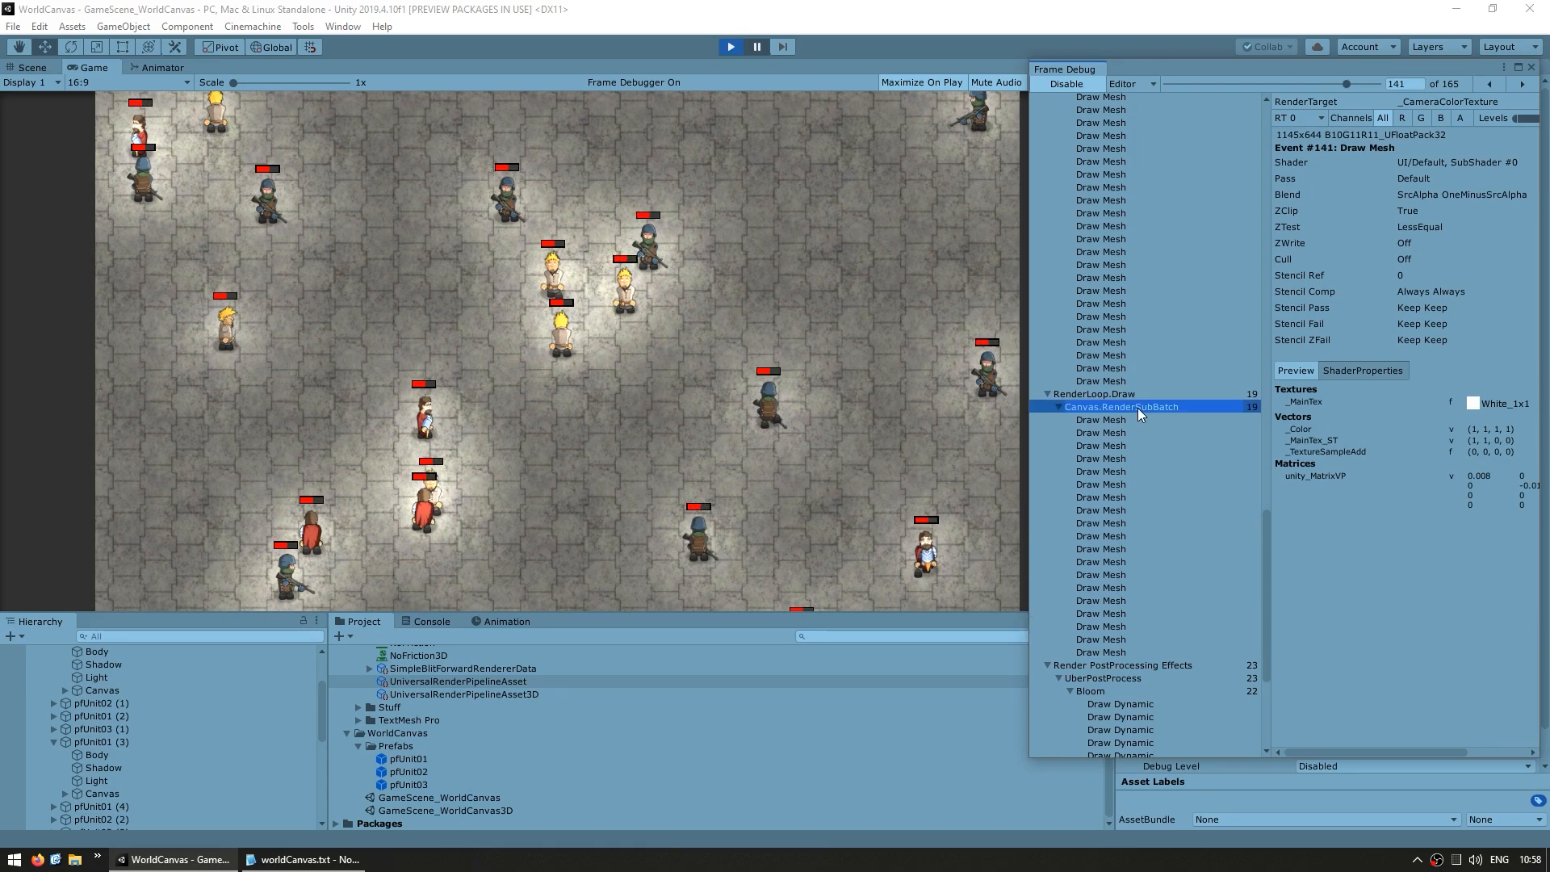